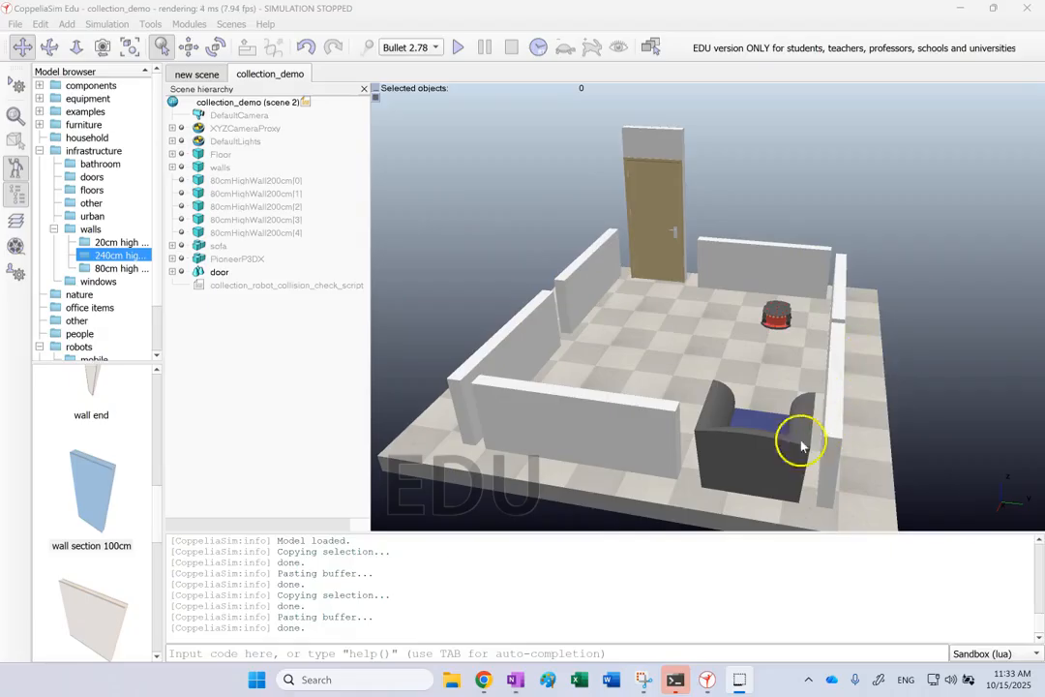
# - Expand the PioneerP3DX robot in the scene hierarchy to examine its object tree
pyautogui.click(553, 341)
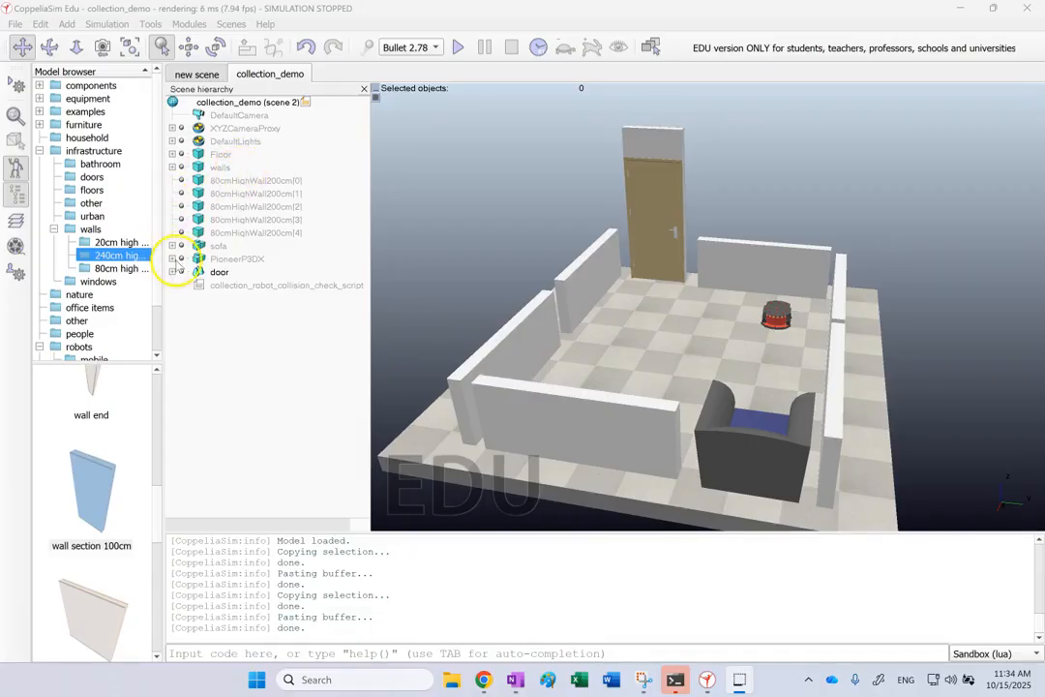
pyautogui.click(173, 259)
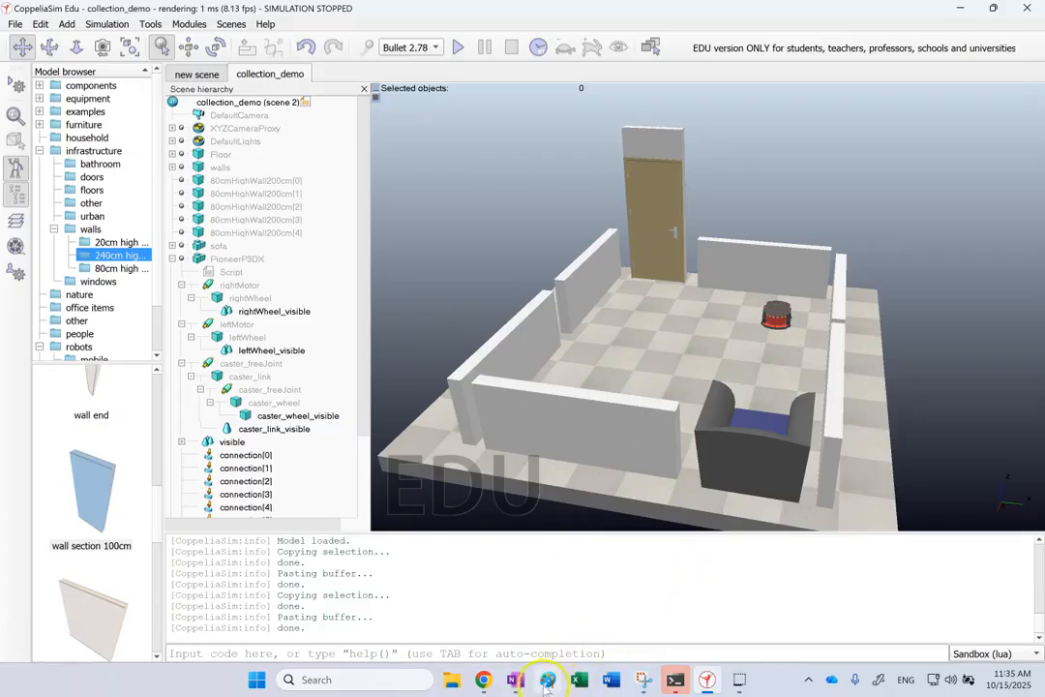
# - Switch to OneNote and underline in red the Affects Transform heading and its entries for all three concepts
pyautogui.click(515, 679)
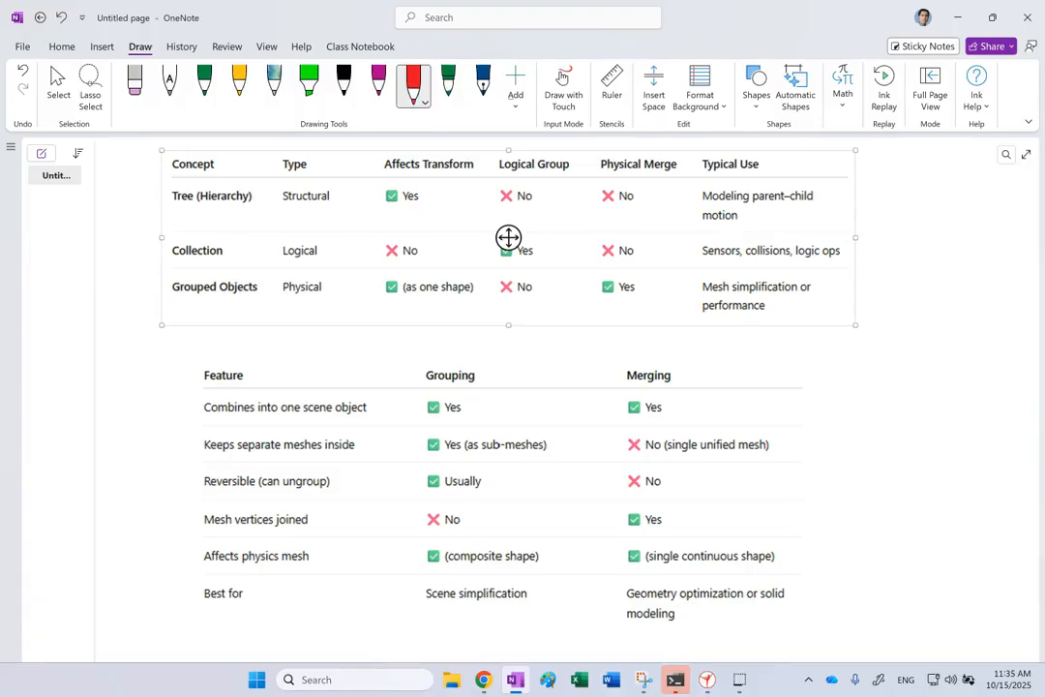
pyautogui.click(953, 221)
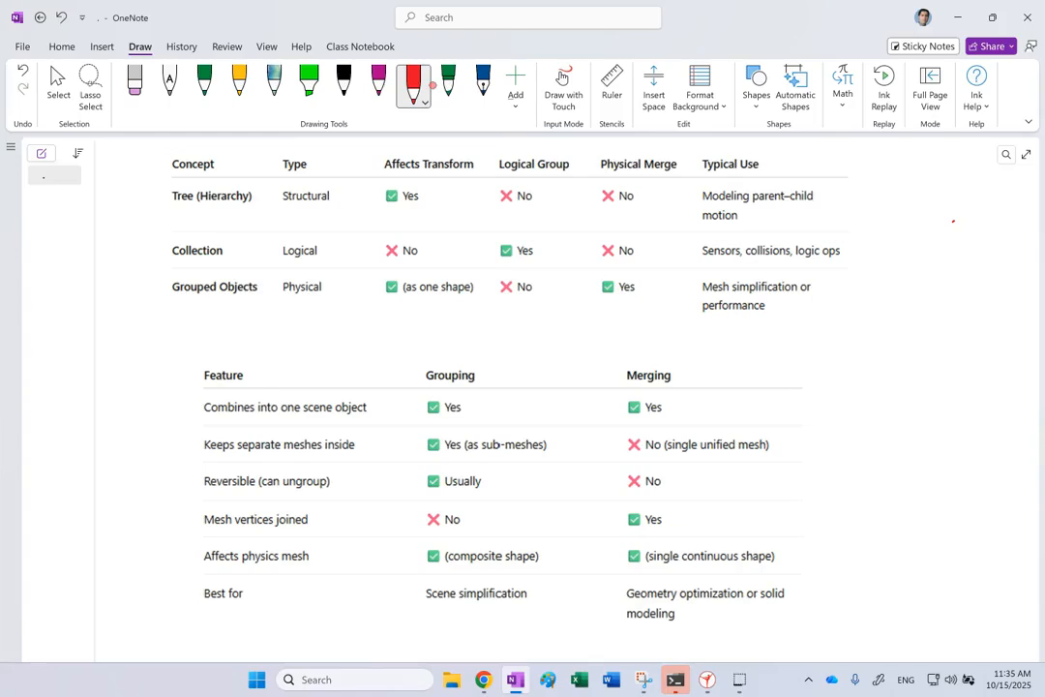
pyautogui.moveTo(377, 172); pyautogui.dragTo(485, 166)
pyautogui.moveTo(385, 203); pyautogui.dragTo(426, 198)
pyautogui.moveTo(378, 251); pyautogui.dragTo(438, 257)
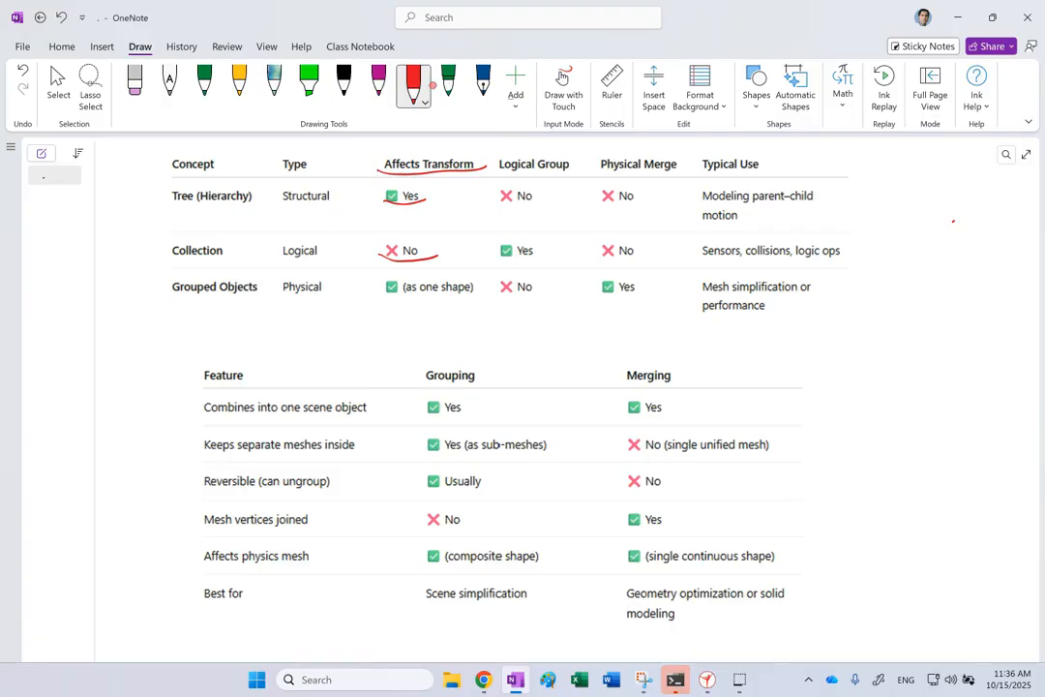
pyautogui.moveTo(383, 298); pyautogui.dragTo(475, 301)
# - Circle in red the Logical Group entries of Tree (Hierarchy), Collection and Grouped Objects
pyautogui.moveTo(528, 176); pyautogui.dragTo(542, 186)
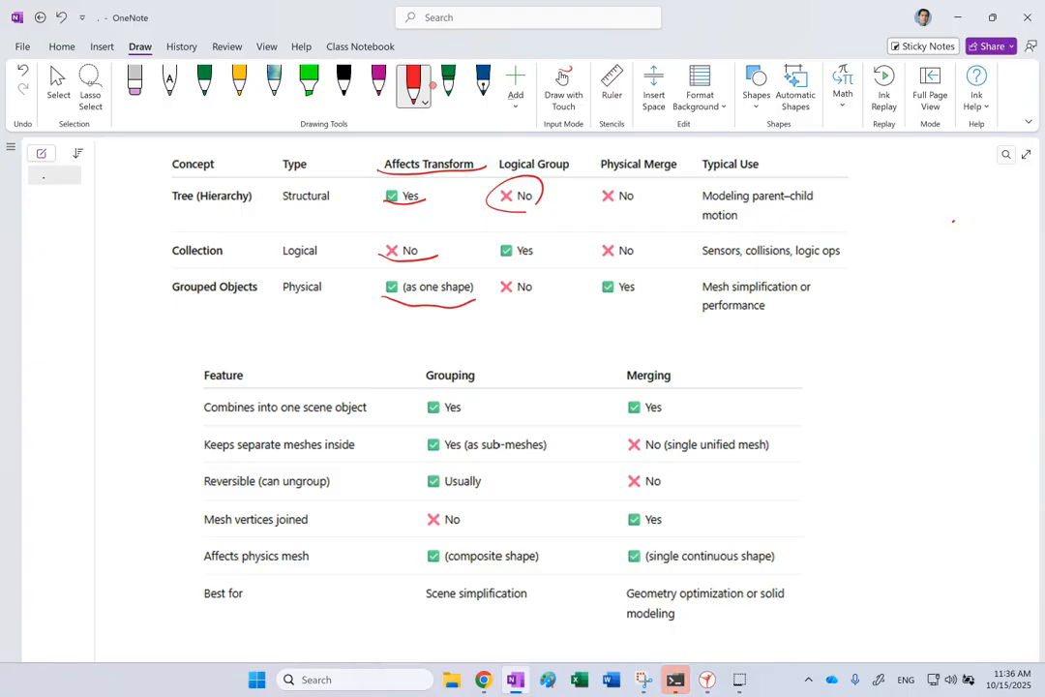
pyautogui.moveTo(534, 232); pyautogui.dragTo(540, 238)
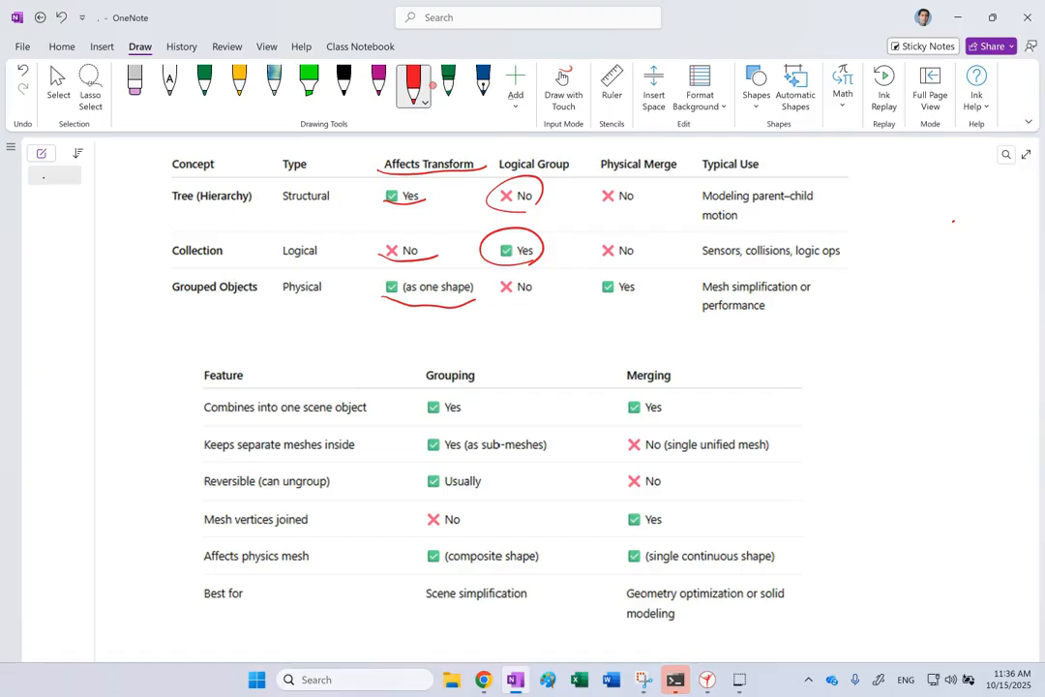
pyautogui.moveTo(511, 276)
pyautogui.mouseDown()
pyautogui.moveTo(540, 299)
pyautogui.moveTo(524, 275)
pyautogui.mouseUp()
# - Underline in red the Physical Merge entries of Tree (Hierarchy), Collection and Grouped Objects
pyautogui.moveTo(597, 202); pyautogui.dragTo(648, 205)
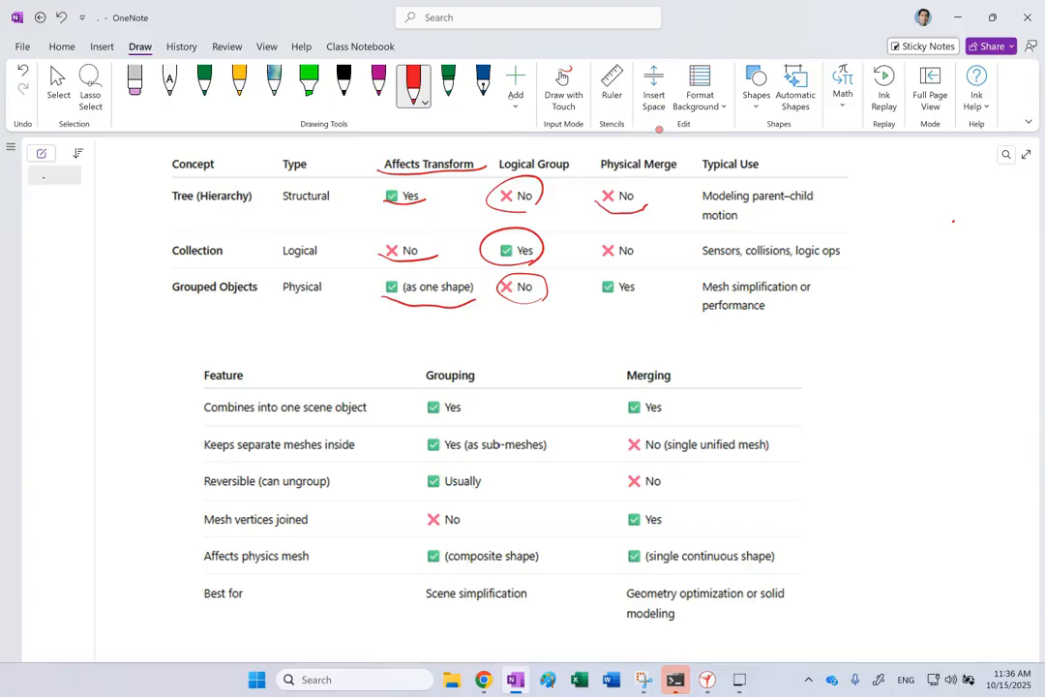
pyautogui.moveTo(592, 254); pyautogui.dragTo(647, 254)
pyautogui.moveTo(588, 301); pyautogui.dragTo(644, 303)
# - Underline in red the Typical Use entries of Grouped Objects, Collection and Tree (Hierarchy), with an extra line under "collisions"
pyautogui.moveTo(703, 302); pyautogui.dragTo(818, 290)
pyautogui.moveTo(703, 317); pyautogui.dragTo(764, 315)
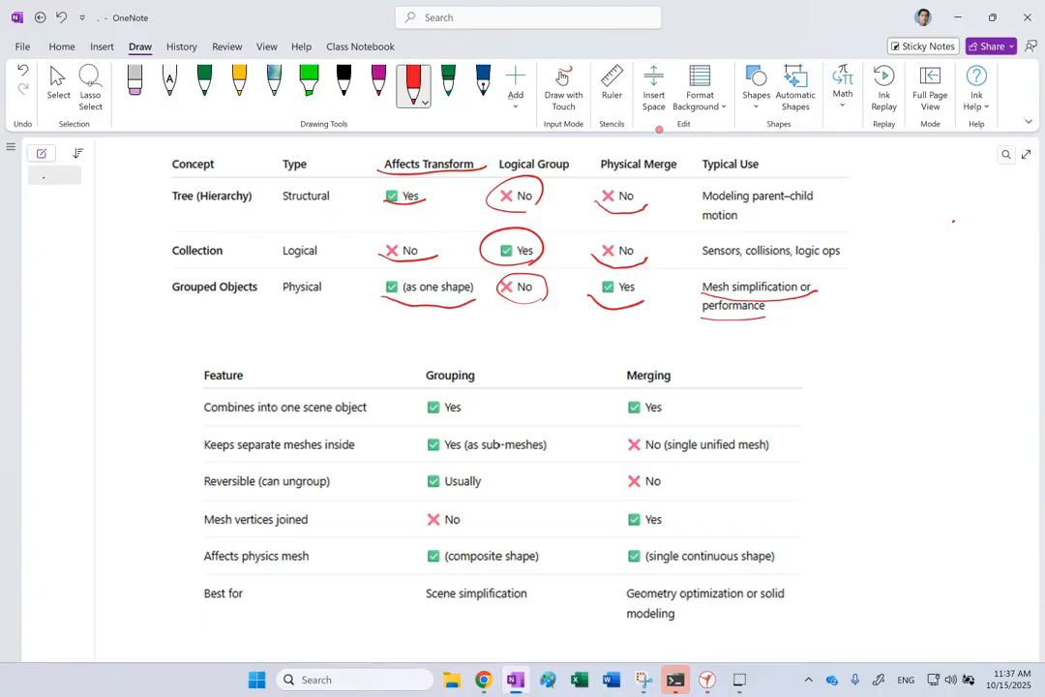
pyautogui.moveTo(746, 260); pyautogui.dragTo(798, 254)
pyautogui.moveTo(704, 264); pyautogui.dragTo(777, 259)
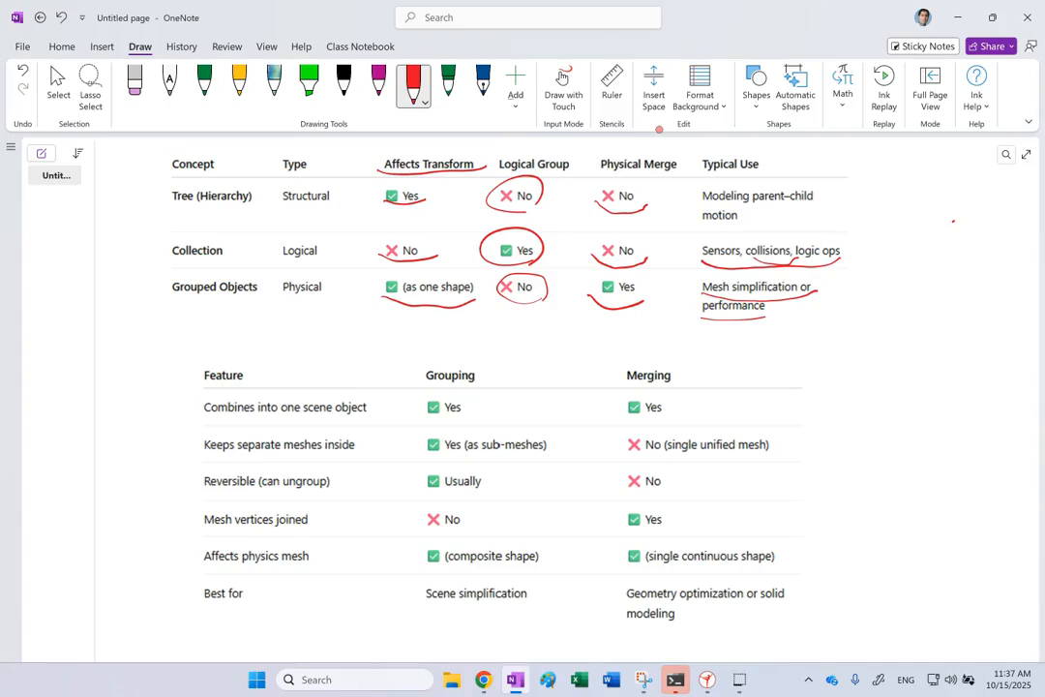
pyautogui.moveTo(710, 226); pyautogui.dragTo(753, 231)
pyautogui.moveTo(715, 205); pyautogui.dragTo(832, 200)
pyautogui.press('Escape')
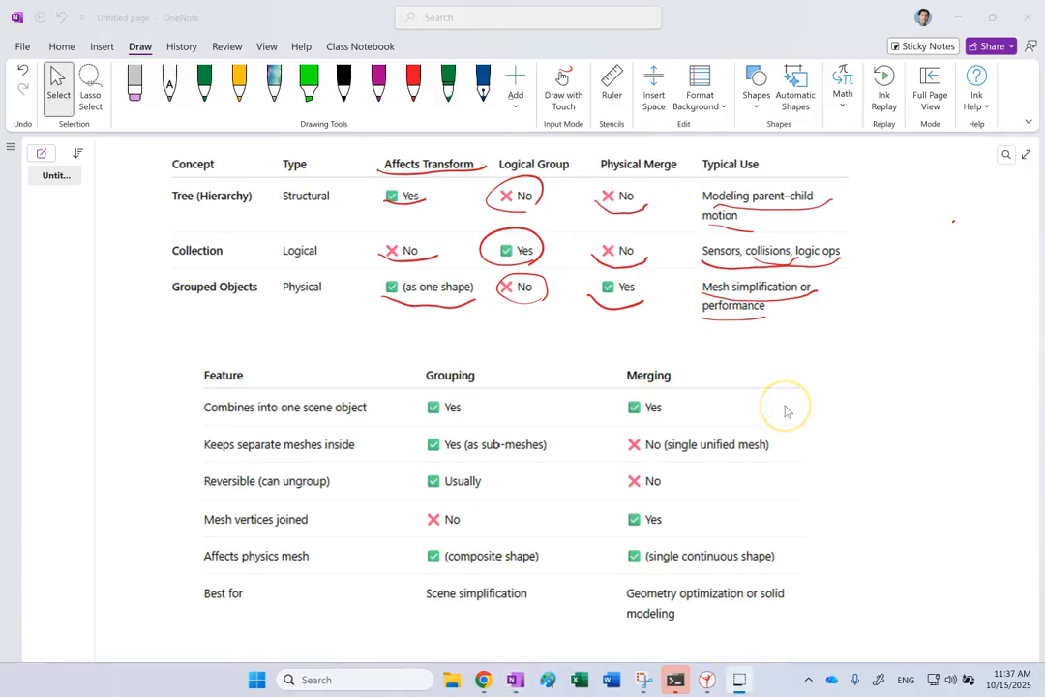
# - Box "Collection" and "collisions" in the concept table and circle the Grouping and Merging headings in the feature table, all in red
pyautogui.moveTo(235, 240)
pyautogui.mouseDown()
pyautogui.moveTo(239, 263)
pyautogui.moveTo(158, 240)
pyautogui.moveTo(237, 241)
pyautogui.mouseUp()
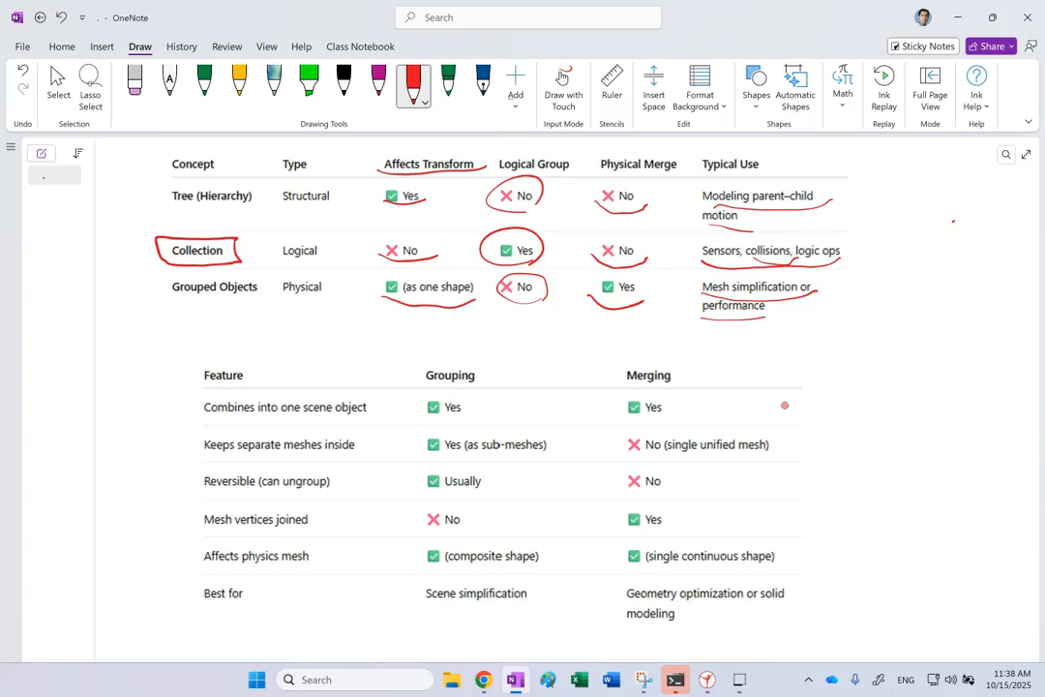
pyautogui.moveTo(776, 266)
pyautogui.mouseDown()
pyautogui.moveTo(748, 267)
pyautogui.moveTo(763, 240)
pyautogui.moveTo(800, 250)
pyautogui.moveTo(797, 265)
pyautogui.mouseUp()
pyautogui.moveTo(465, 383); pyautogui.dragTo(453, 385)
pyautogui.moveTo(672, 383); pyautogui.dragTo(661, 387)
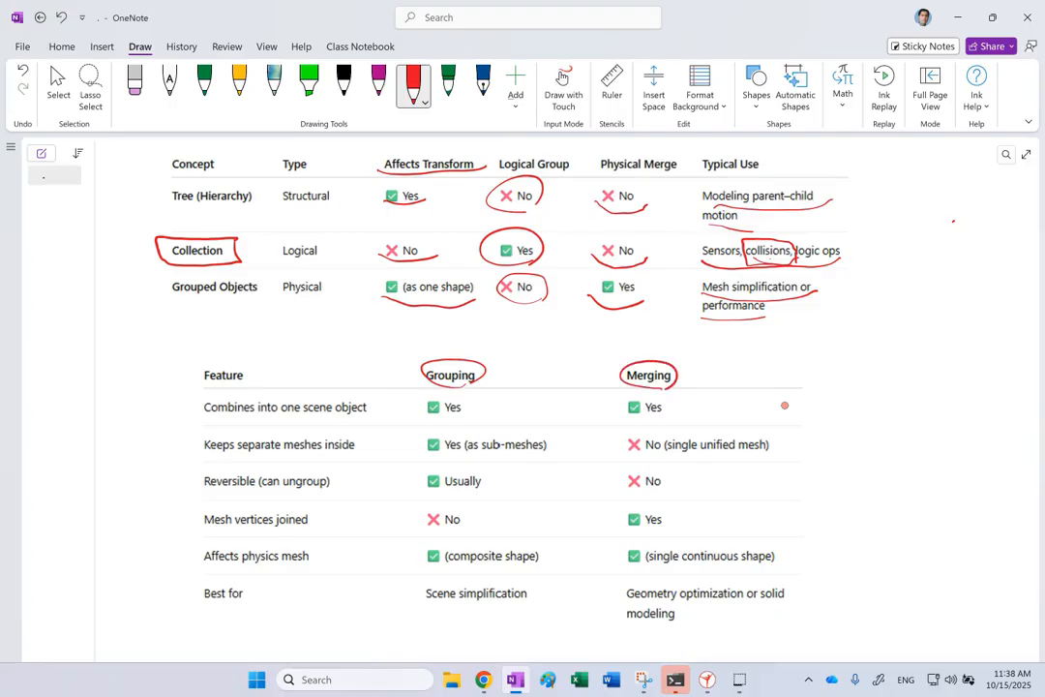
# - Draw a curved red arrow from beside Collection up to Tree (Hierarchy) and add a small mark next to the Grouped Objects Logical Group entry
pyautogui.moveTo(123, 255); pyautogui.dragTo(175, 204)
pyautogui.moveTo(543, 286); pyautogui.dragTo(554, 298)
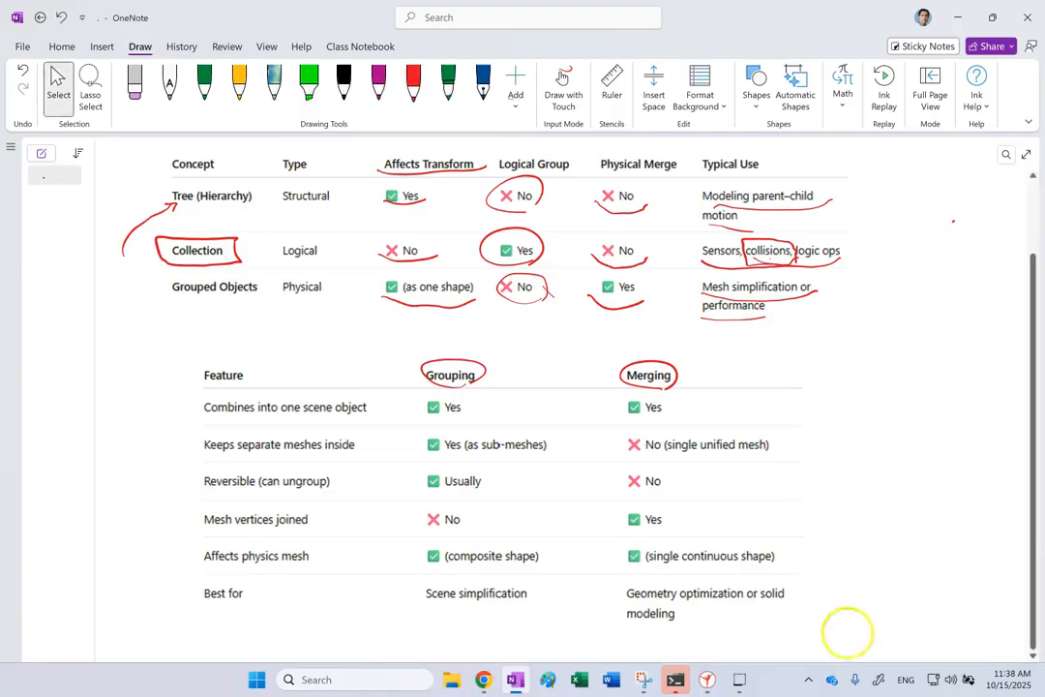
# - Switch to the new scene in CoppeliaSim and inspect walls 240cmHighWall100cm[0] and 240cmHighWall100cm[1], leaving nothing selected
pyautogui.click(707, 679)
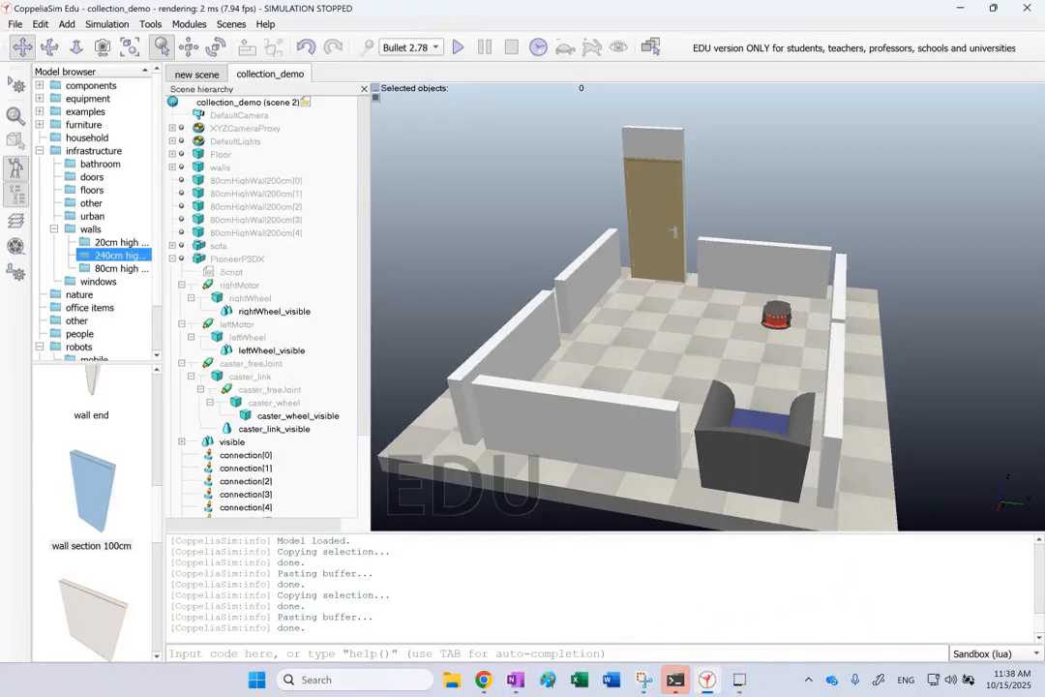
pyautogui.click(196, 76)
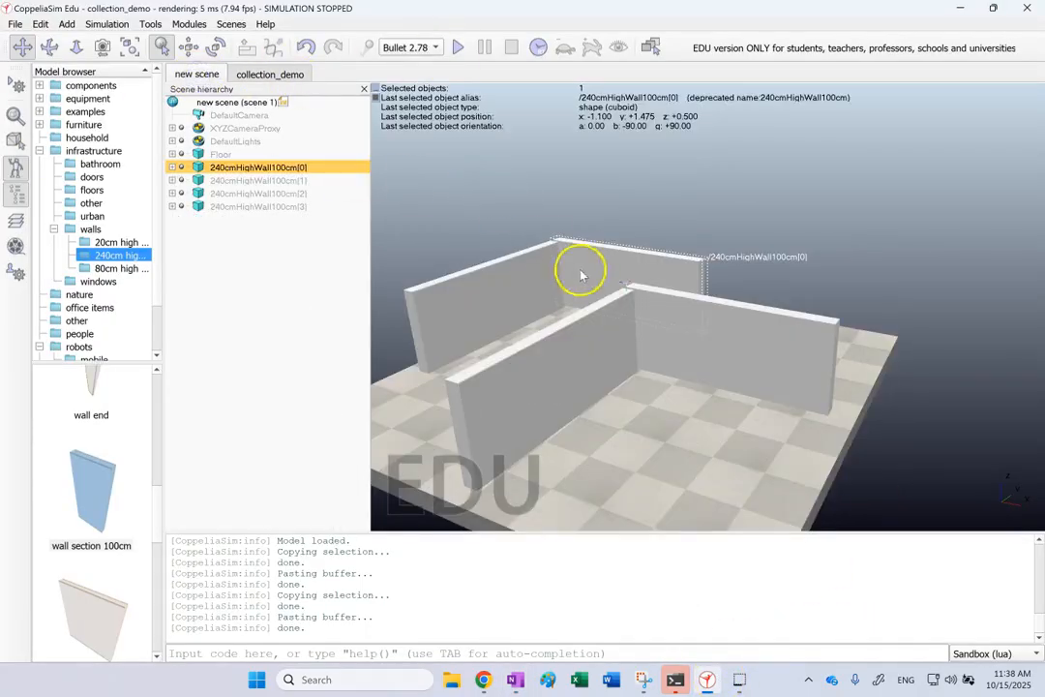
pyautogui.click(517, 275)
pyautogui.click(262, 167)
pyautogui.click(284, 180)
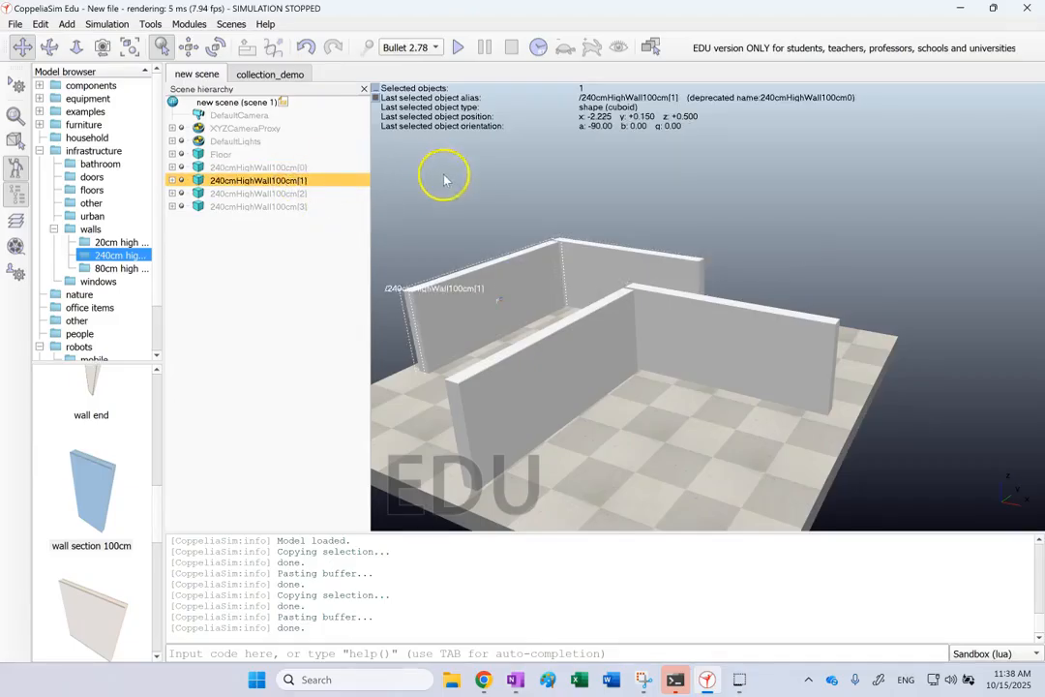
pyautogui.click(380, 169)
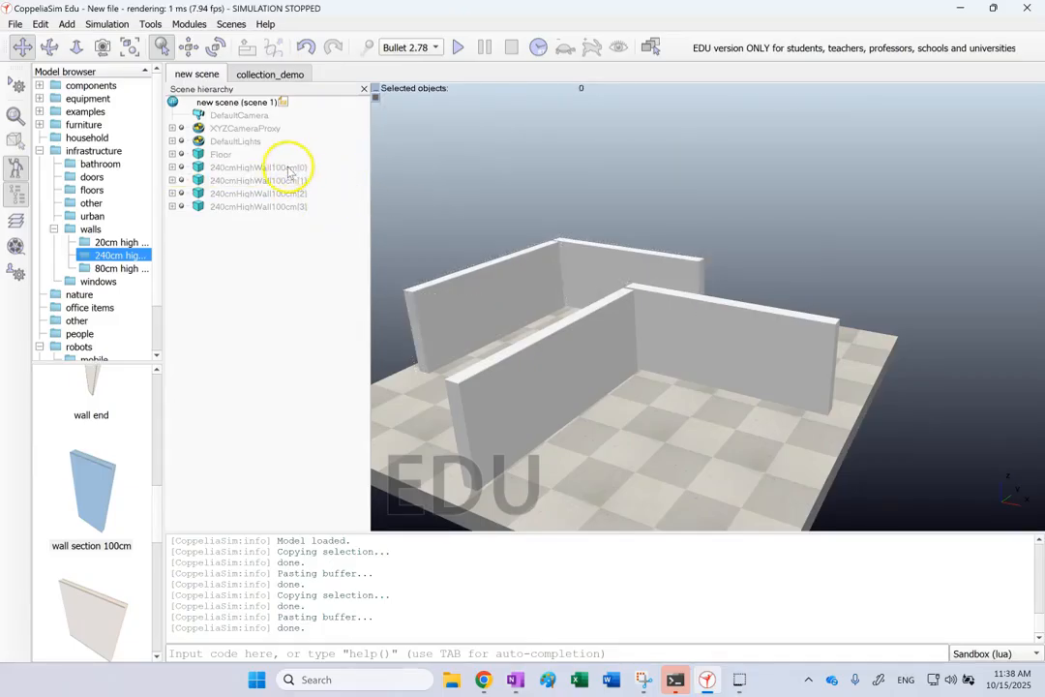
# - Group the walls 240cmHighWall100cm[0] and 240cmHighWall100cm[1] into one compound shape
pyautogui.click(280, 168)
pyautogui.keyDown('ctrl'); pyautogui.click(289, 181); pyautogui.keyUp('ctrl')
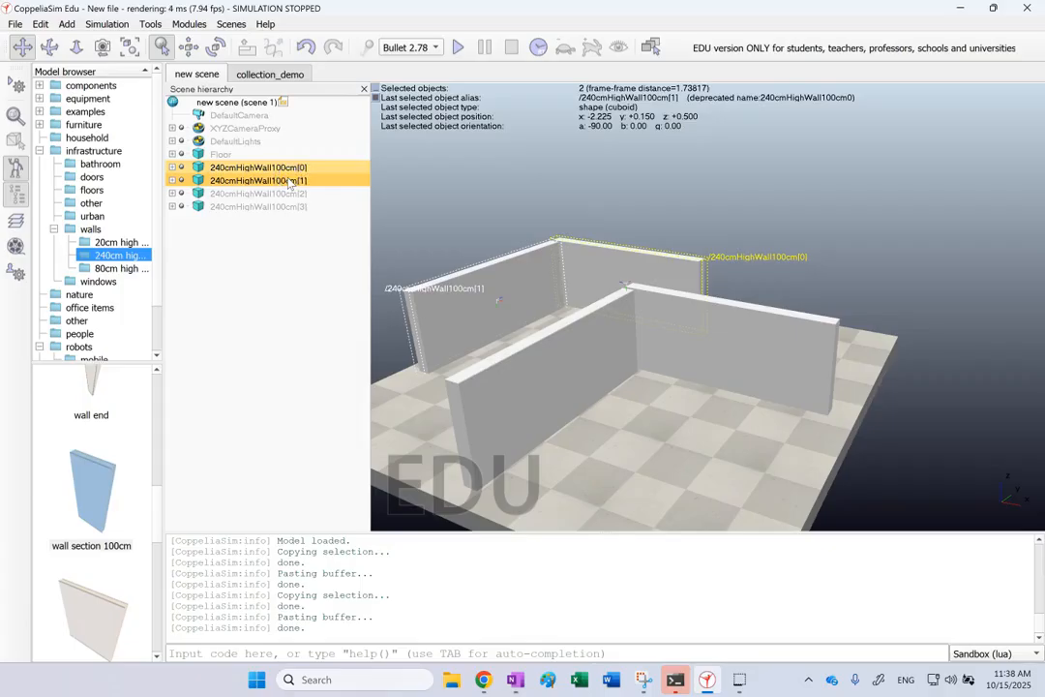
pyautogui.click(41, 25)
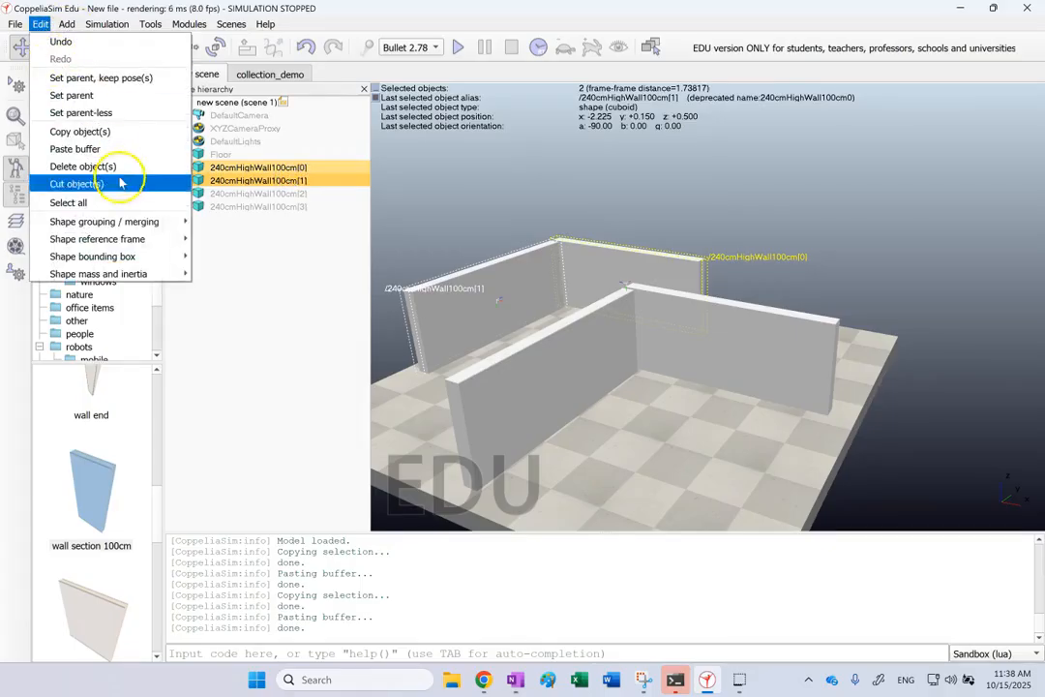
pyautogui.click(134, 222)
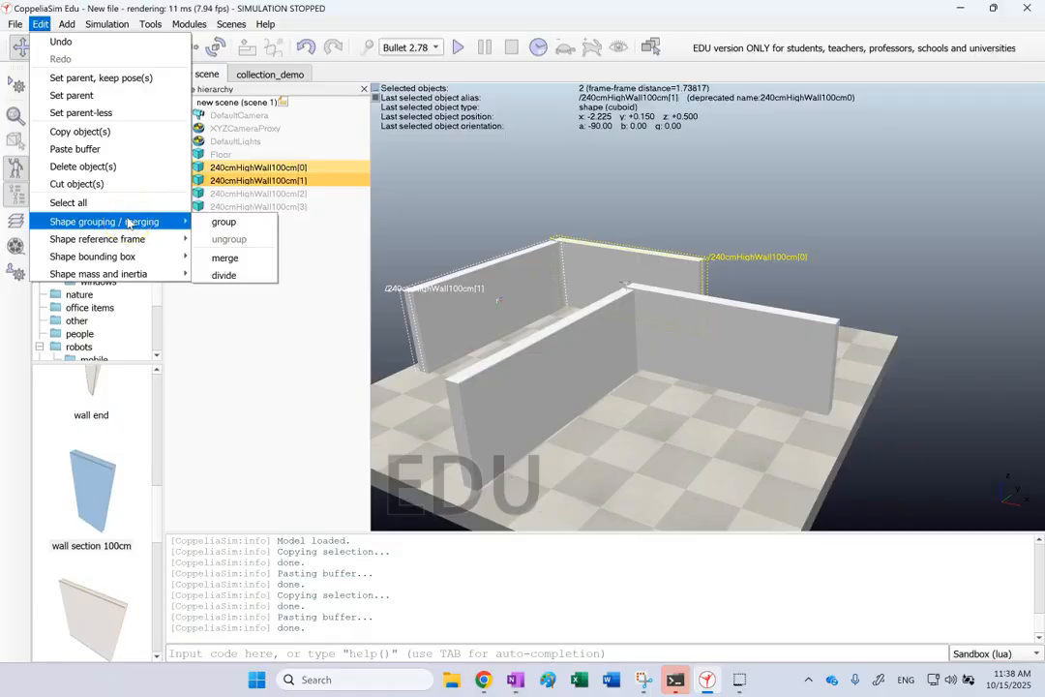
pyautogui.click(228, 223)
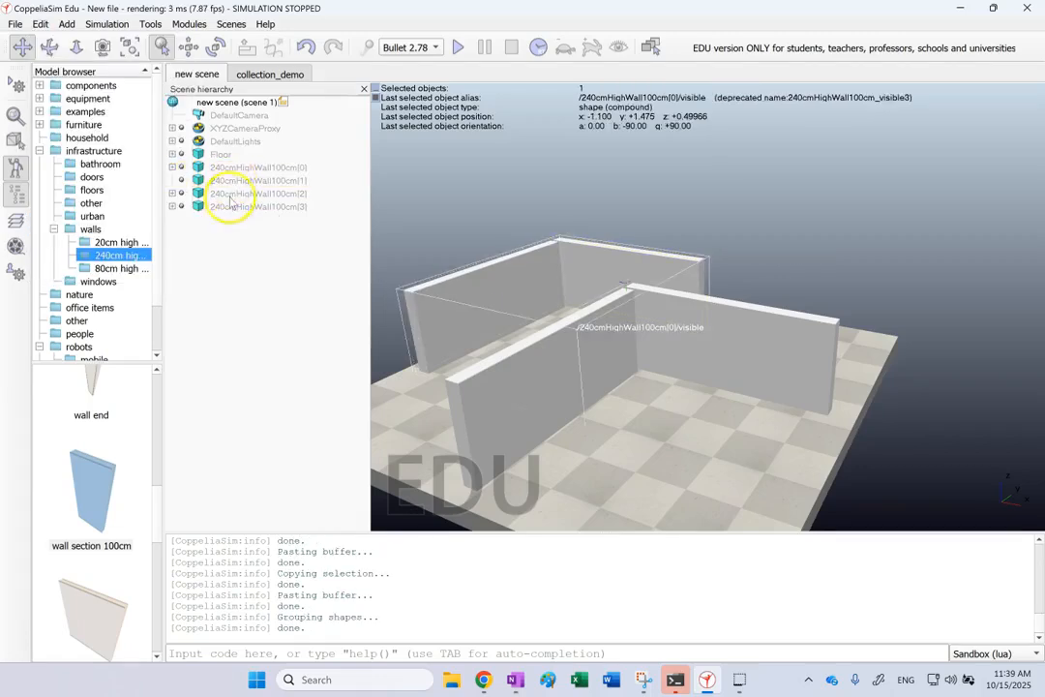
# - Merge the walls 240cmHighWall100cm[2] and 240cmHighWall100cm[3] and clear the selection
pyautogui.click(232, 194)
pyautogui.keyDown('shift'); pyautogui.click(229, 207); pyautogui.keyUp('shift')
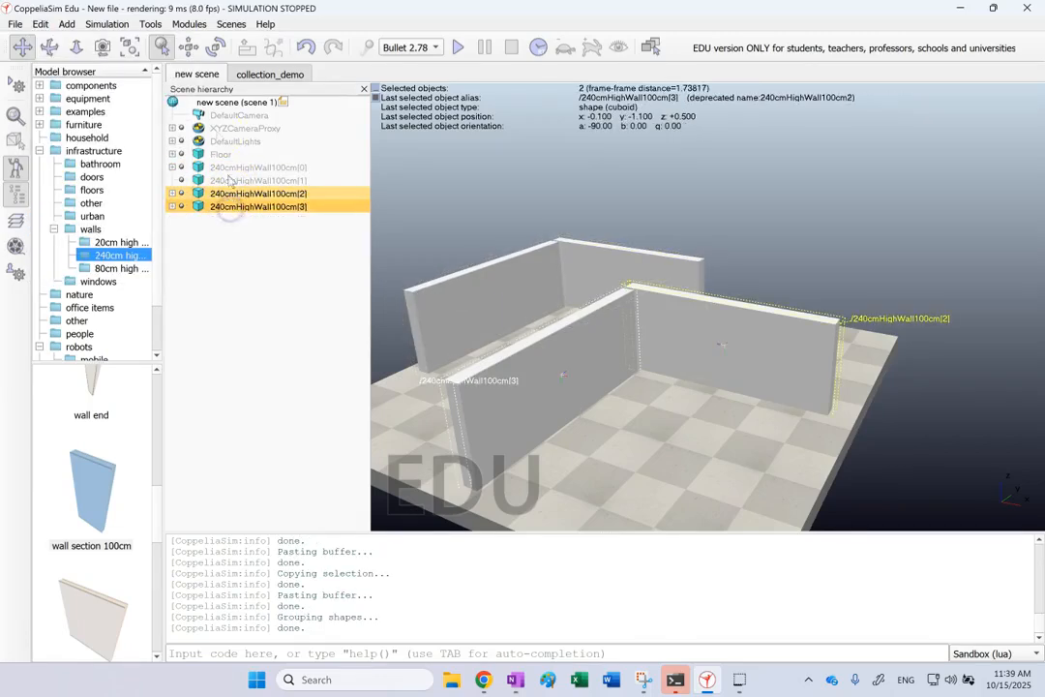
pyautogui.click(39, 23)
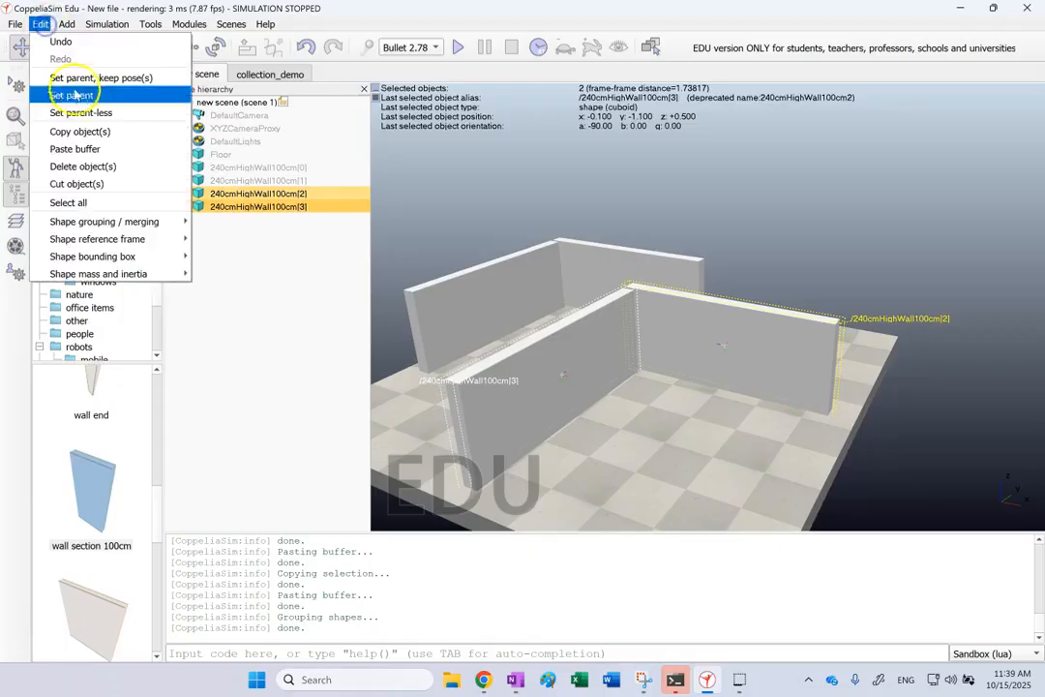
pyautogui.moveTo(153, 221)
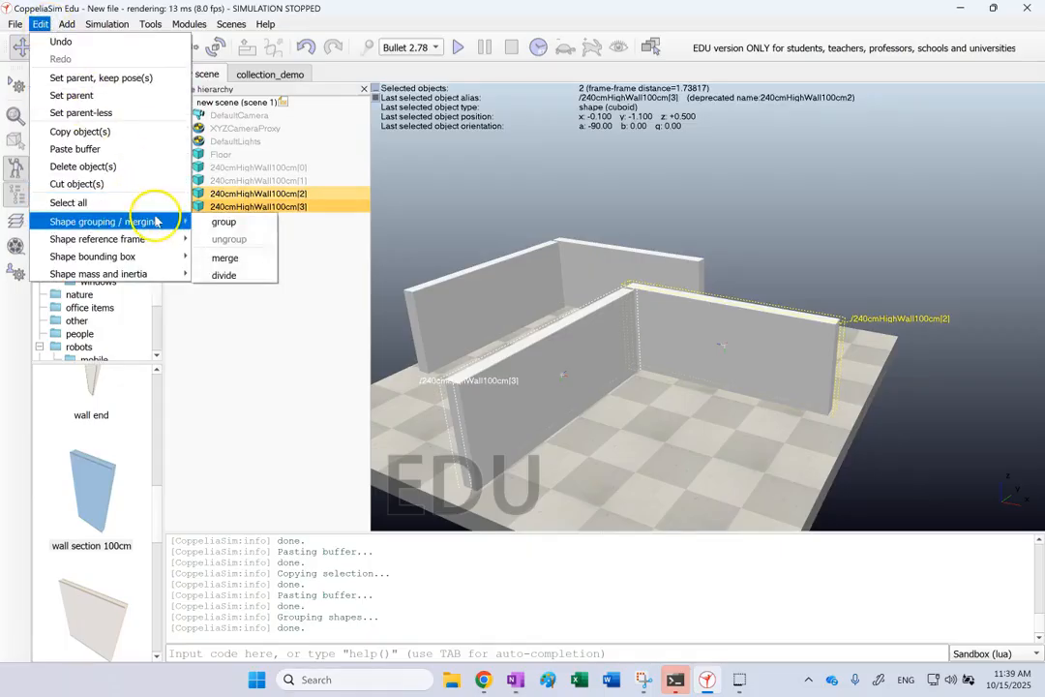
pyautogui.click(243, 254)
pyautogui.click(775, 144)
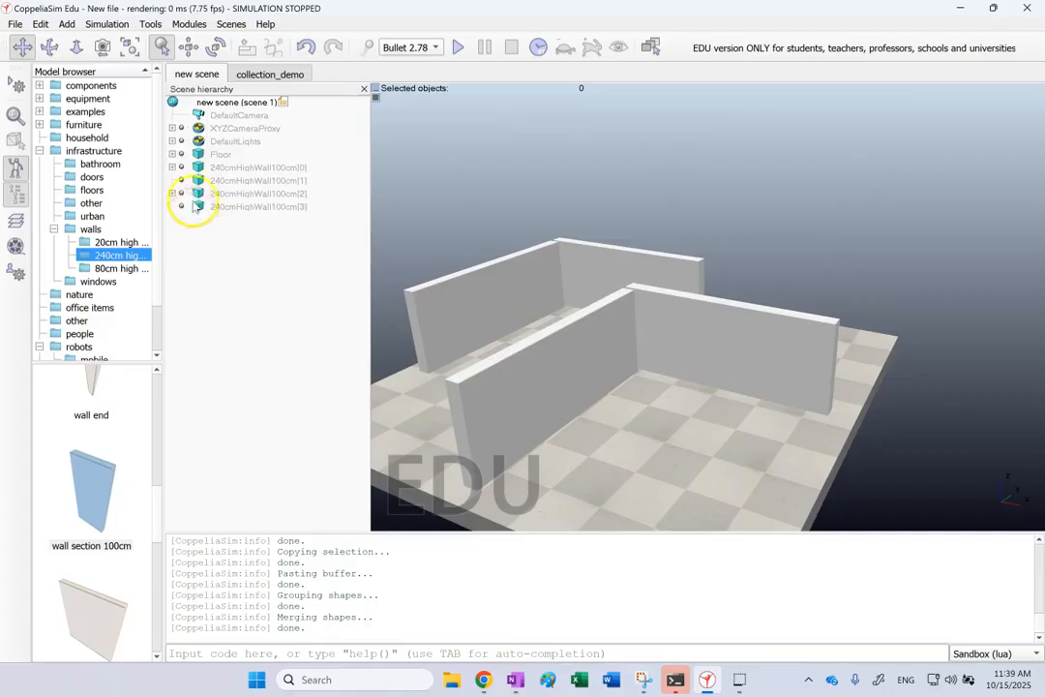
# - Select 240cmHighWall100cm[0] and then 240cmHighWall100cm[2] to compare the bounding boxes of the two combined wall pairs
pyautogui.click(240, 168)
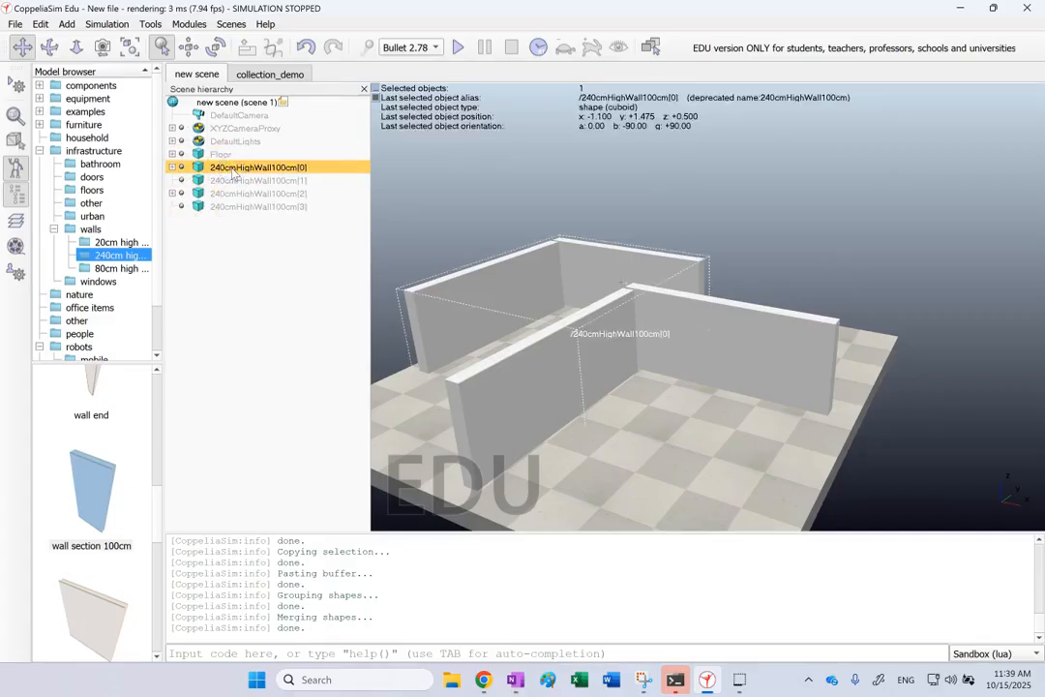
pyautogui.click(235, 194)
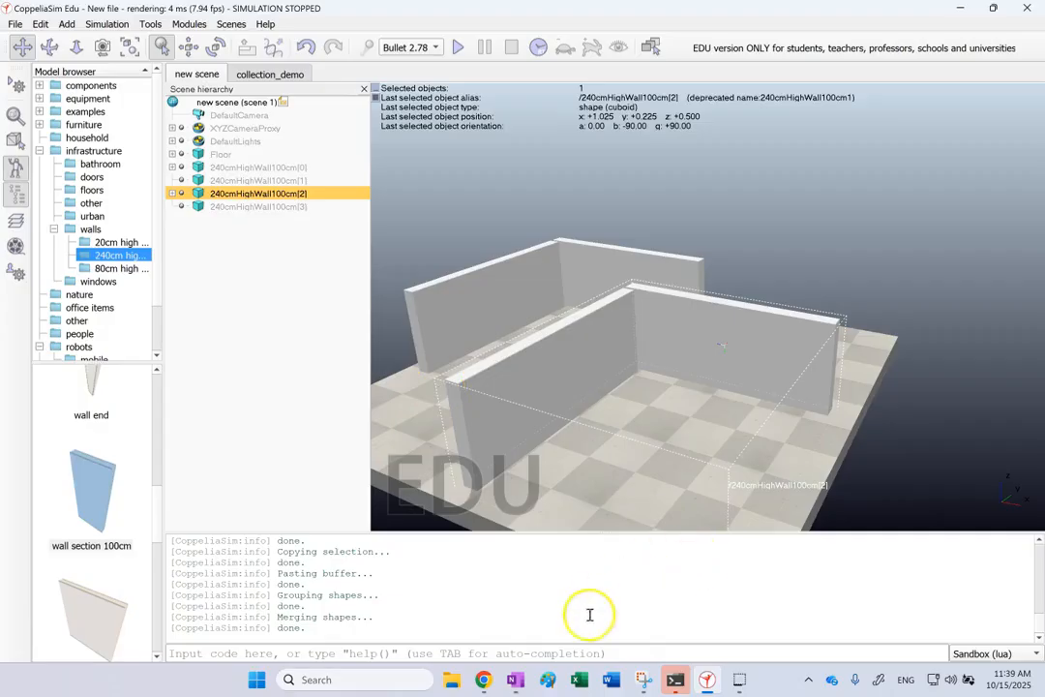
# - Switch to OneNote and underline in red "Combines into one scene object" and its Grouping and Merging entries
pyautogui.click(528, 688)
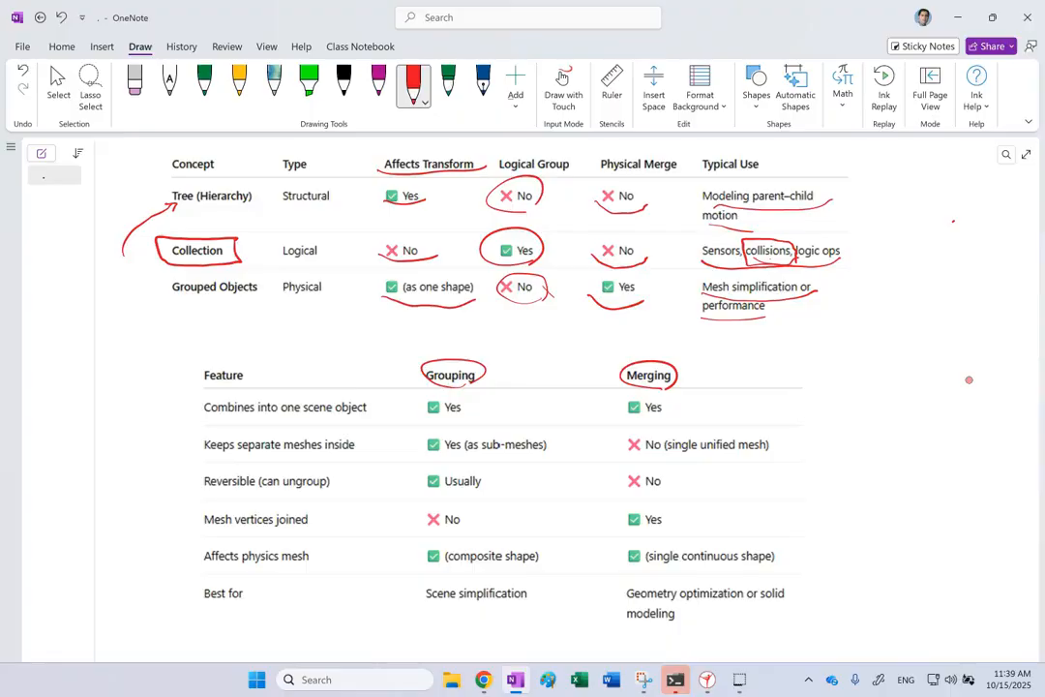
pyautogui.moveTo(205, 420); pyautogui.dragTo(355, 423)
pyautogui.moveTo(424, 414); pyautogui.dragTo(448, 417)
pyautogui.moveTo(624, 415); pyautogui.dragTo(664, 411)
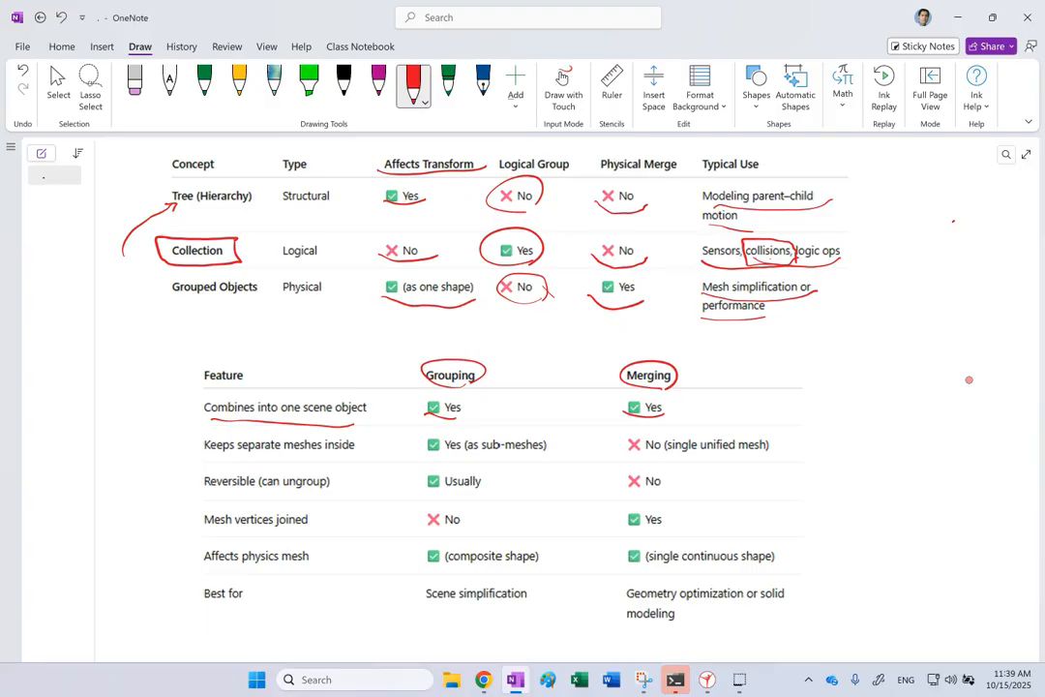
# - Mark up the feature table in red from "Keeps separate meshes inside" to "Mesh vertices joined", underlining "Yes (as sub-meshes)" and circling "No (single unified mesh)"
pyautogui.moveTo(445, 449); pyautogui.dragTo(547, 449)
pyautogui.moveTo(308, 561); pyautogui.dragTo(321, 555)
pyautogui.moveTo(636, 453)
pyautogui.mouseDown()
pyautogui.moveTo(774, 450)
pyautogui.moveTo(682, 428)
pyautogui.moveTo(621, 447)
pyautogui.mouseUp()
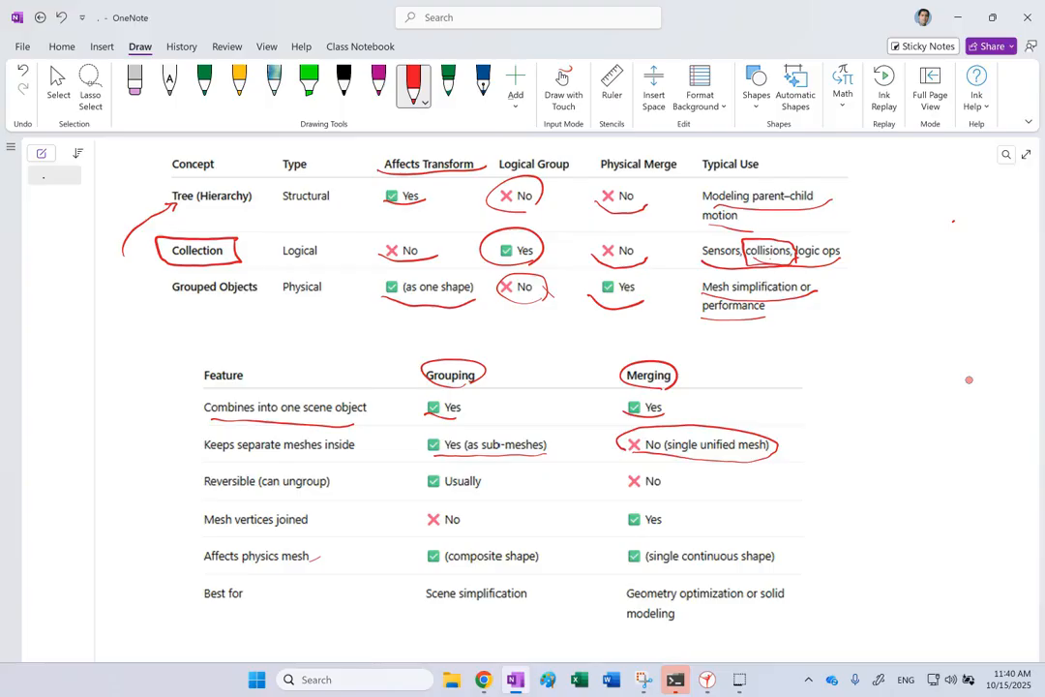
pyautogui.moveTo(202, 493); pyautogui.dragTo(330, 489)
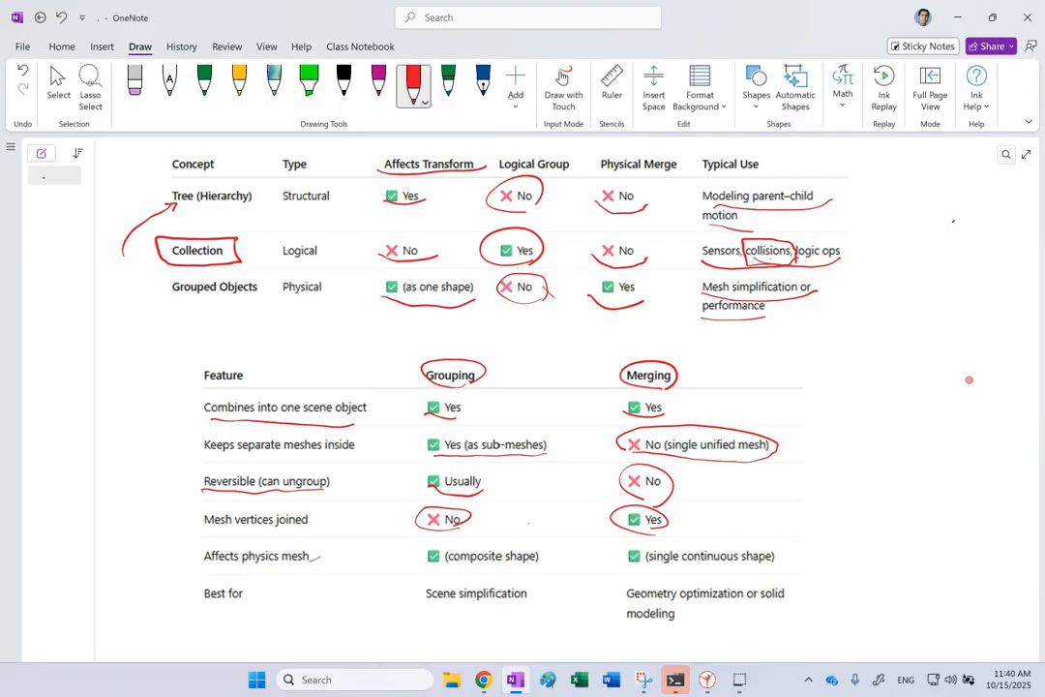
# - Underline in red the Grouping and Merging entries for "Affects physics mesh" and "Best for", adding an arrow toward "Geometry optimization or solid modeling"
pyautogui.moveTo(641, 565); pyautogui.dragTo(782, 571)
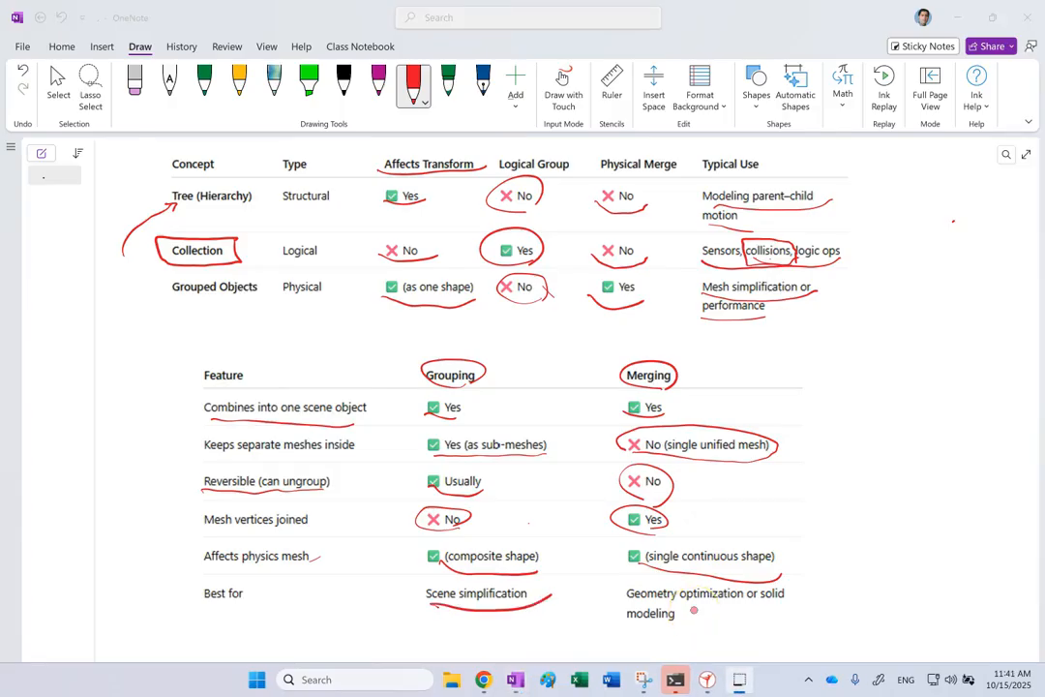
pyautogui.click(630, 602)
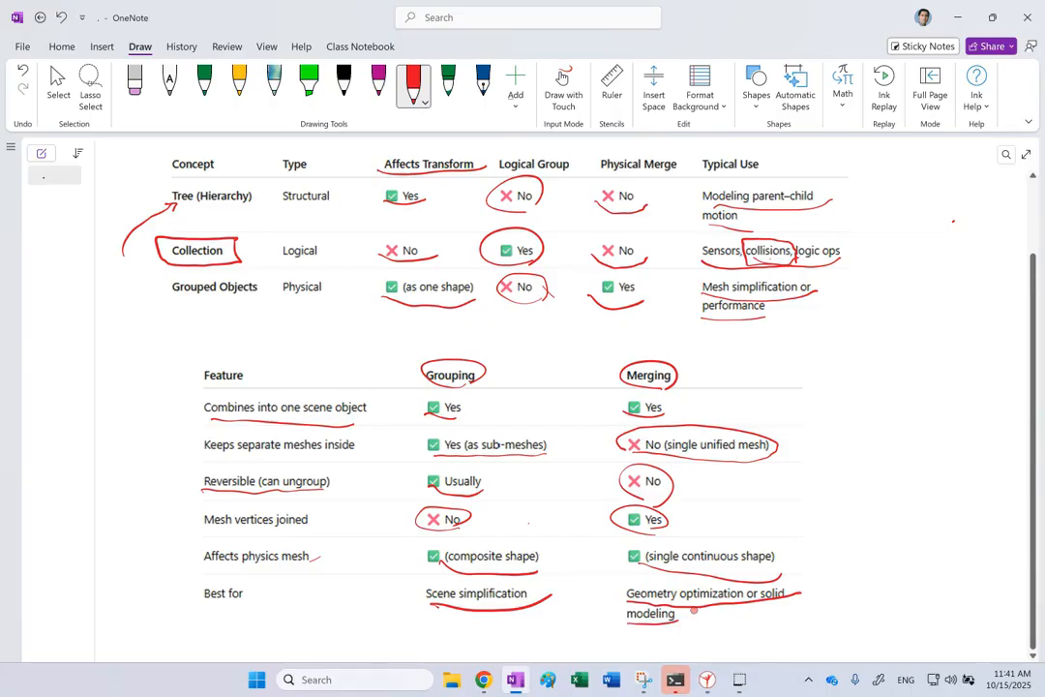
pyautogui.moveTo(811, 585); pyautogui.dragTo(865, 569)
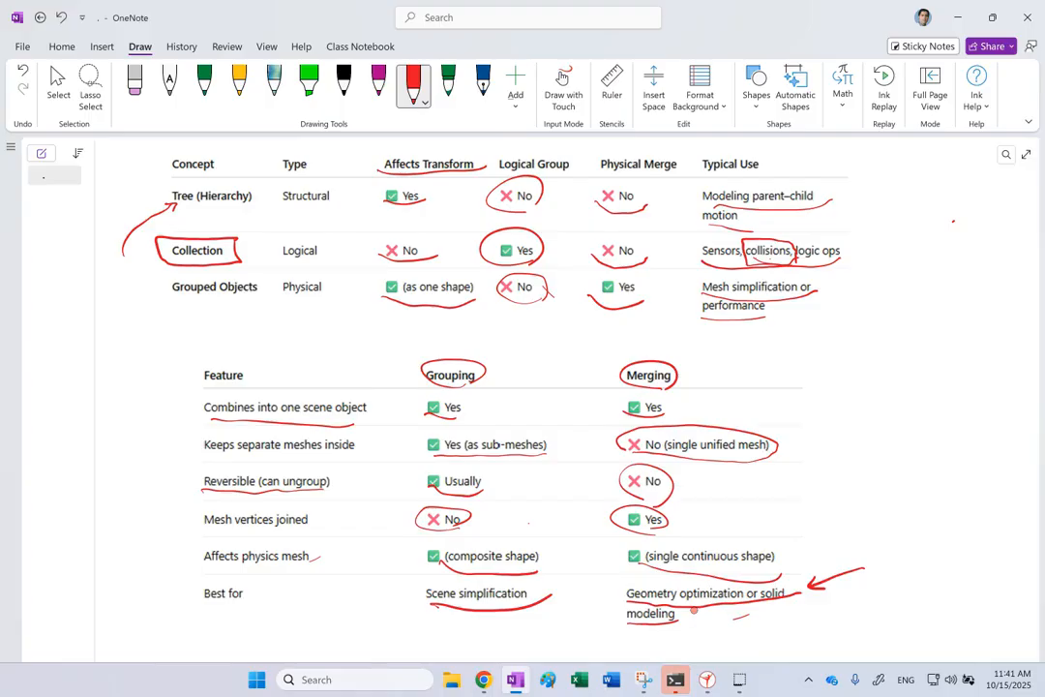
# - Switch from OneNote to CoppeliaSim and examine the selected grouped wall pair 240cmHighWall100cm[0] in the new scene
pyautogui.press('Escape')
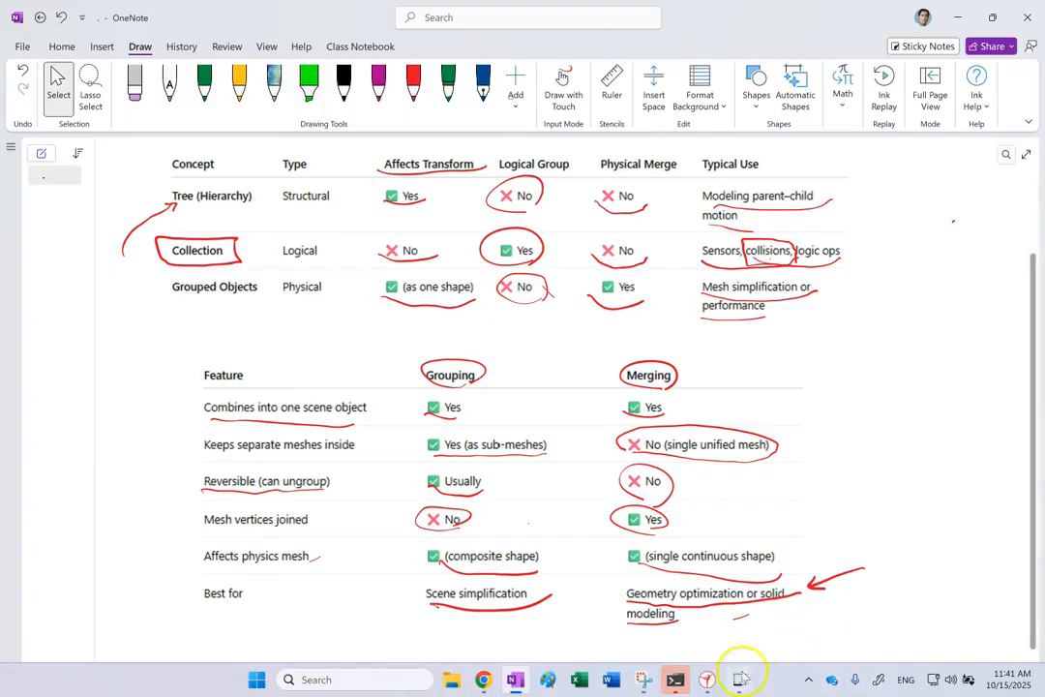
pyautogui.click(710, 680)
pyautogui.click(545, 345)
pyautogui.click(559, 281)
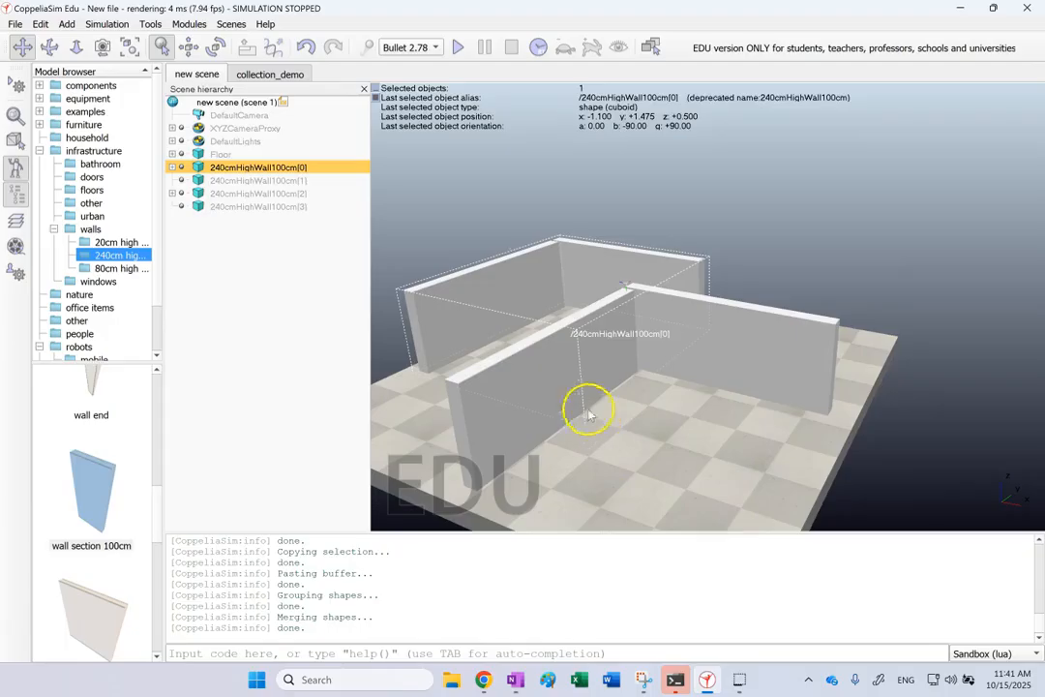
pyautogui.click(486, 157)
pyautogui.click(610, 264)
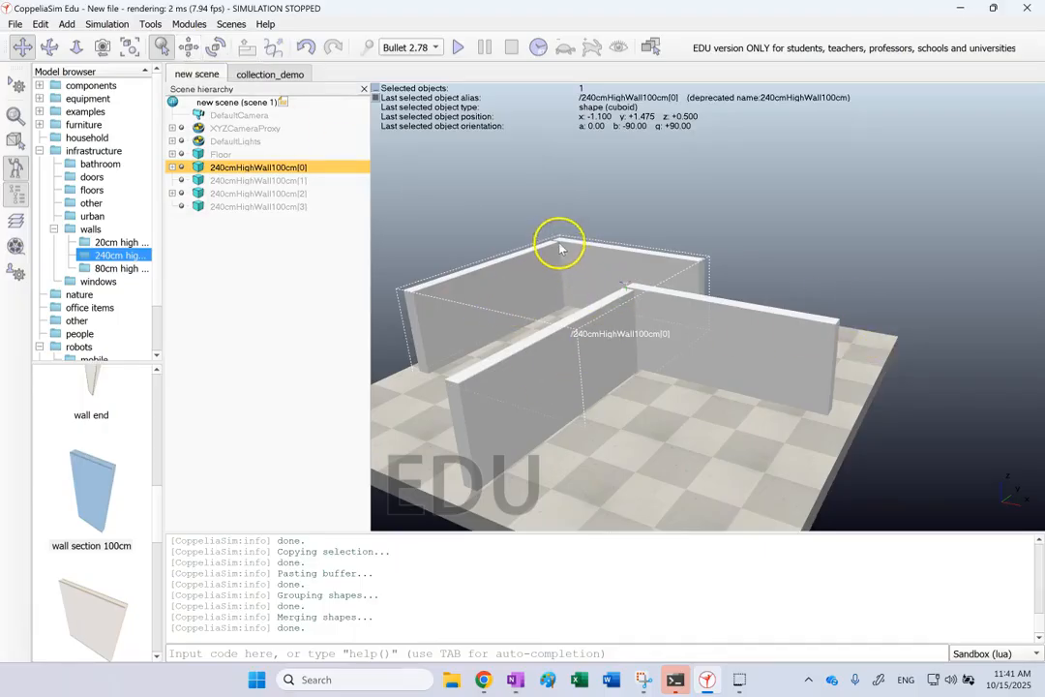
# - Move the grouped wall pair 240cmHighWall100cm[0] to about x -0.700, y +1.725 m
pyautogui.scroll(5, 557, 250)
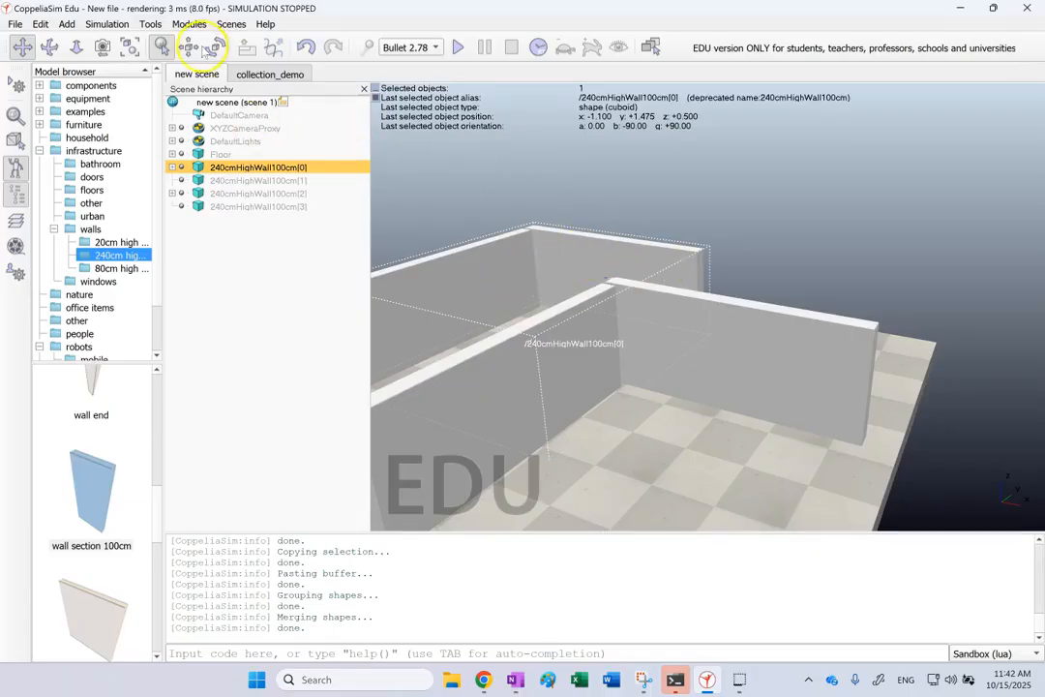
pyautogui.click(188, 47)
pyautogui.moveTo(569, 270); pyautogui.dragTo(596, 266)
pyautogui.click(1030, 80)
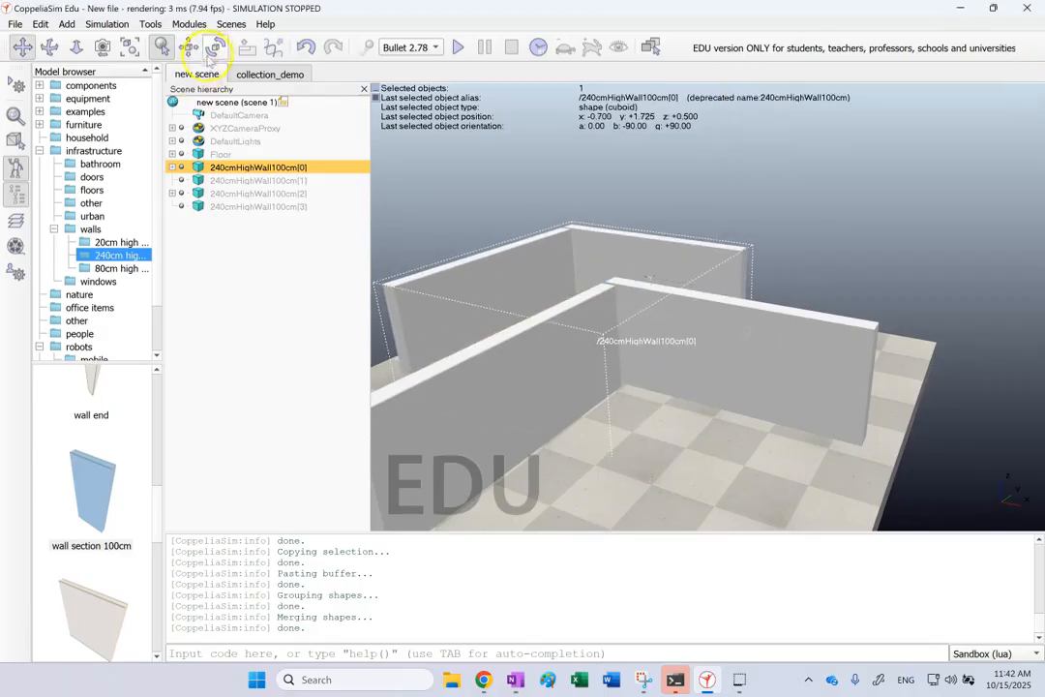
# - Try to rotate the grouped wall pair about its own Y axis, and clear the selection
pyautogui.click(215, 46)
pyautogui.moveTo(571, 267)
pyautogui.mouseDown()
pyautogui.moveTo(495, 261)
pyautogui.moveTo(576, 269)
pyautogui.mouseUp()
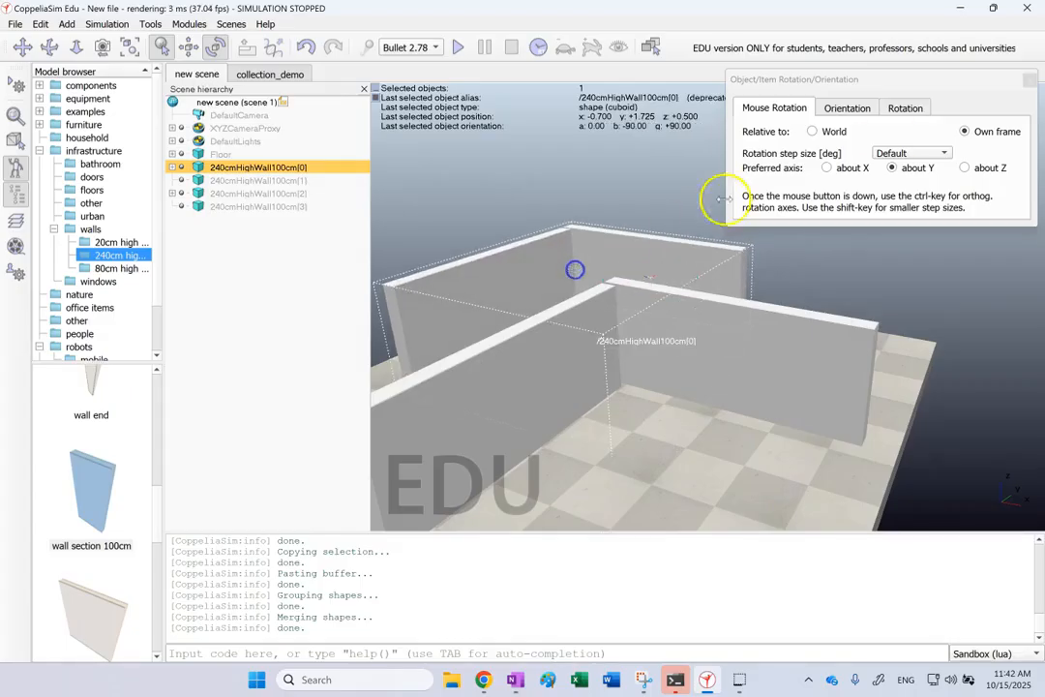
pyautogui.click(1030, 79)
pyautogui.click(881, 227)
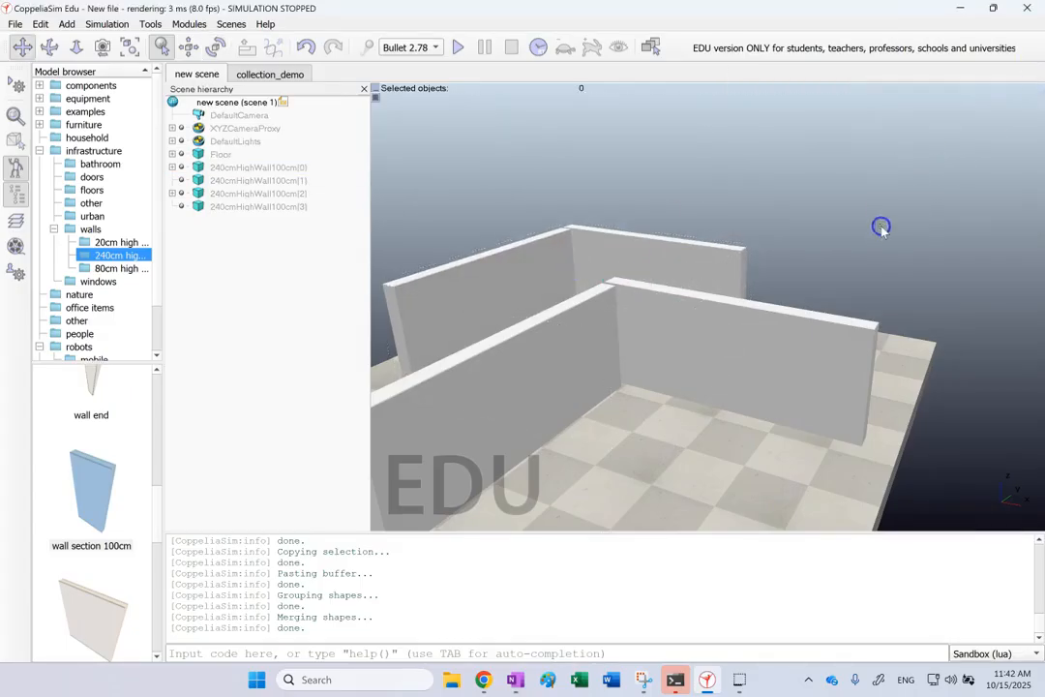
# - Move the merged wall pair 240cmHighWall100cm[2] to about x +0.975, y 0.000 m, and clear the selection
pyautogui.click(620, 283)
pyautogui.click(632, 334)
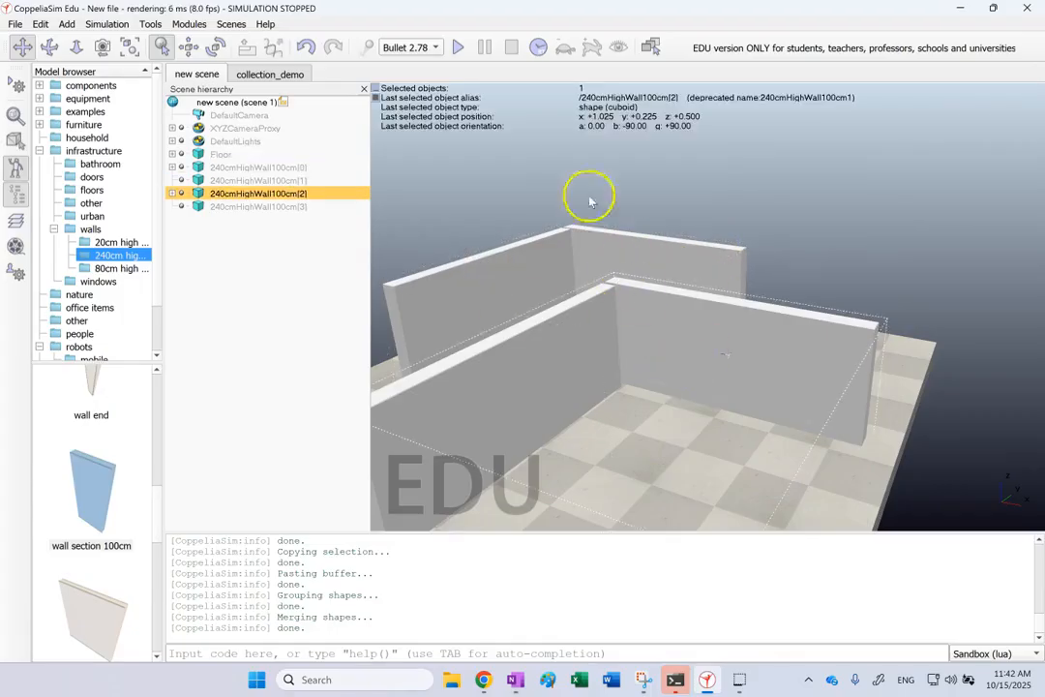
pyautogui.click(188, 47)
pyautogui.click(567, 296)
pyautogui.moveTo(691, 348)
pyautogui.mouseDown()
pyautogui.moveTo(796, 569)
pyautogui.moveTo(746, 426)
pyautogui.moveTo(691, 329)
pyautogui.moveTo(691, 397)
pyautogui.moveTo(677, 357)
pyautogui.mouseUp()
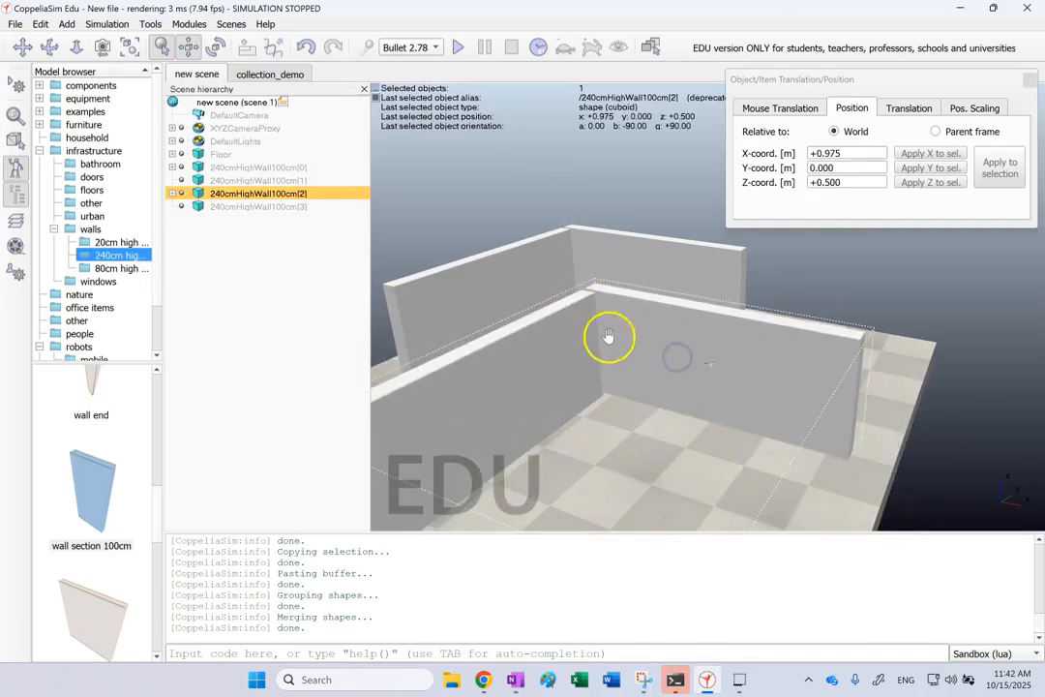
pyautogui.click(1028, 79)
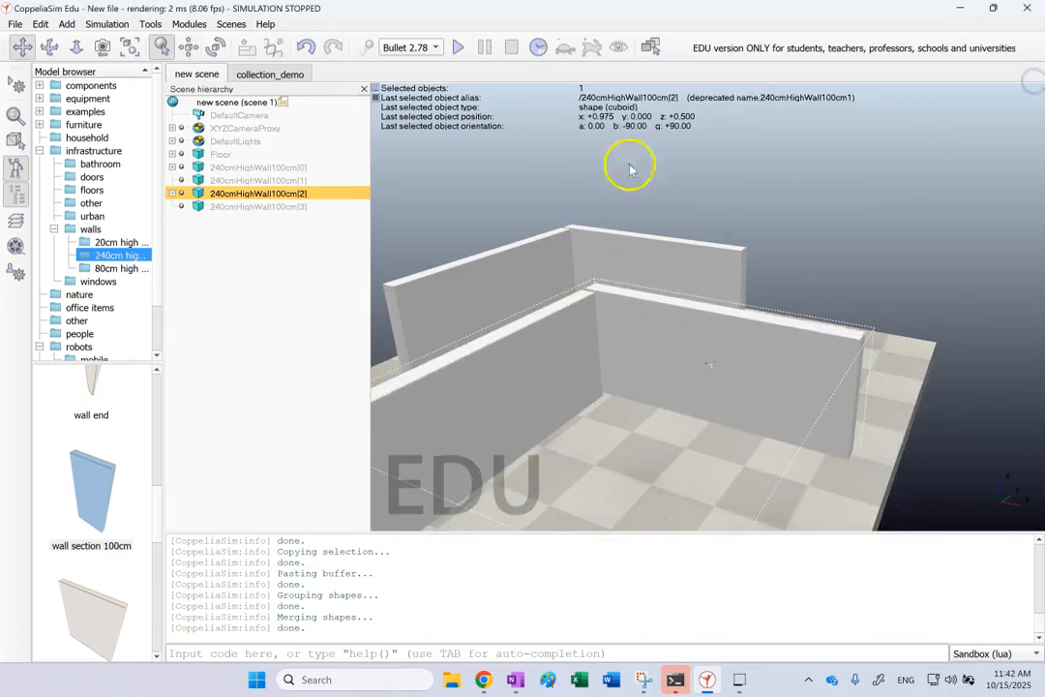
pyautogui.click(703, 174)
# - Expand 240cmHighWall100cm[0] and 240cmHighWall100cm[2] in the scene hierarchy to compare their visible child shapes
pyautogui.click(242, 181)
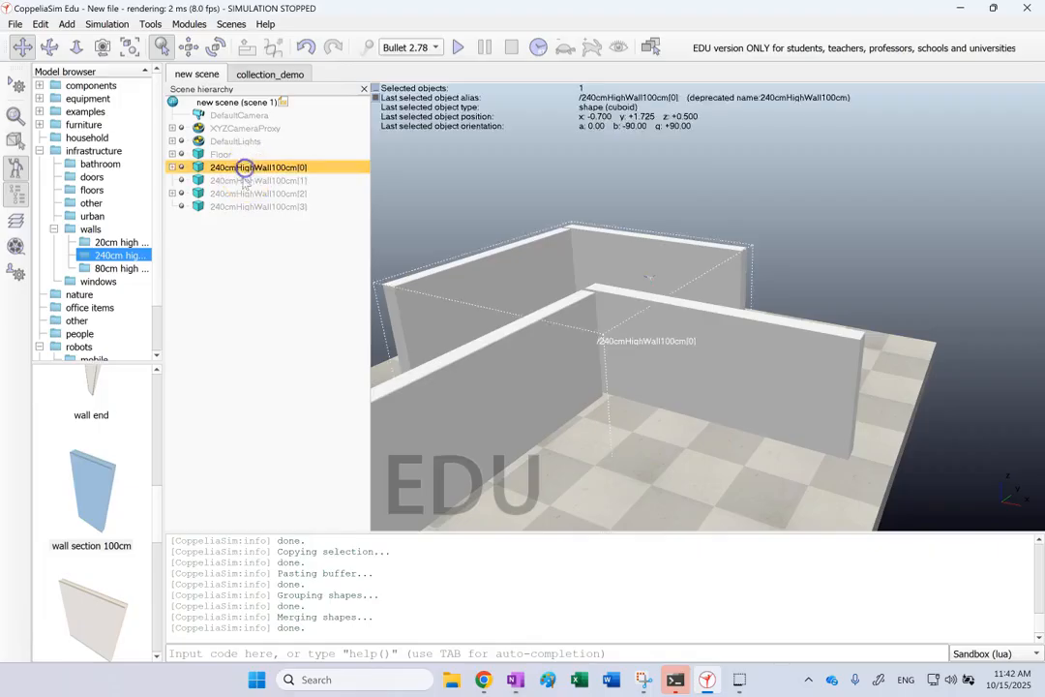
pyautogui.click(172, 168)
pyautogui.click(172, 206)
pyautogui.click(259, 168)
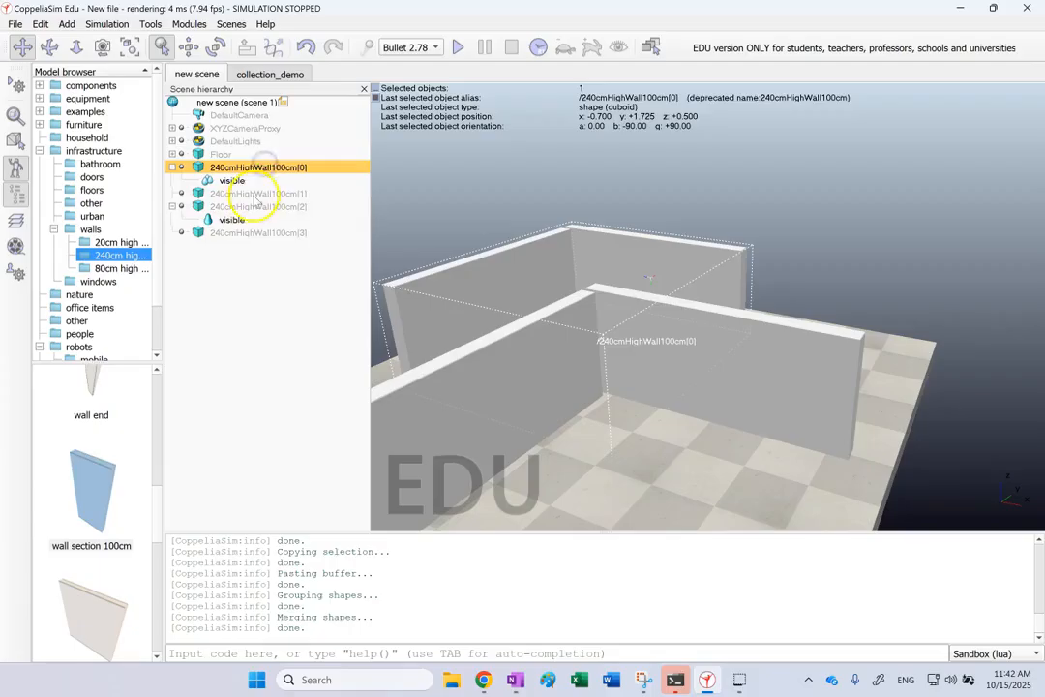
pyautogui.click(253, 195)
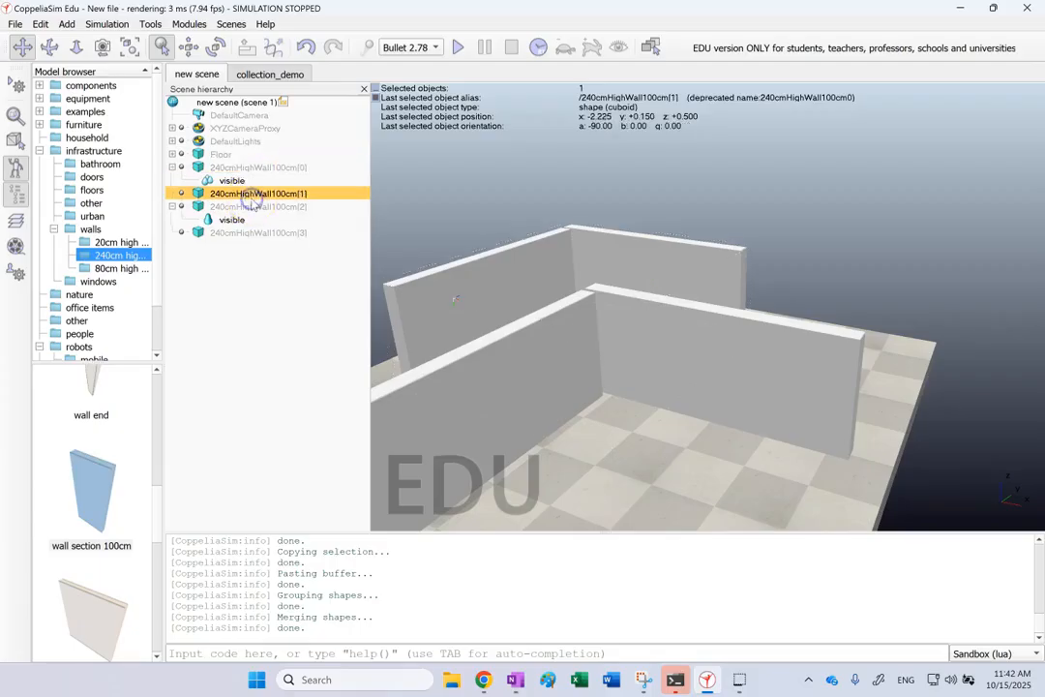
pyautogui.click(619, 258)
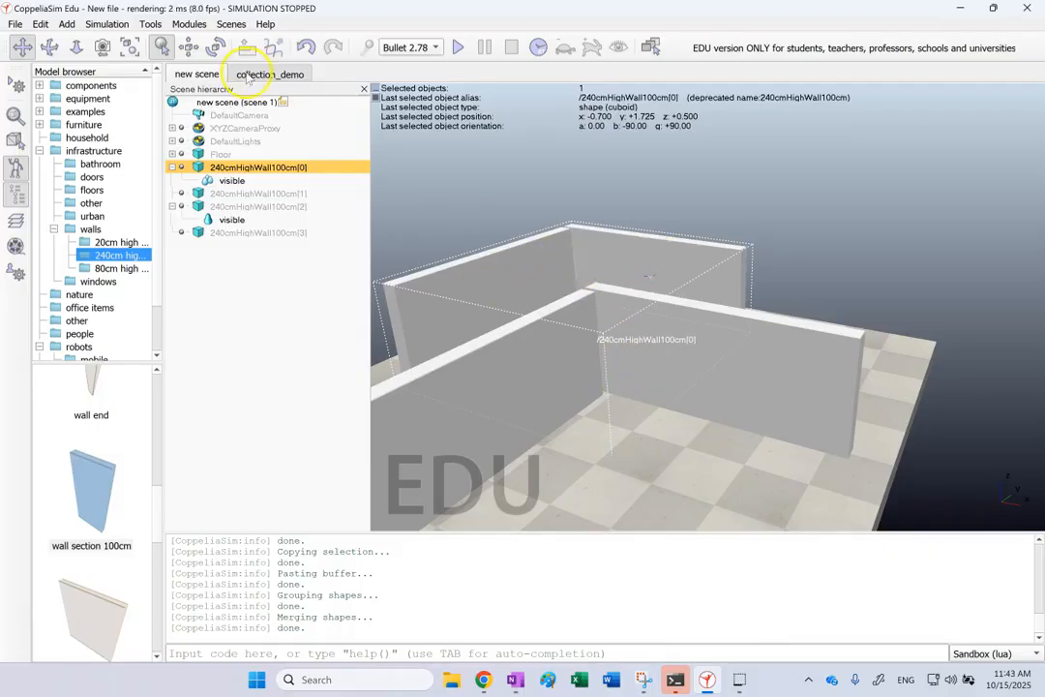
# - Switch to the collection_demo scene and select the wall next to the sofa and the sofa itself to compare them
pyautogui.click(256, 75)
pyautogui.click(833, 370)
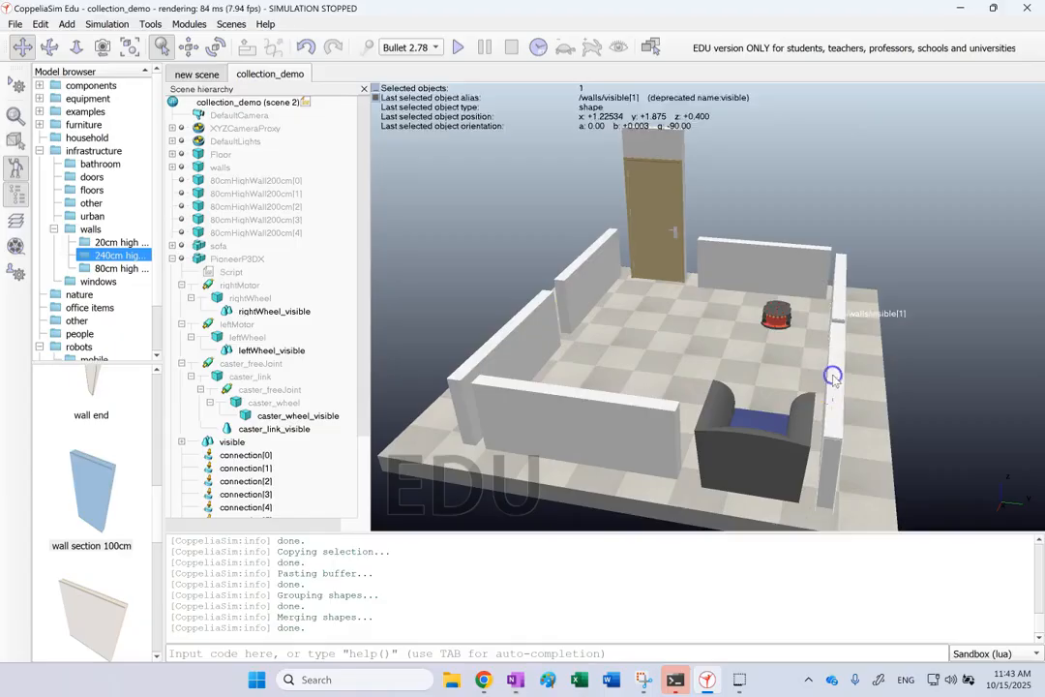
pyautogui.click(761, 445)
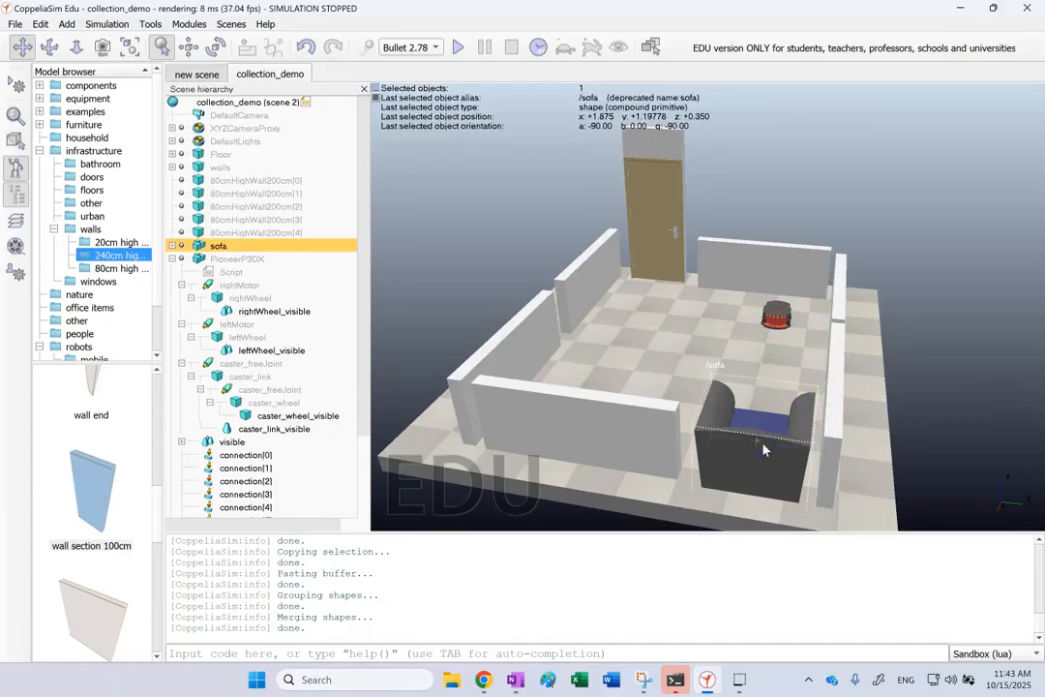
pyautogui.click(838, 399)
pyautogui.click(837, 393)
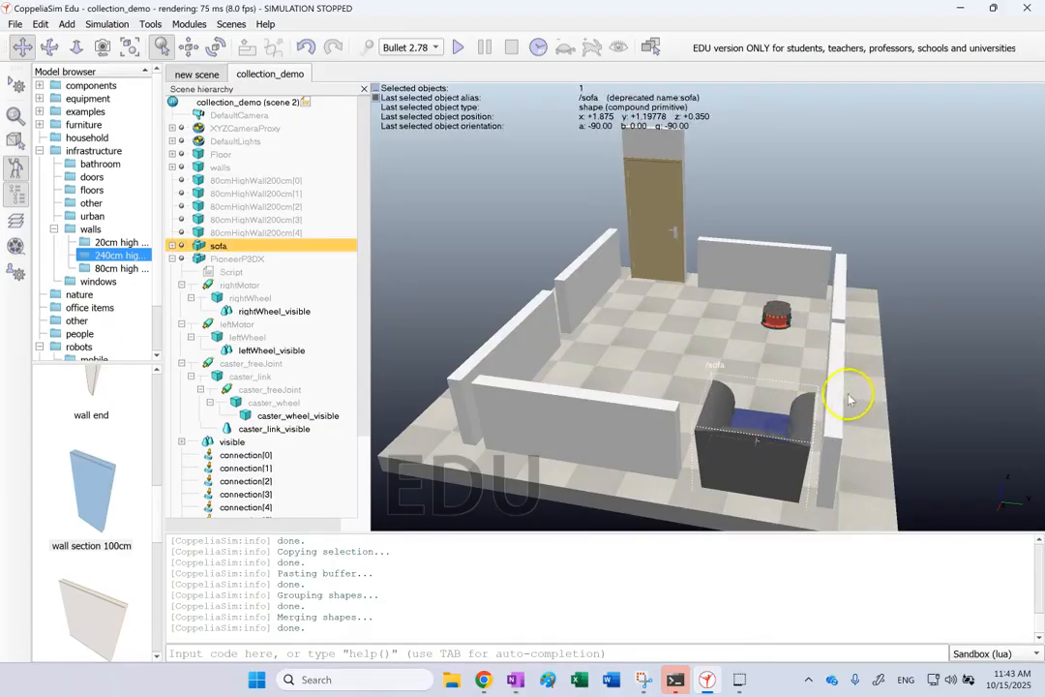
pyautogui.click(841, 392)
pyautogui.click(834, 387)
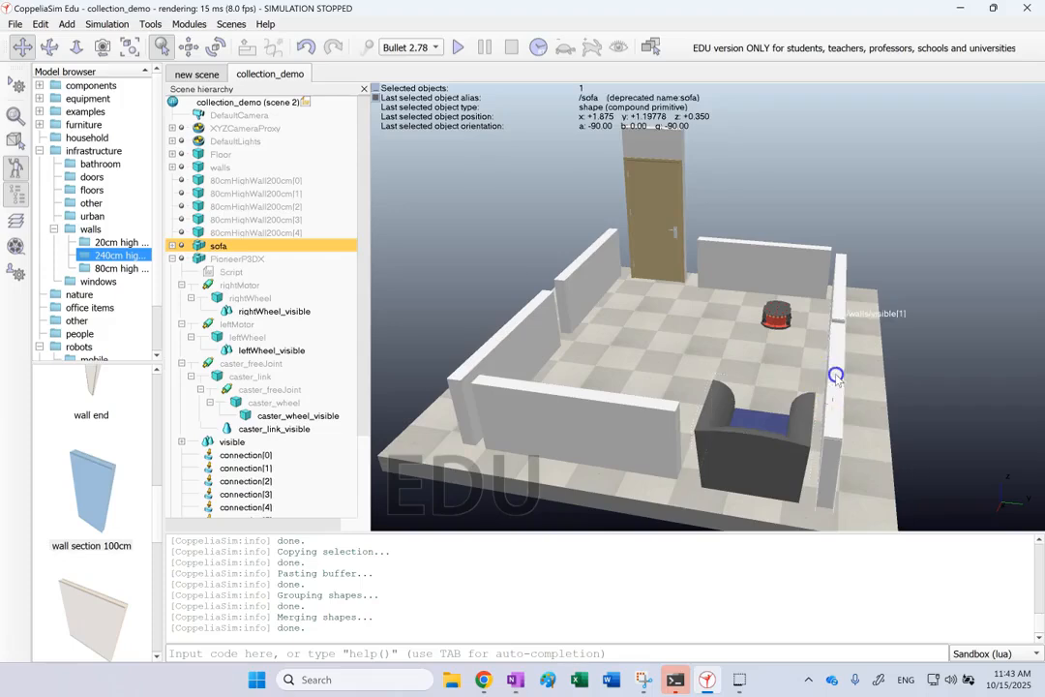
pyautogui.click(836, 376)
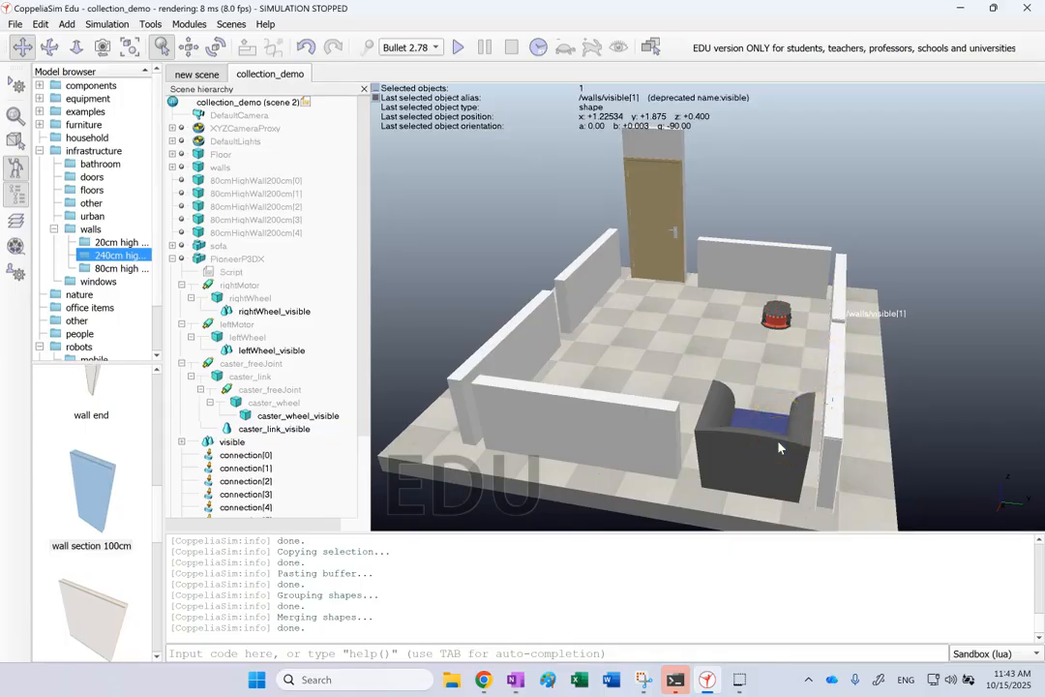
# - Return to the new scene and alternately select the grouped and merged wall pairs to compare their bounding boxes
pyautogui.click(196, 74)
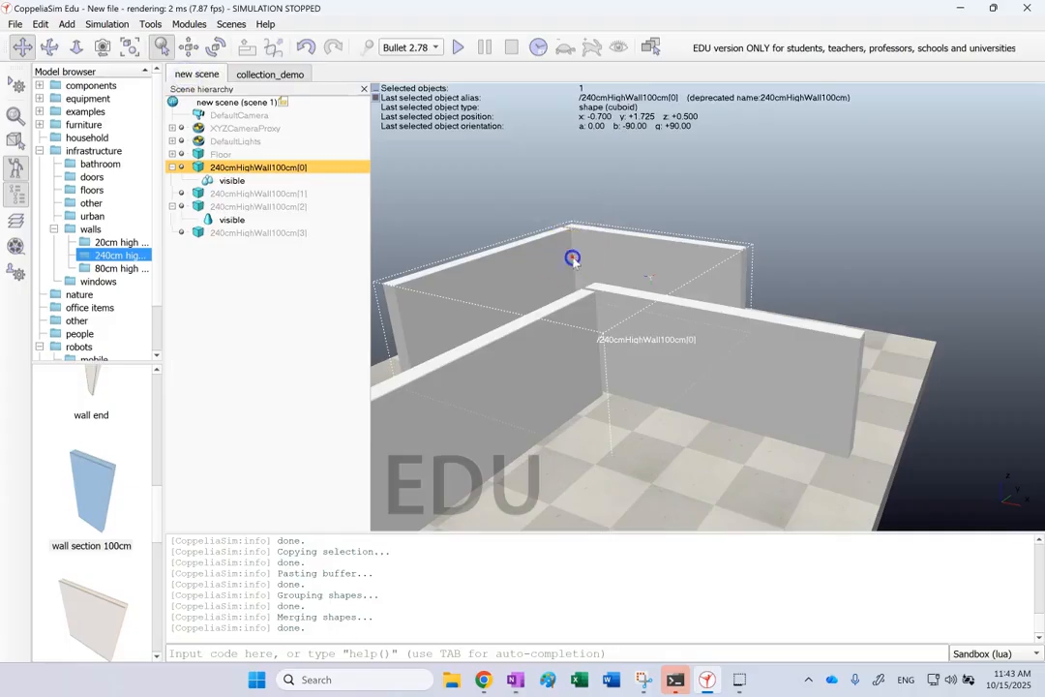
pyautogui.click(591, 368)
pyautogui.click(564, 266)
pyautogui.click(602, 328)
pyautogui.click(590, 273)
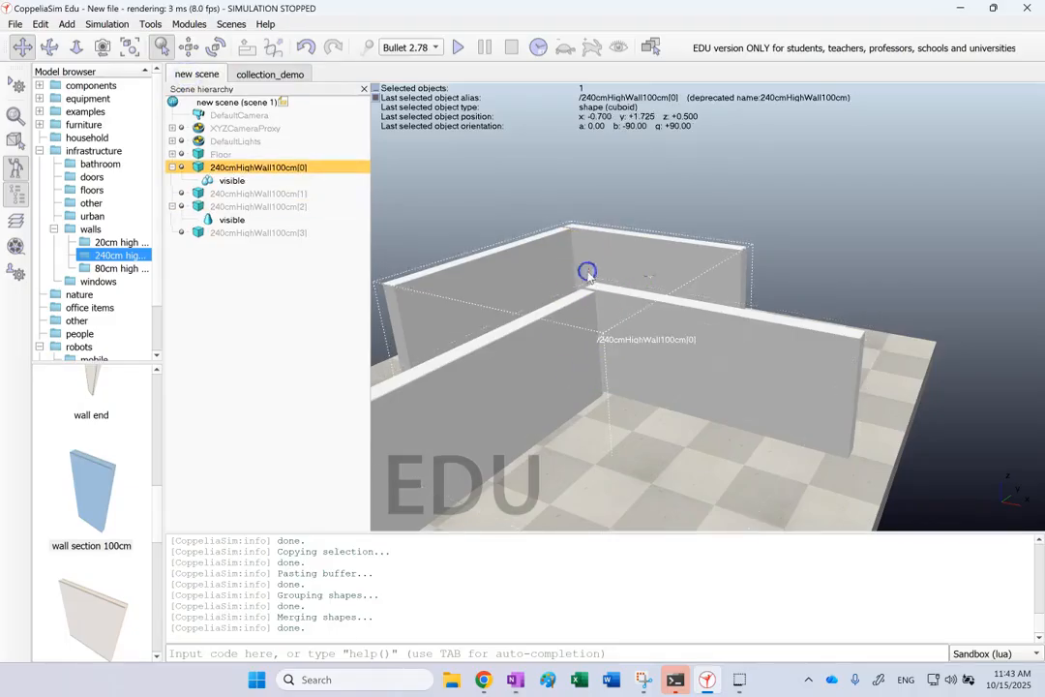
pyautogui.click(672, 302)
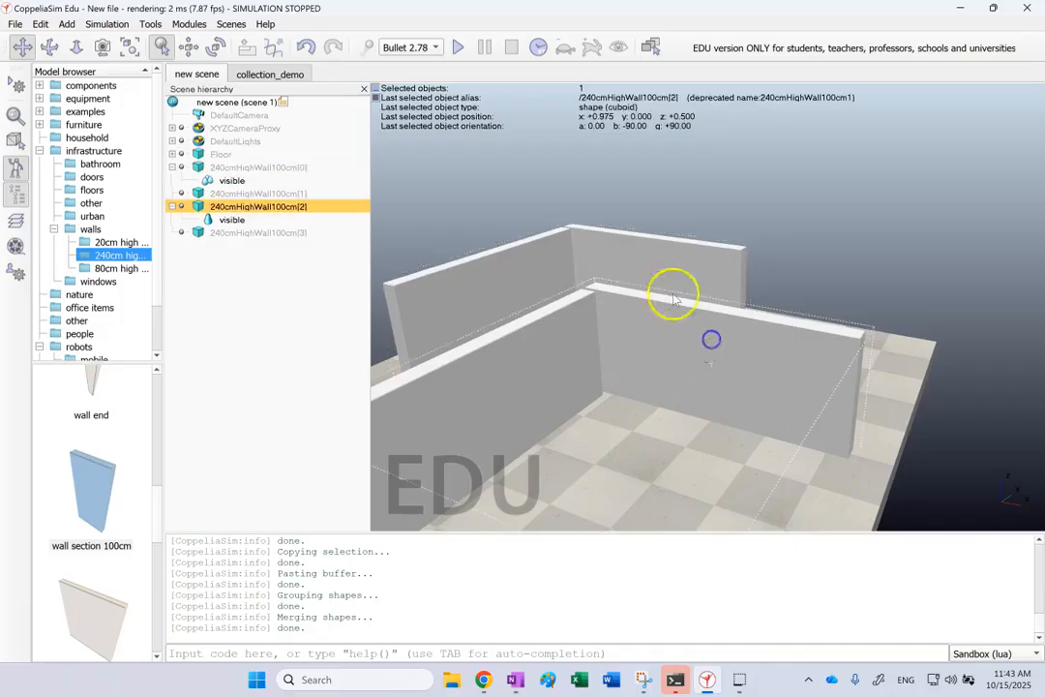
pyautogui.click(631, 257)
pyautogui.click(712, 348)
pyautogui.click(678, 261)
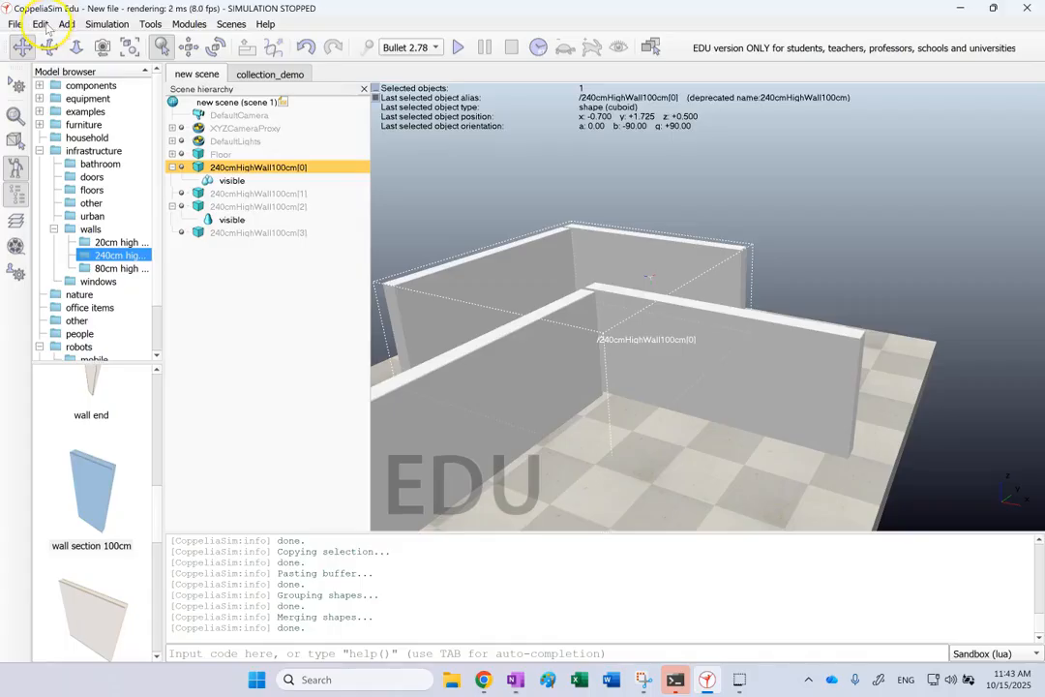
# - Collapse 240cmHighWall100cm[0] and 240cmHighWall100cm[2] in the hierarchy, and inspect 240cmHighWall100cm[1] and 240cmHighWall100cm[0]
pyautogui.click(218, 167)
pyautogui.click(221, 301)
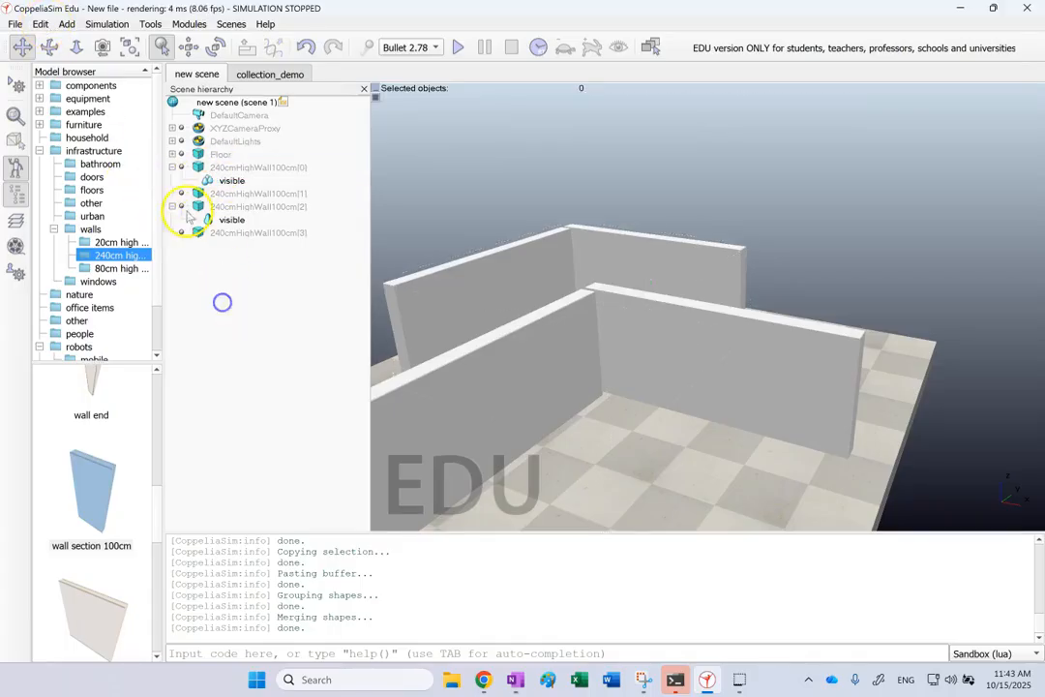
pyautogui.click(173, 167)
pyautogui.click(174, 194)
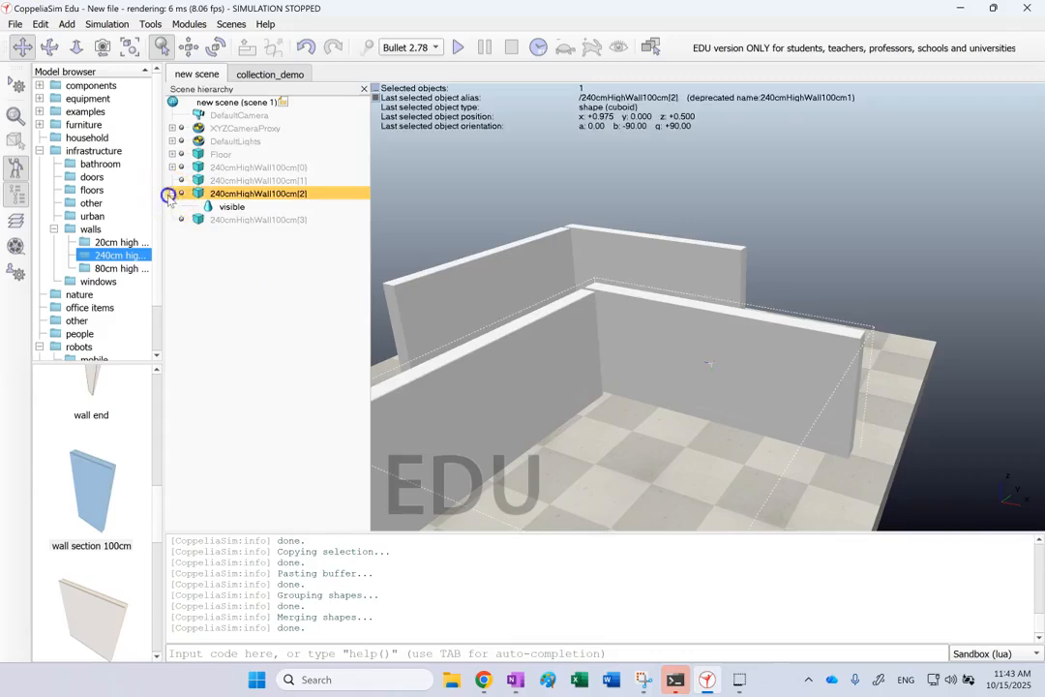
pyautogui.click(173, 194)
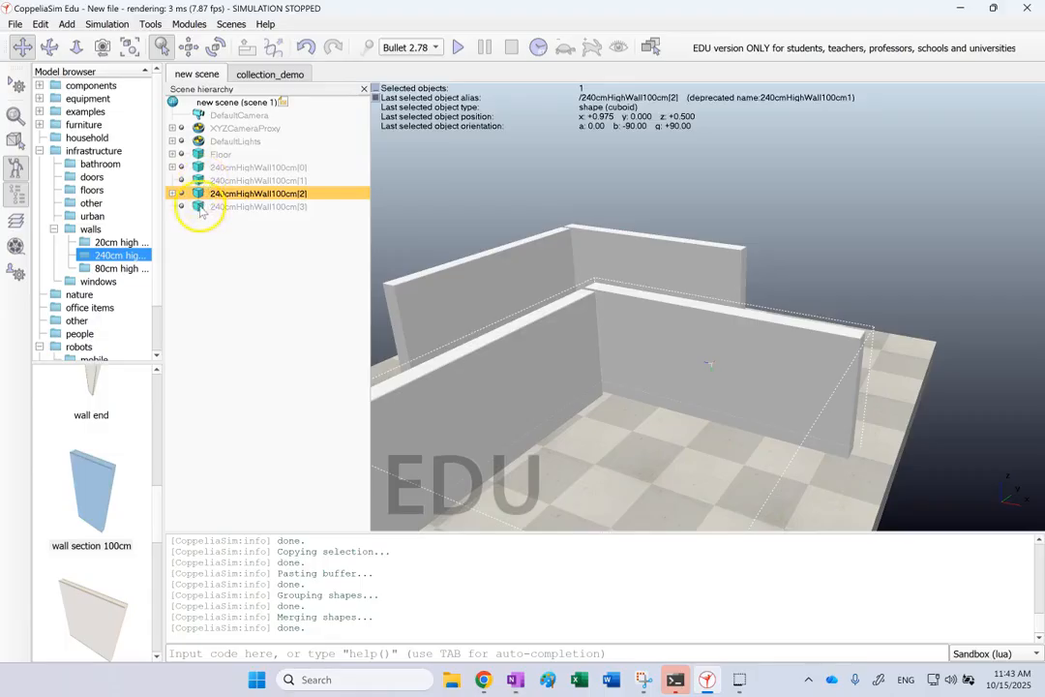
pyautogui.click(195, 181)
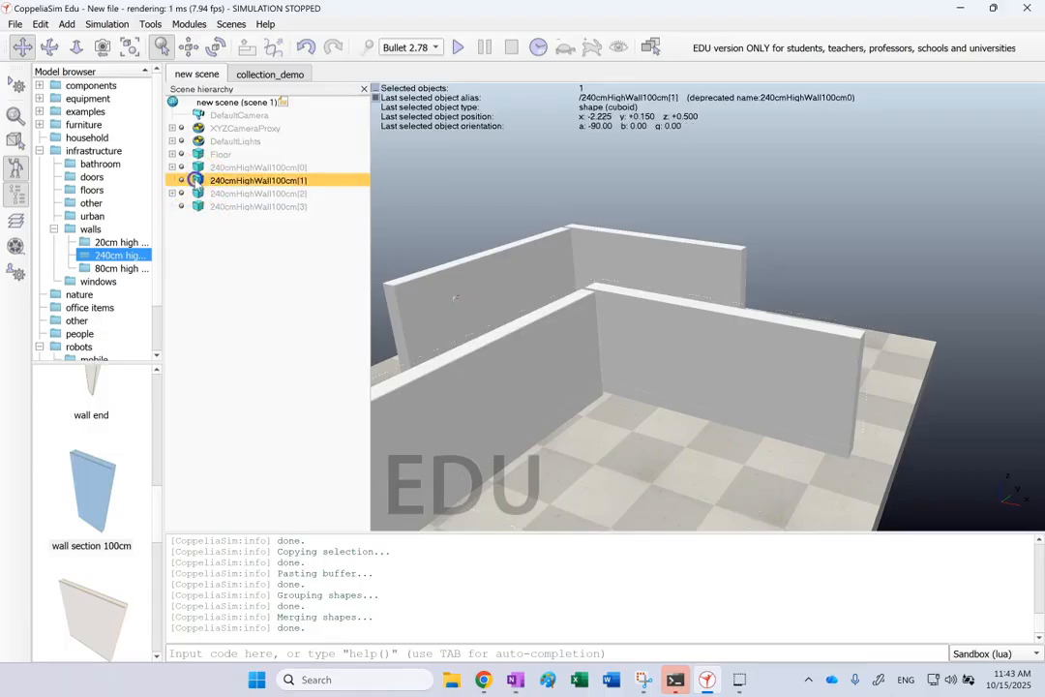
pyautogui.click(193, 168)
# - Open the appearance editing of the compound shape visible under 240cmHighWall100cm[0] to view its components, and exit
pyautogui.click(173, 166)
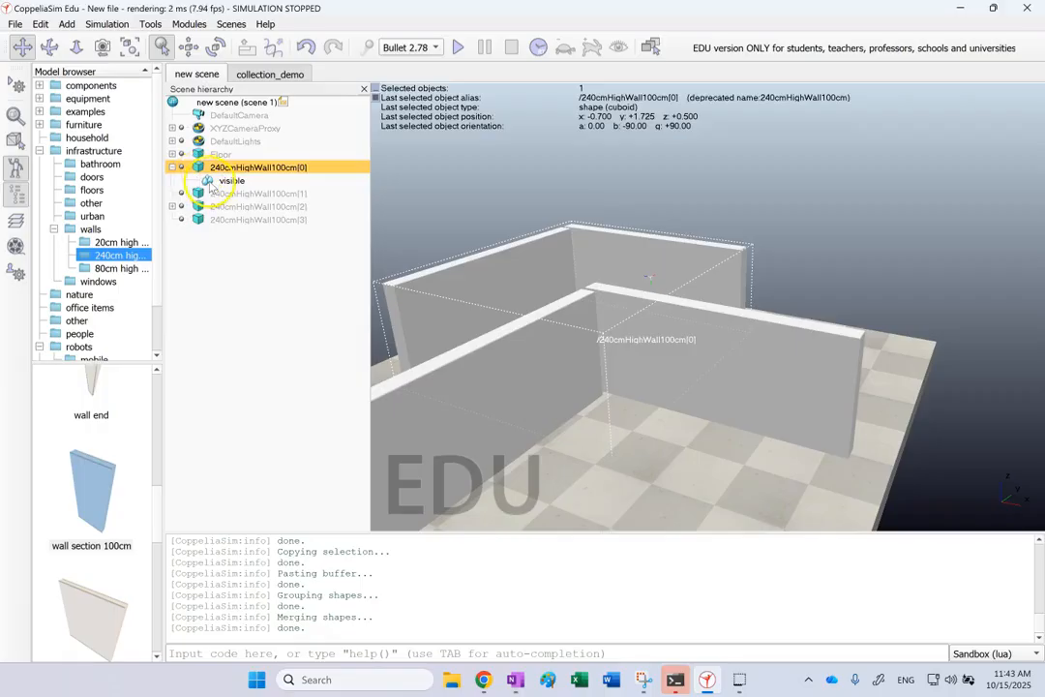
pyautogui.click(211, 182)
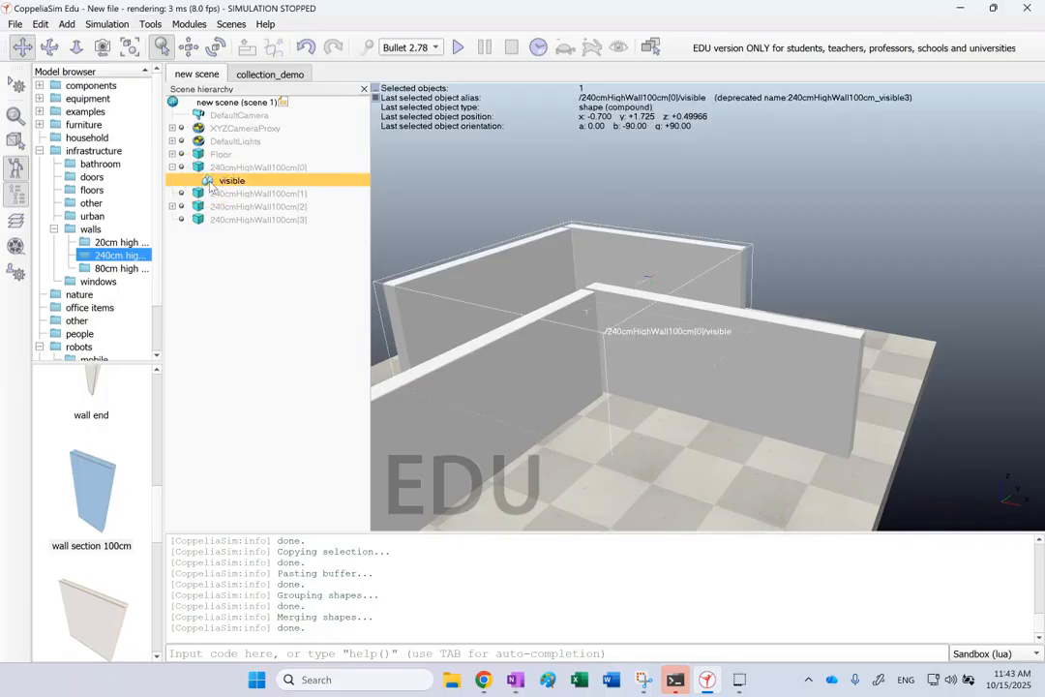
pyautogui.doubleClick(210, 182)
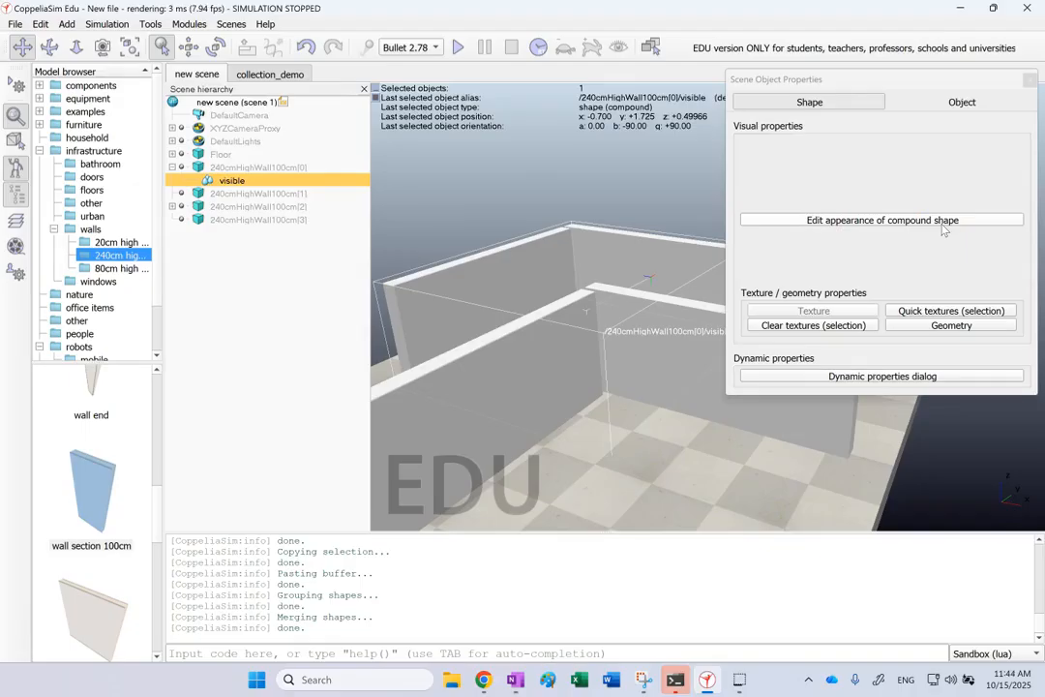
pyautogui.click(864, 220)
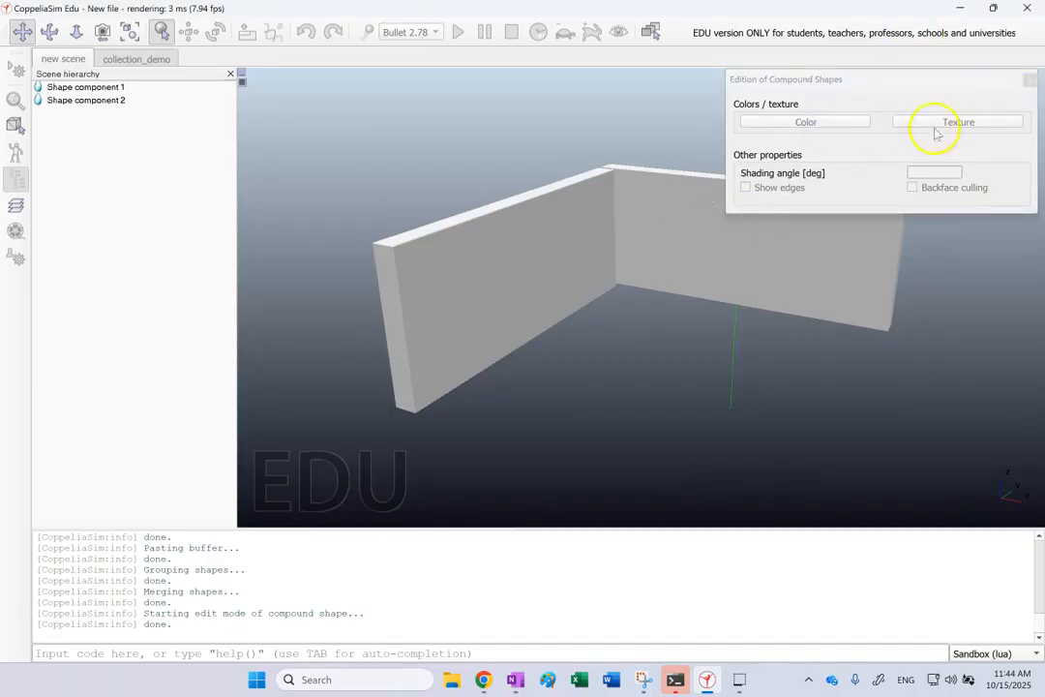
pyautogui.click(1031, 80)
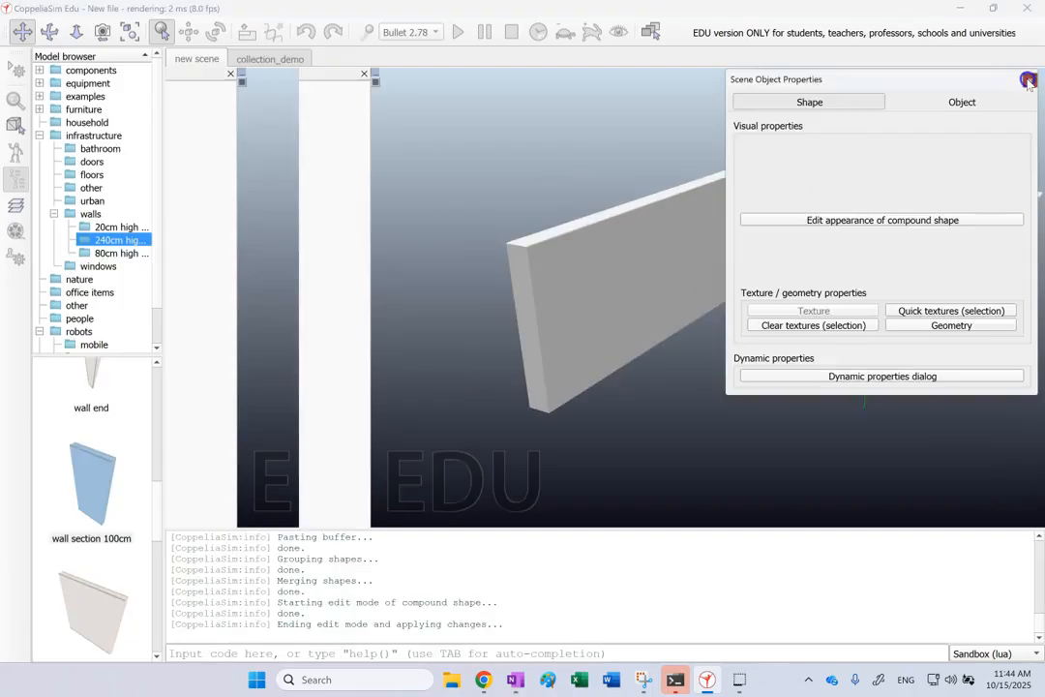
# - Expand 240cmHighWall100cm[2] in the hierarchy and ungroup the compound shape of 240cmHighWall100cm[0]
pyautogui.click(510, 180)
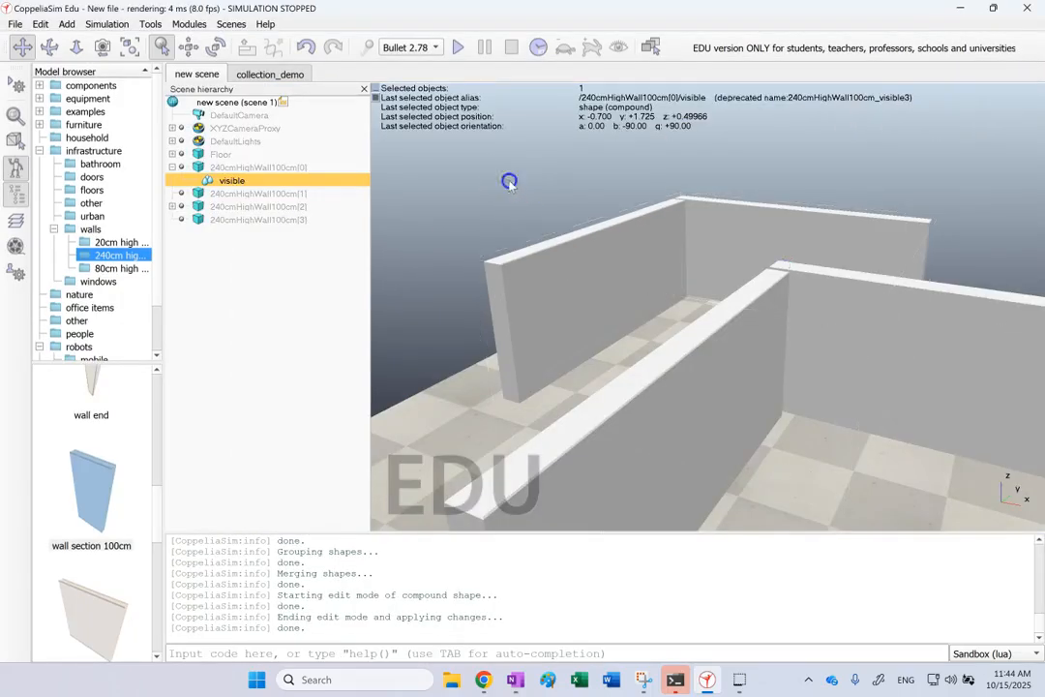
pyautogui.click(172, 206)
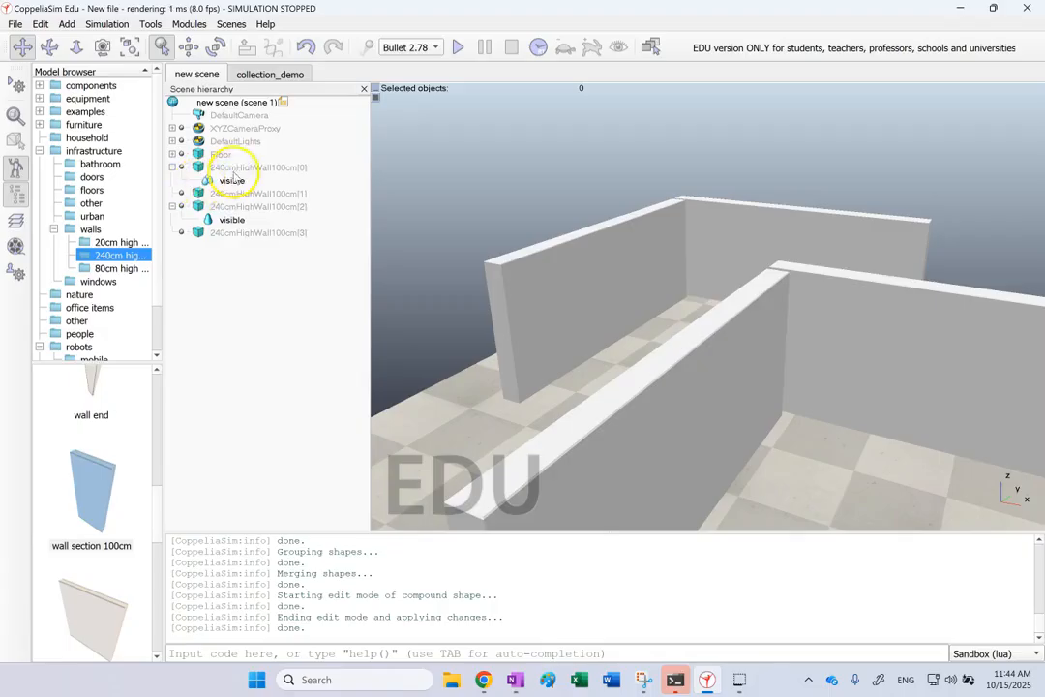
pyautogui.click(233, 169)
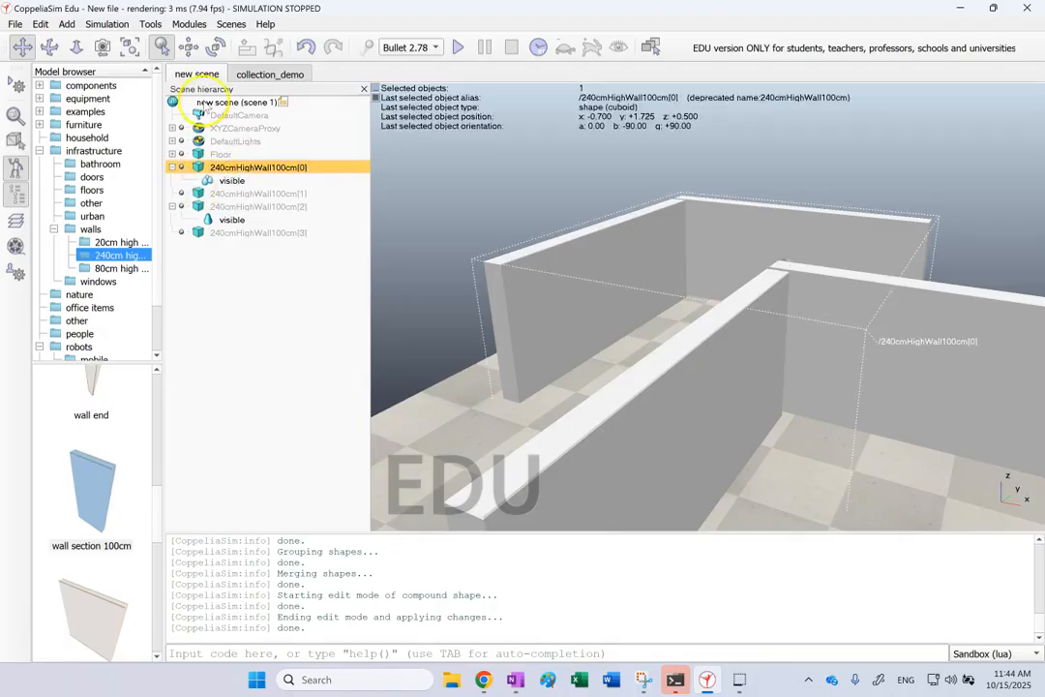
pyautogui.click(41, 23)
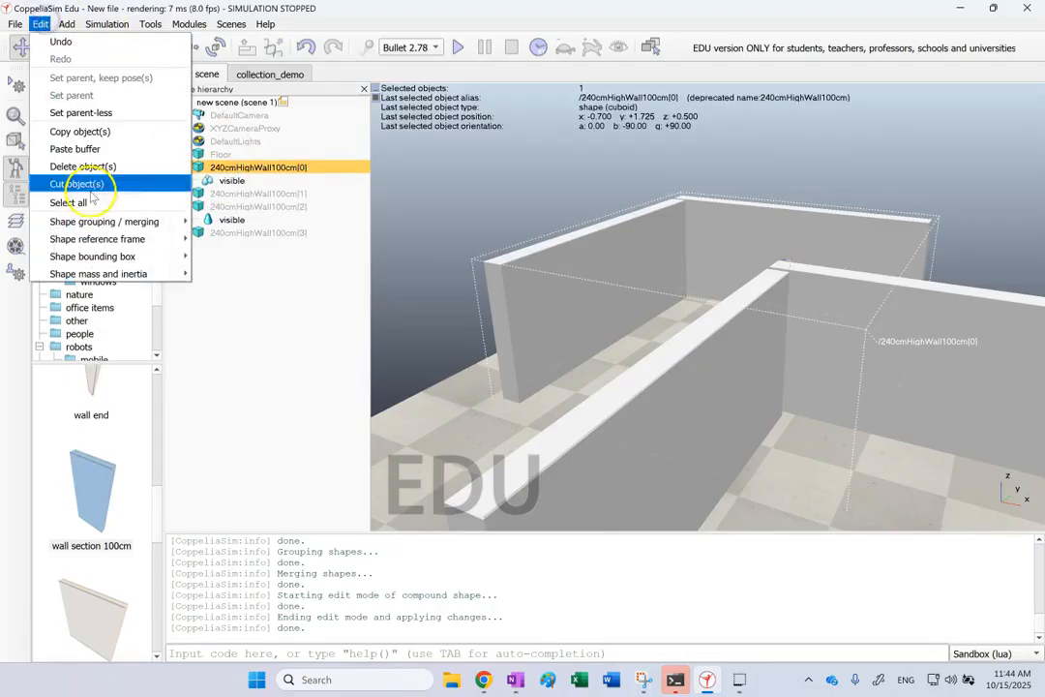
pyautogui.moveTo(126, 220)
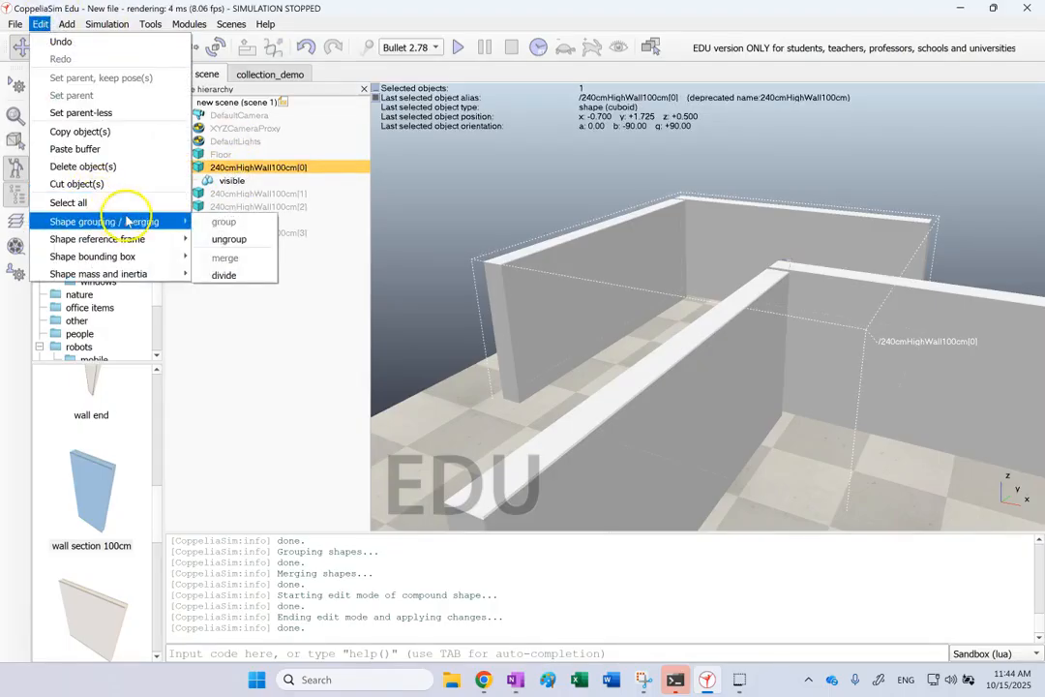
pyautogui.click(230, 239)
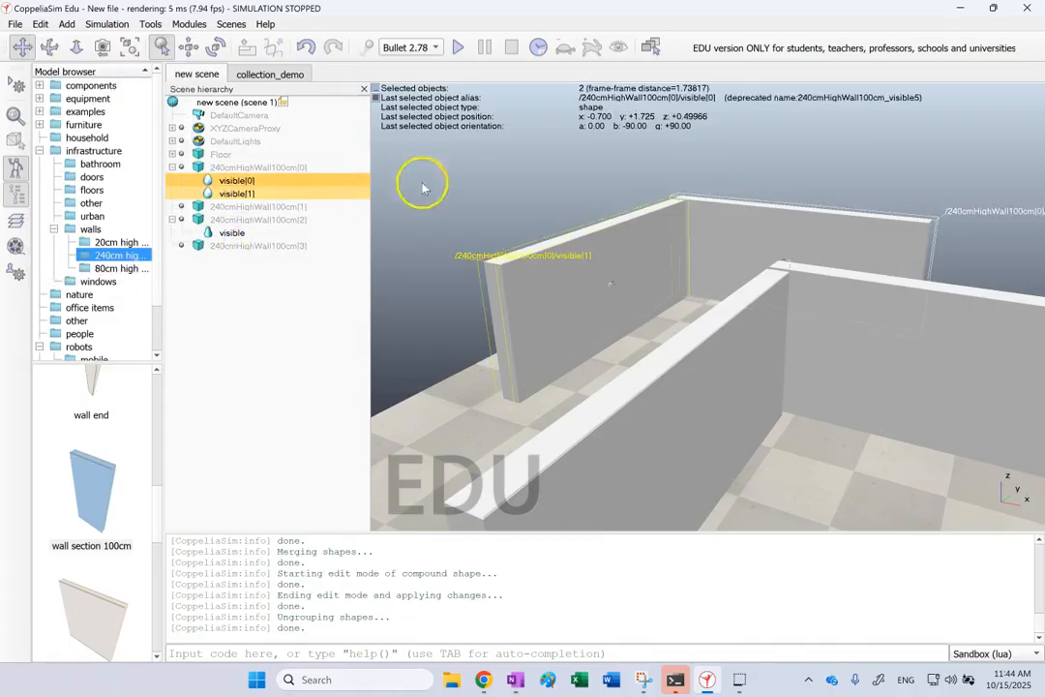
# - Select each of the two visible shapes under 240cmHighWall100cm[0] in turn to inspect them separately
pyautogui.click(470, 160)
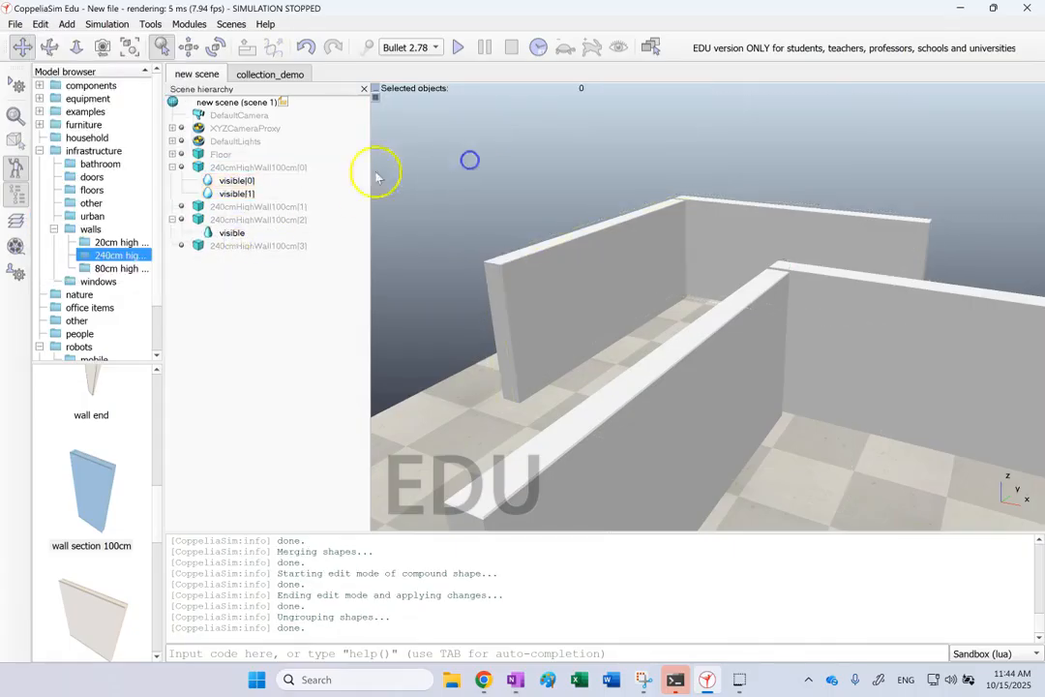
pyautogui.click(234, 181)
pyautogui.click(234, 193)
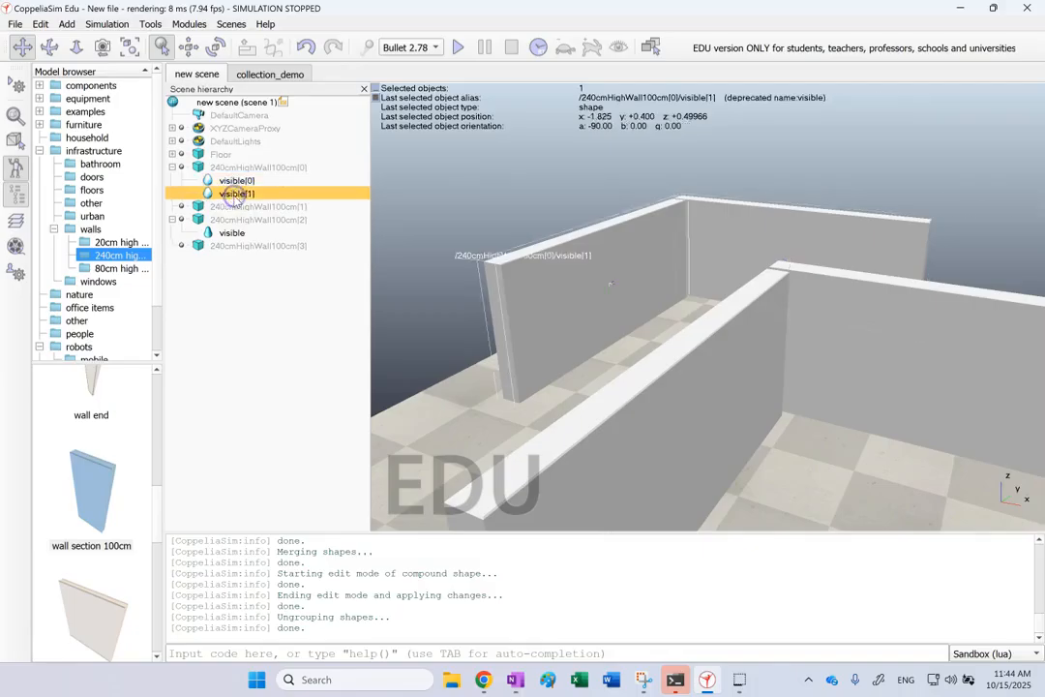
# - Check which grouping and merging operations are offered for 240cmHighWall100cm[2], apply none, and deselect it
pyautogui.click(236, 220)
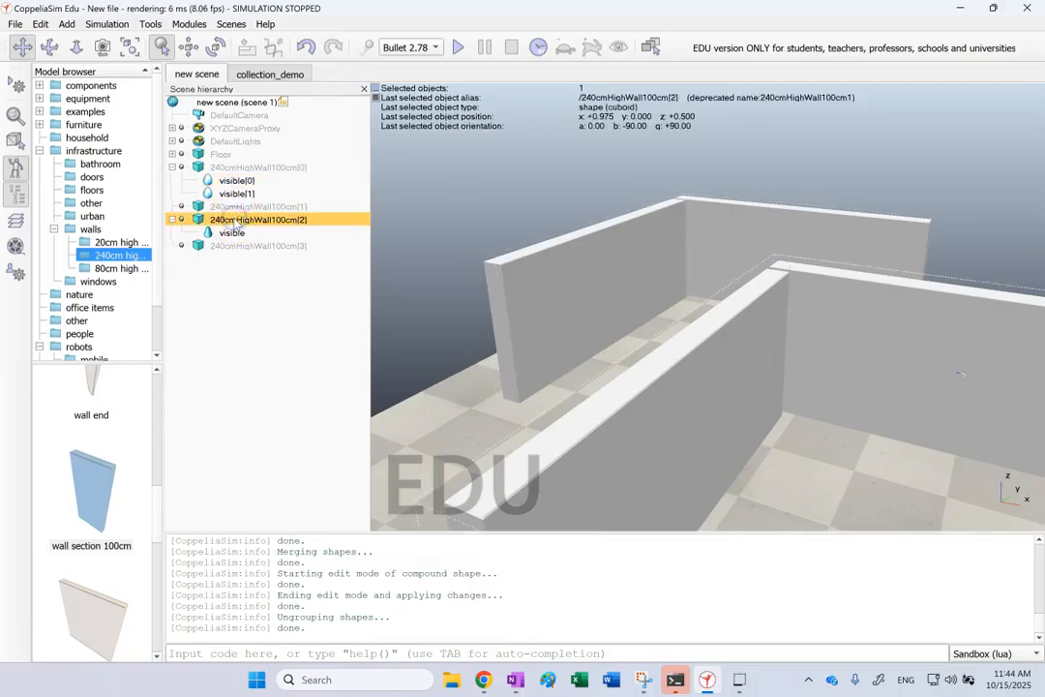
pyautogui.click(66, 24)
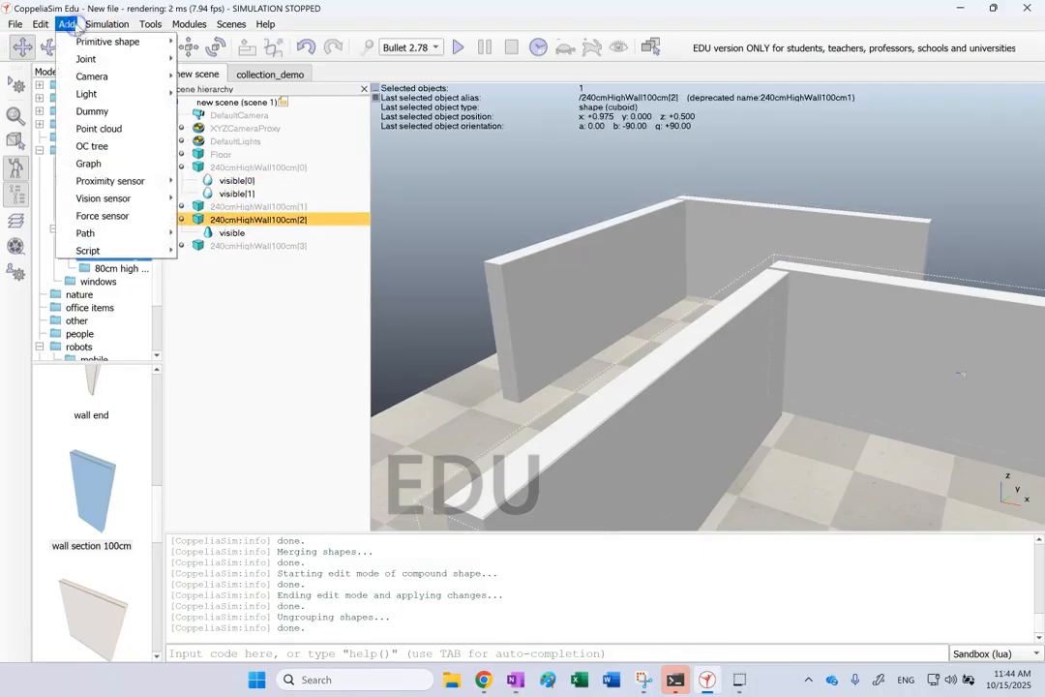
pyautogui.moveTo(41, 23)
pyautogui.moveTo(107, 222)
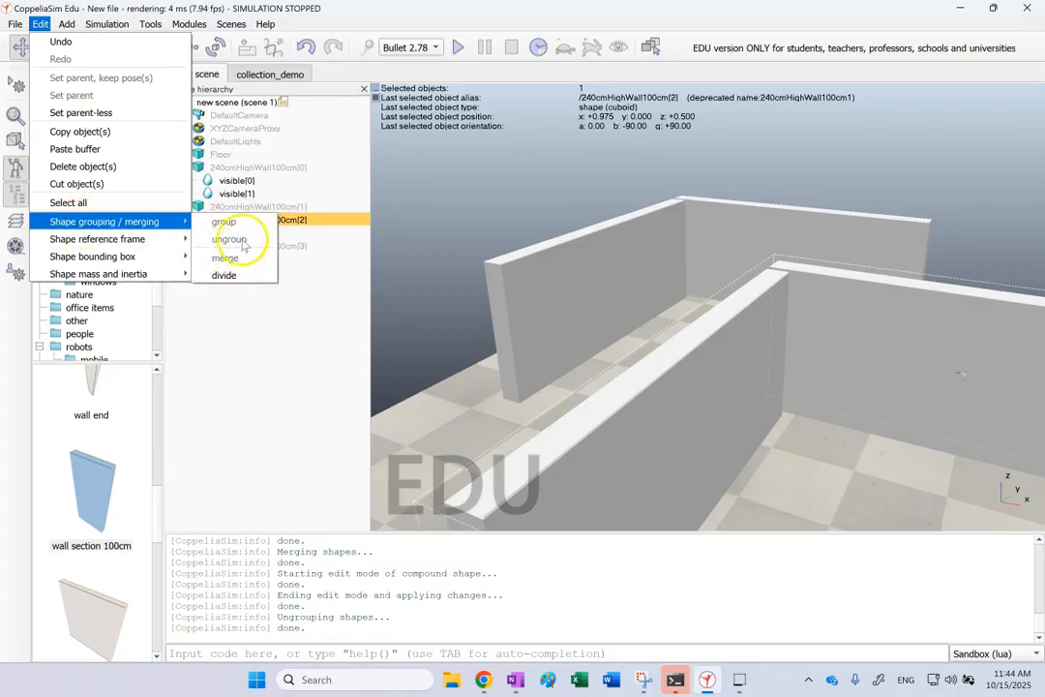
pyautogui.click(402, 183)
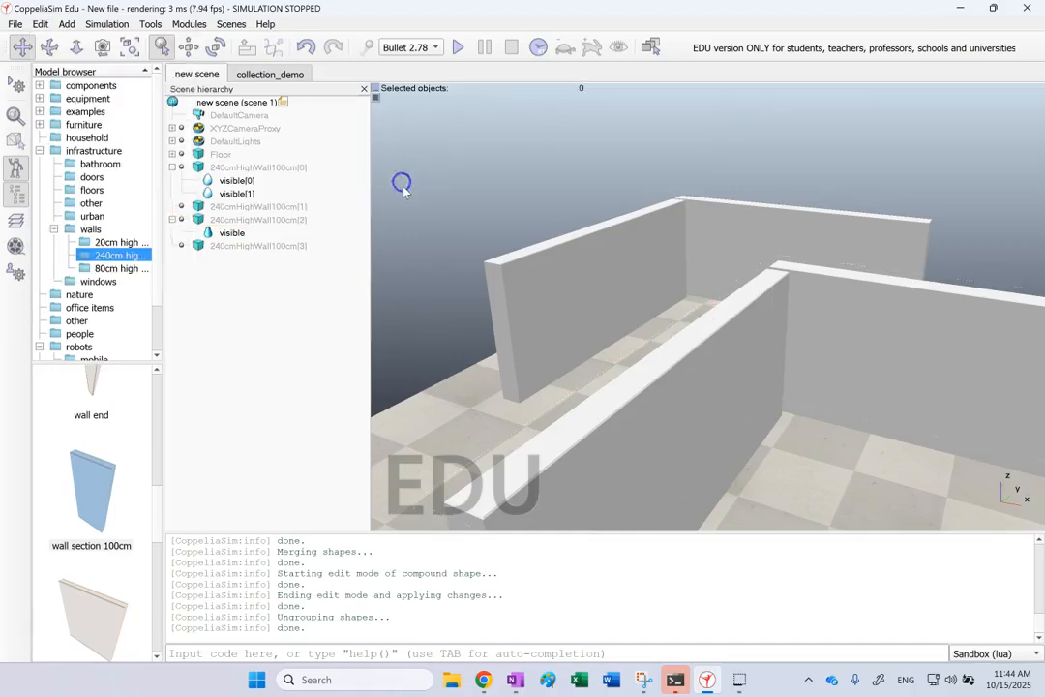
pyautogui.scroll(-5, 425, 197)
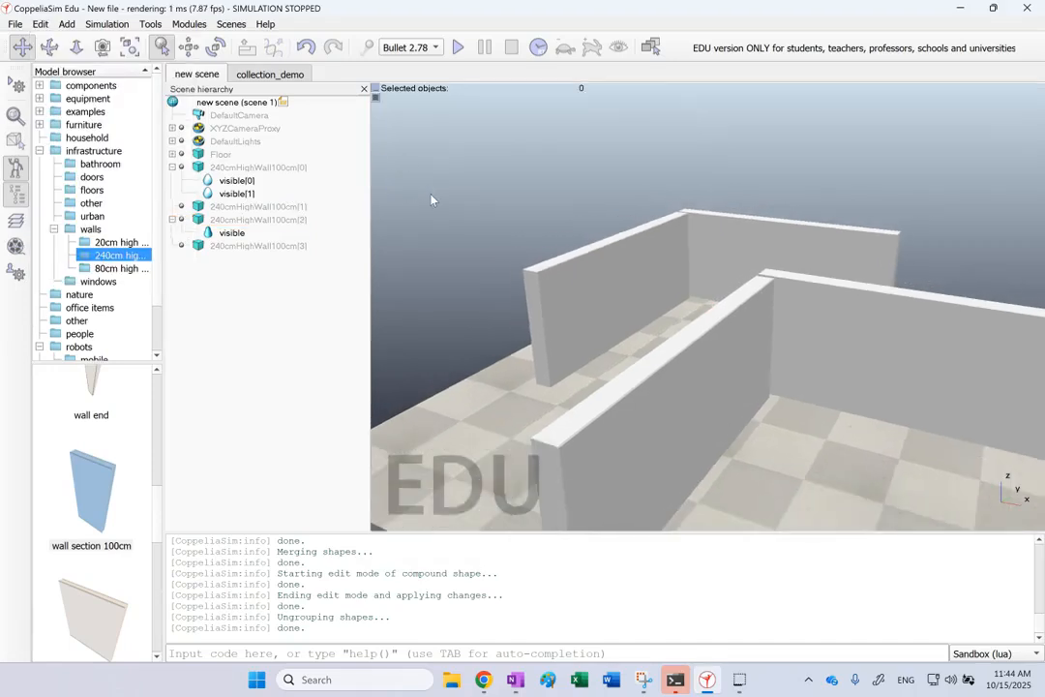
# - Switch to the collection_demo scene and select the walls, the sofa, the door and the PioneerP3DX robot in turn
pyautogui.click(283, 73)
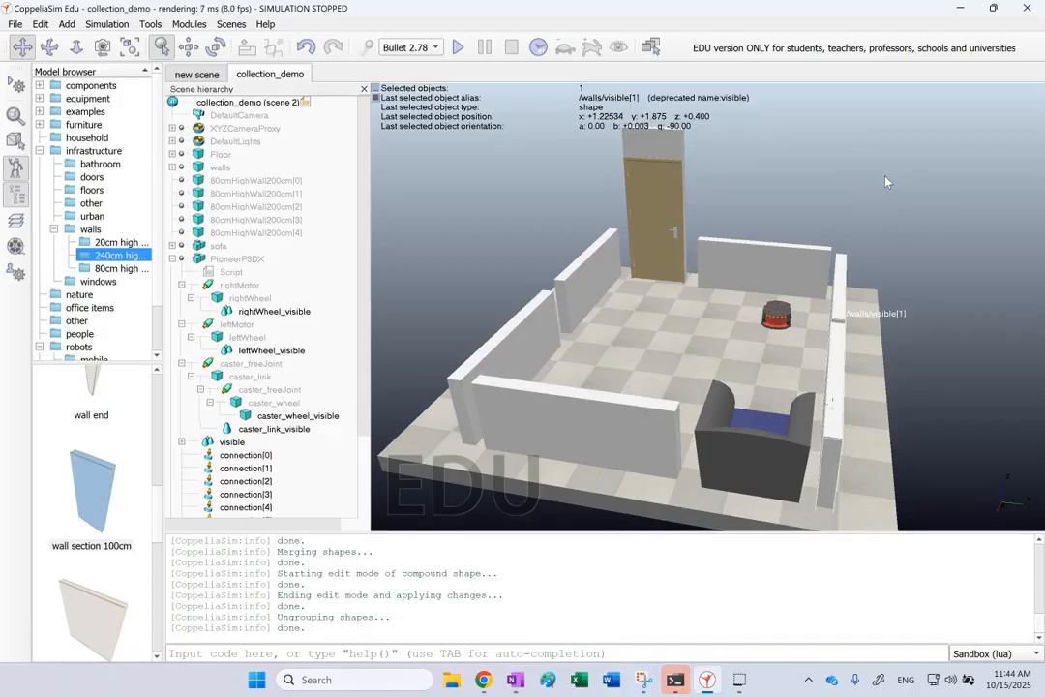
pyautogui.click(814, 164)
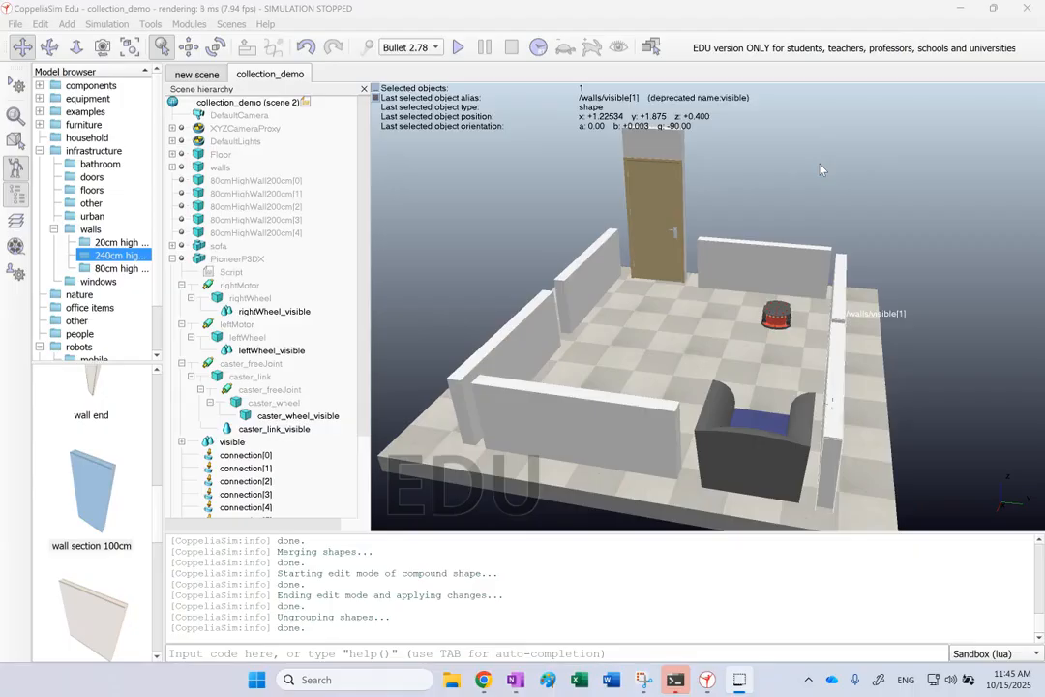
pyautogui.click(604, 287)
pyautogui.click(795, 263)
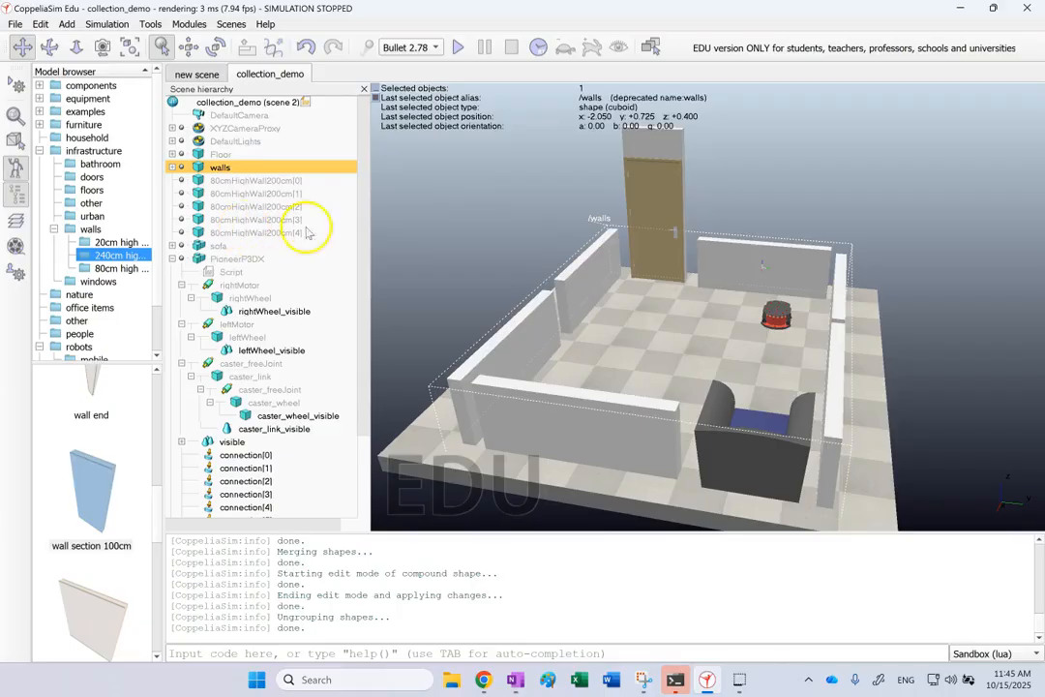
pyautogui.click(434, 215)
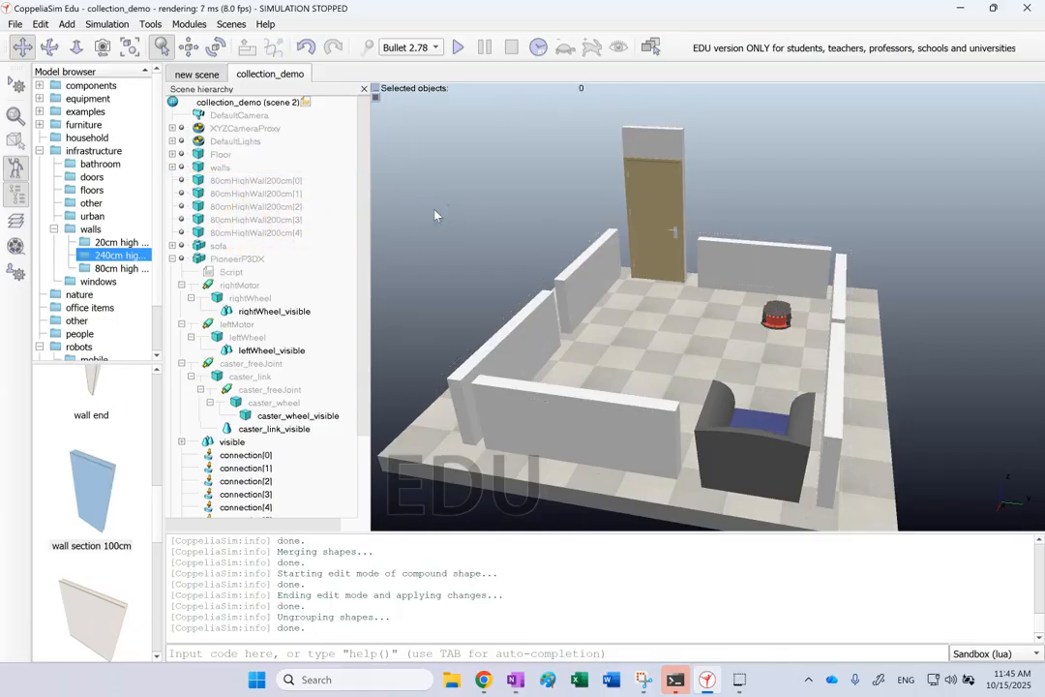
pyautogui.click(732, 450)
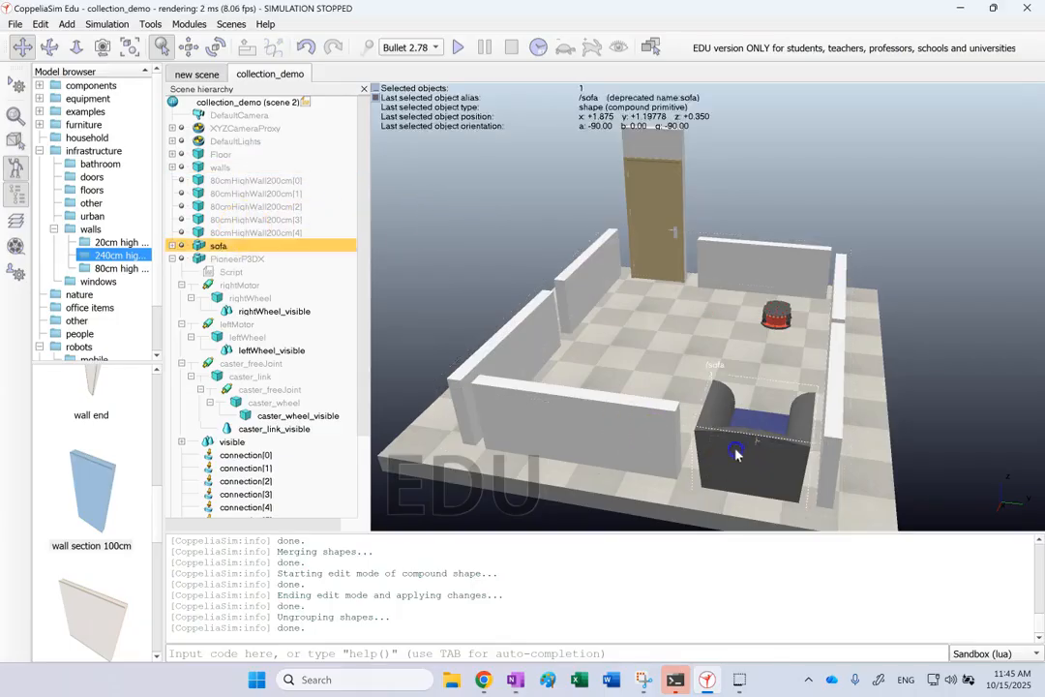
pyautogui.click(634, 184)
pyautogui.click(951, 196)
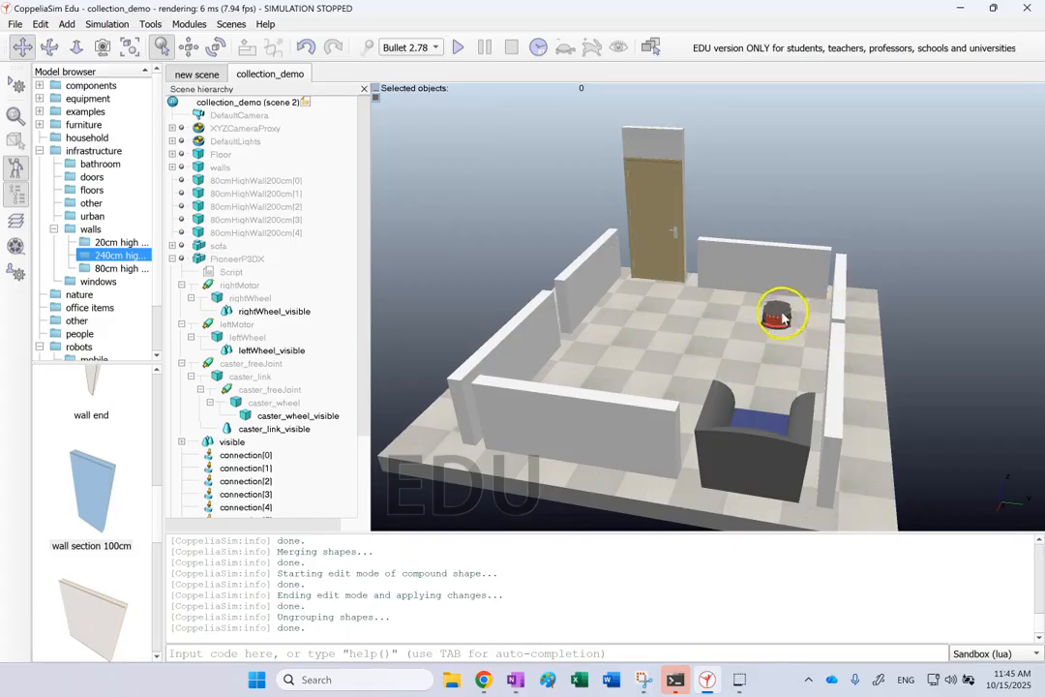
pyautogui.click(781, 316)
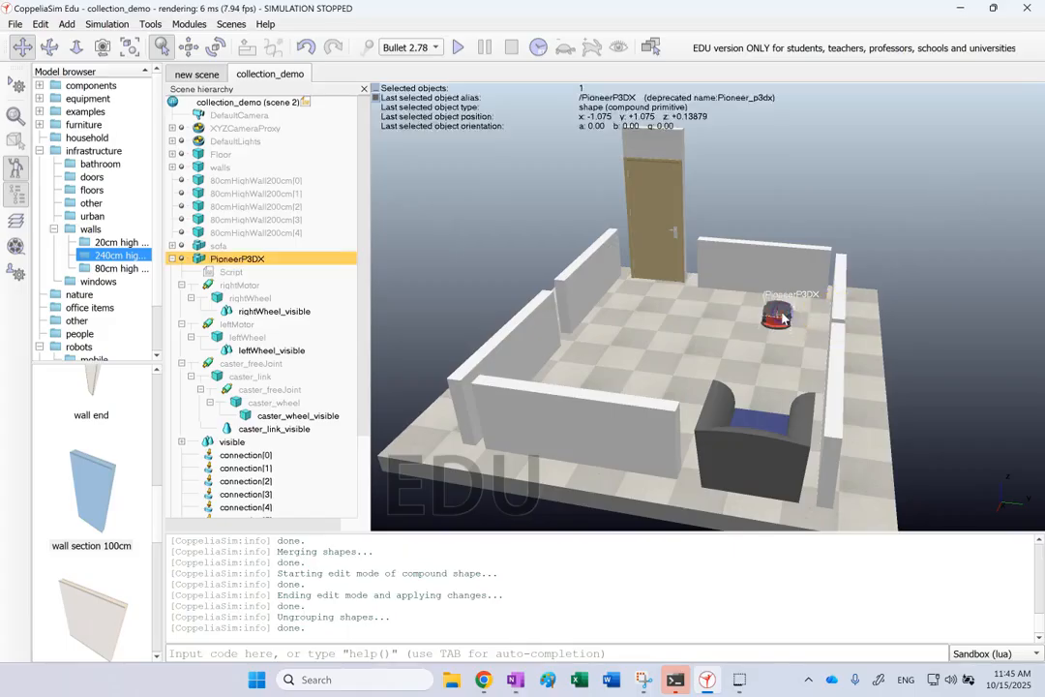
# - Open the PioneerP3DX script, highlight the vLeft and vRight assignments in sysCall_actuation, and close the script and properties windows
pyautogui.doubleClick(210, 273)
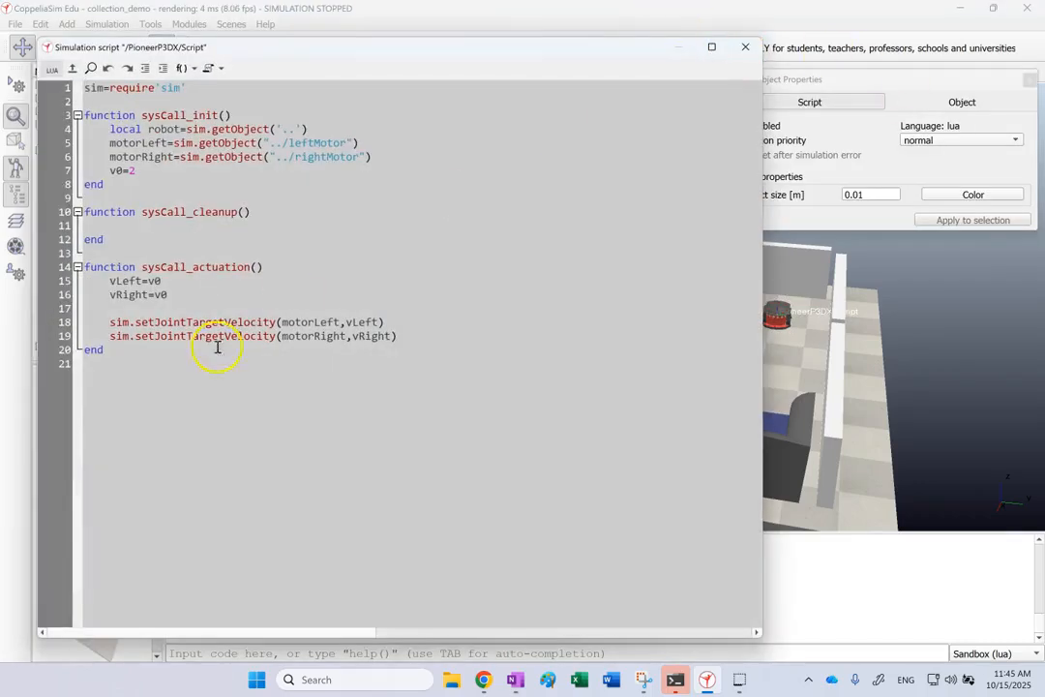
pyautogui.moveTo(181, 299); pyautogui.dragTo(70, 278)
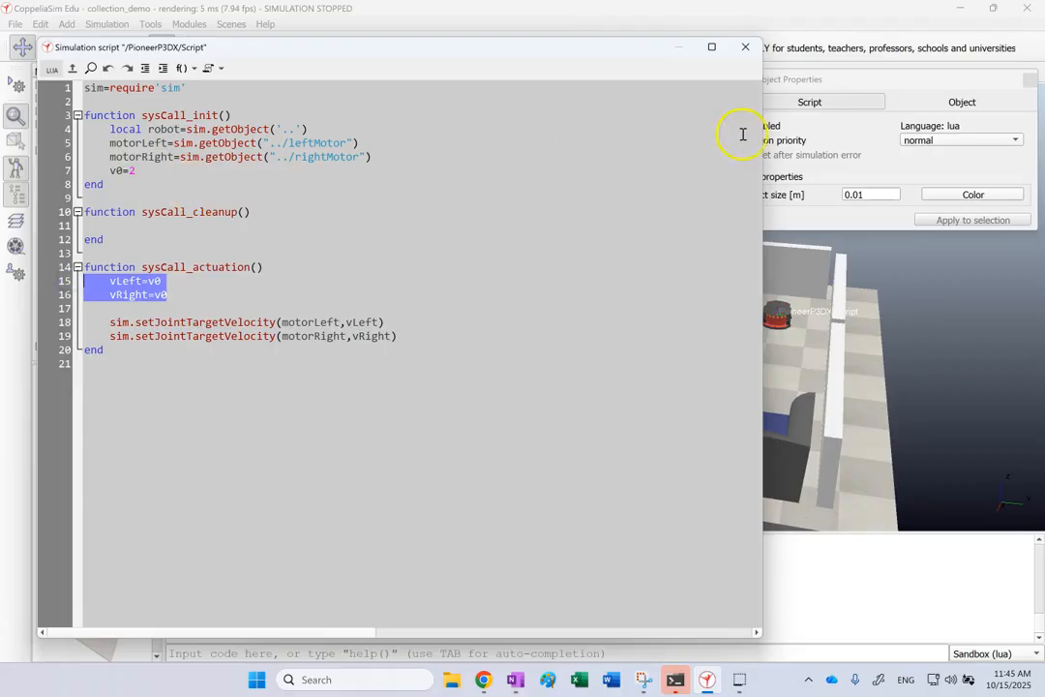
pyautogui.click(745, 46)
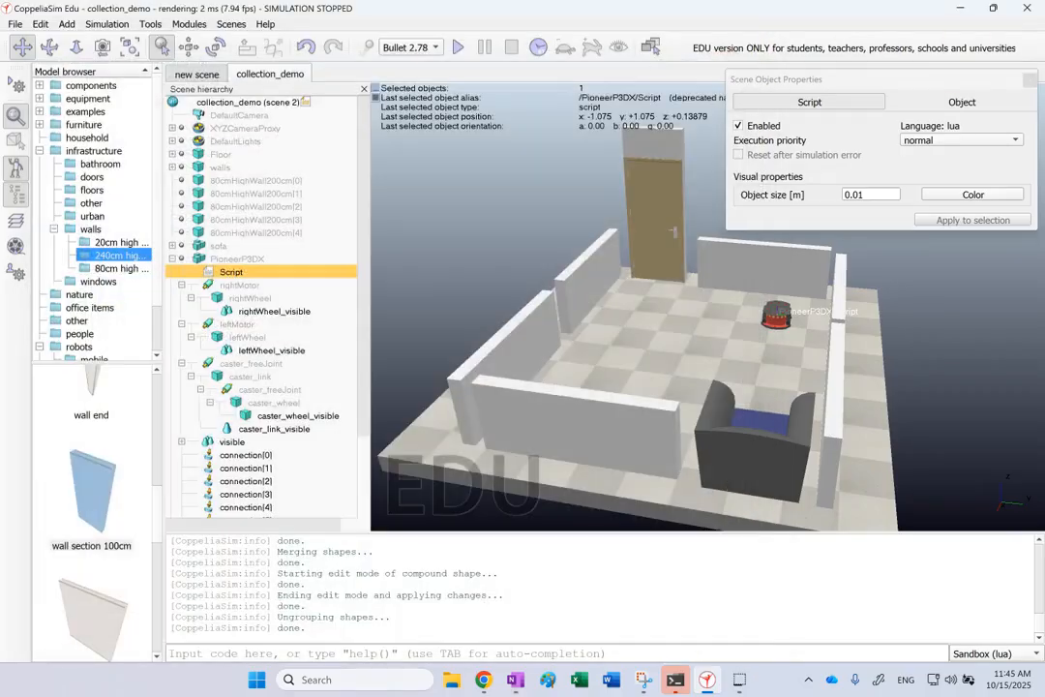
pyautogui.click(1028, 80)
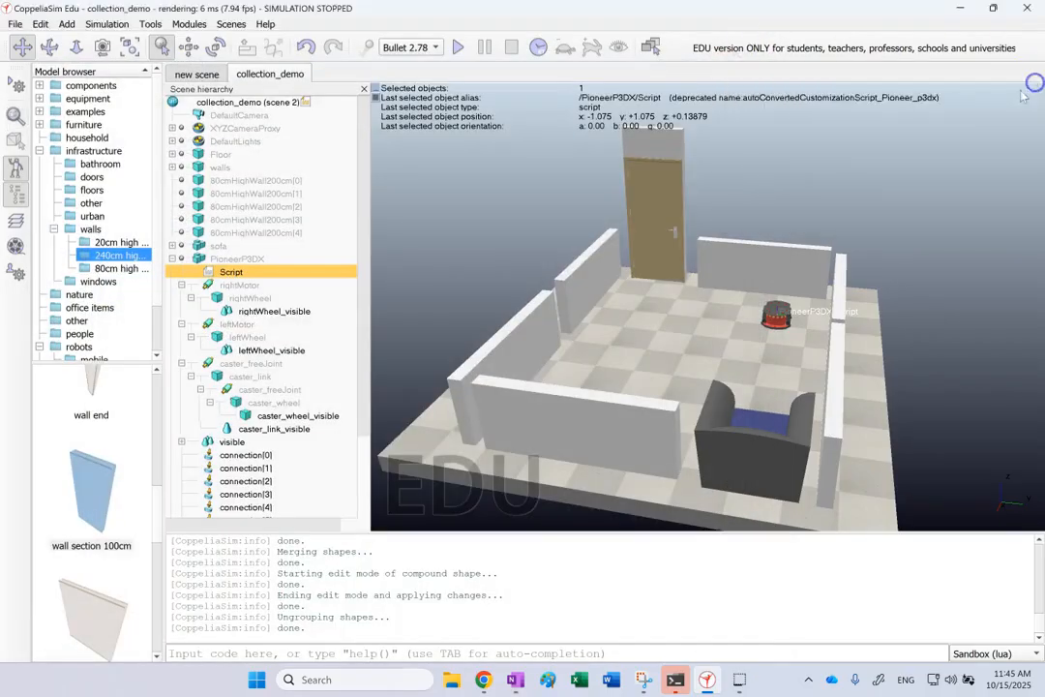
# - Run the simulation with the PioneerP3DX tree collapsed, highlight the collision check messages in the log, and suspend the simulation
pyautogui.click(171, 260)
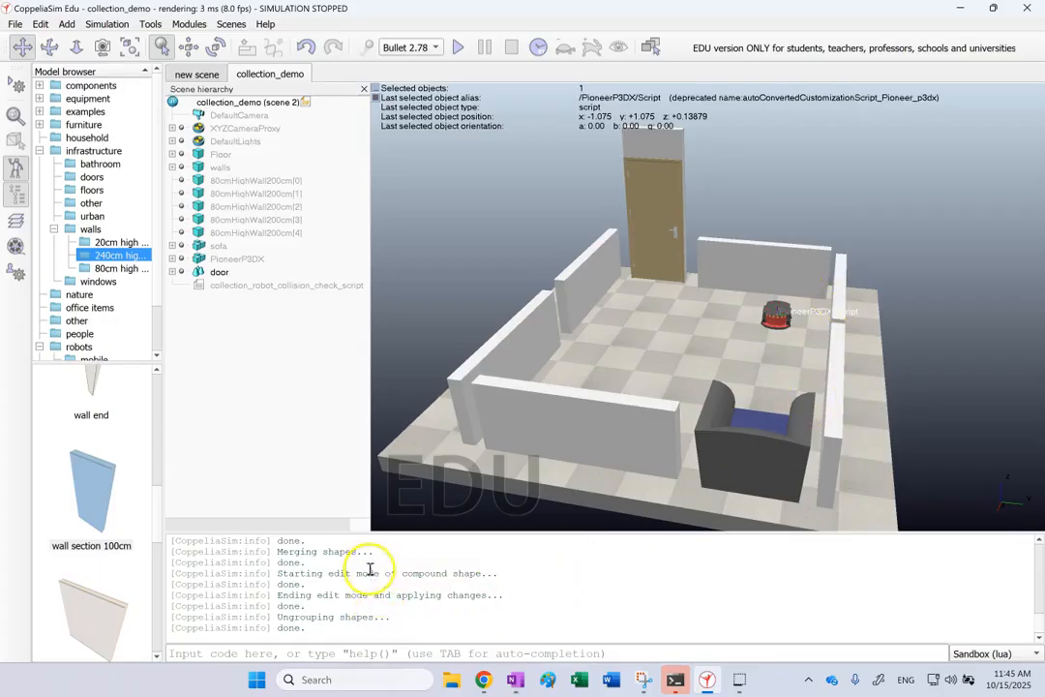
pyautogui.click(459, 46)
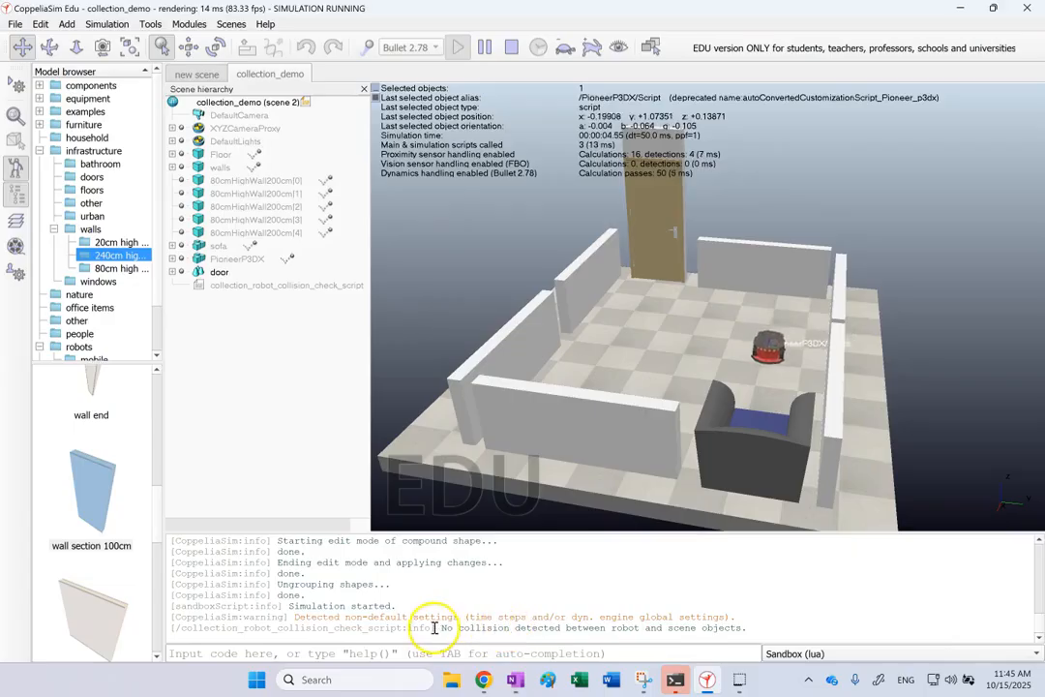
pyautogui.moveTo(438, 627); pyautogui.dragTo(775, 628)
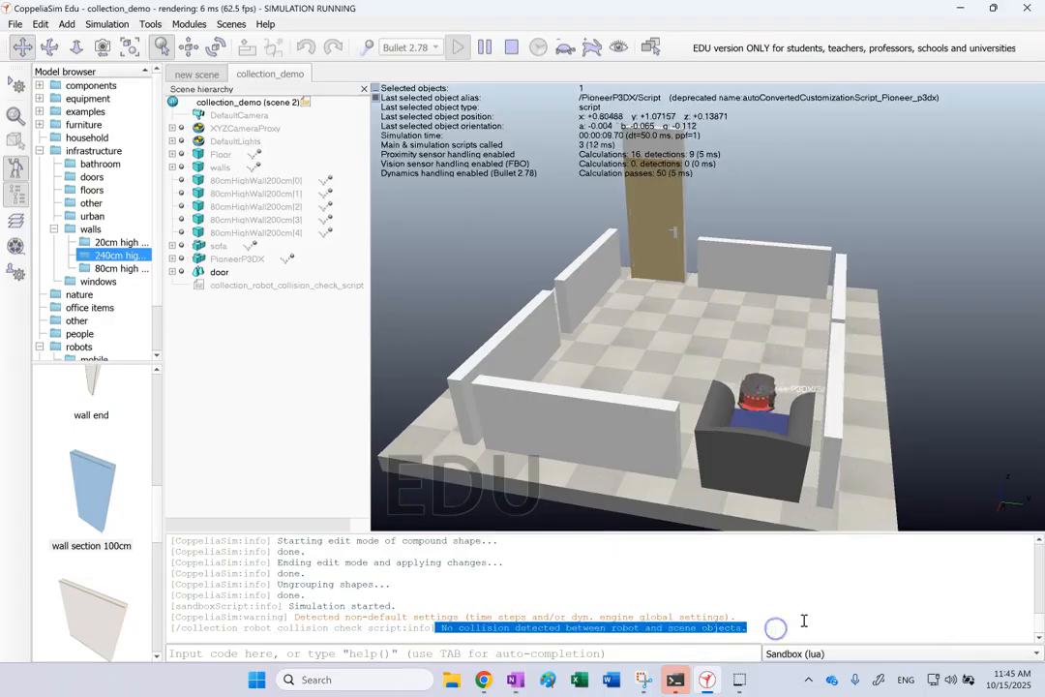
pyautogui.moveTo(441, 618); pyautogui.dragTo(730, 619)
pyautogui.click(625, 629)
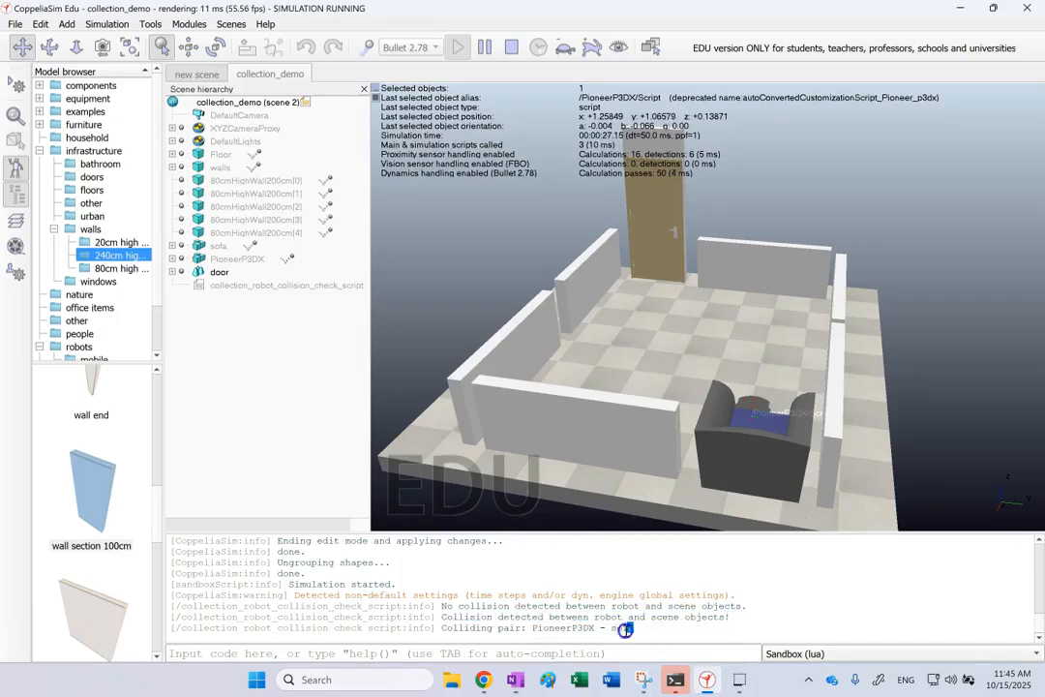
pyautogui.doubleClick(562, 630)
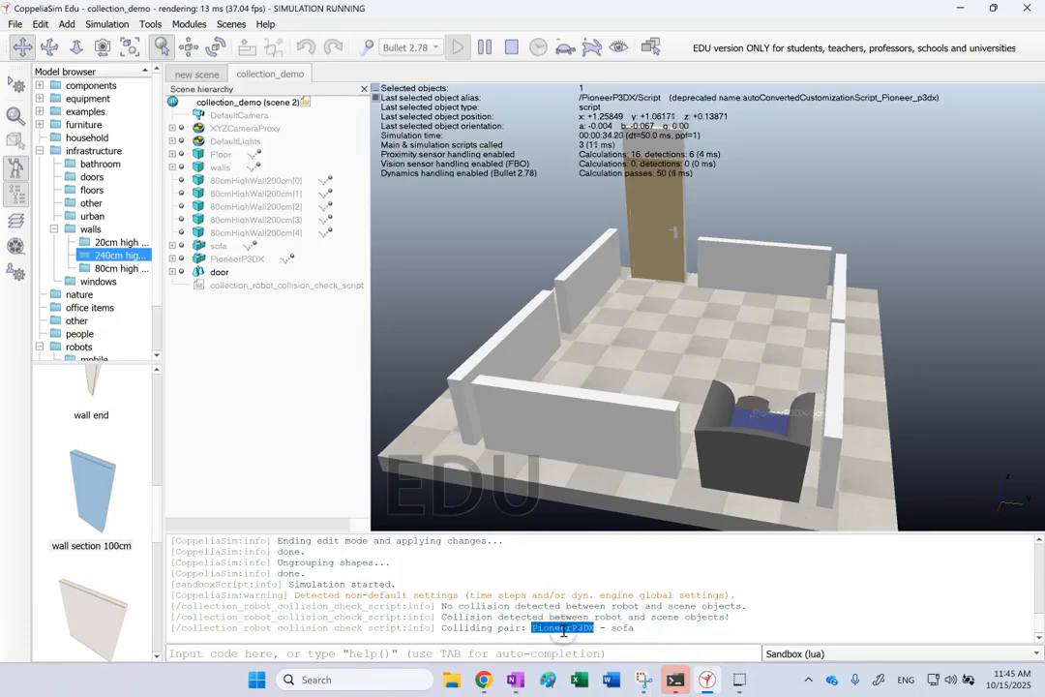
pyautogui.click(486, 47)
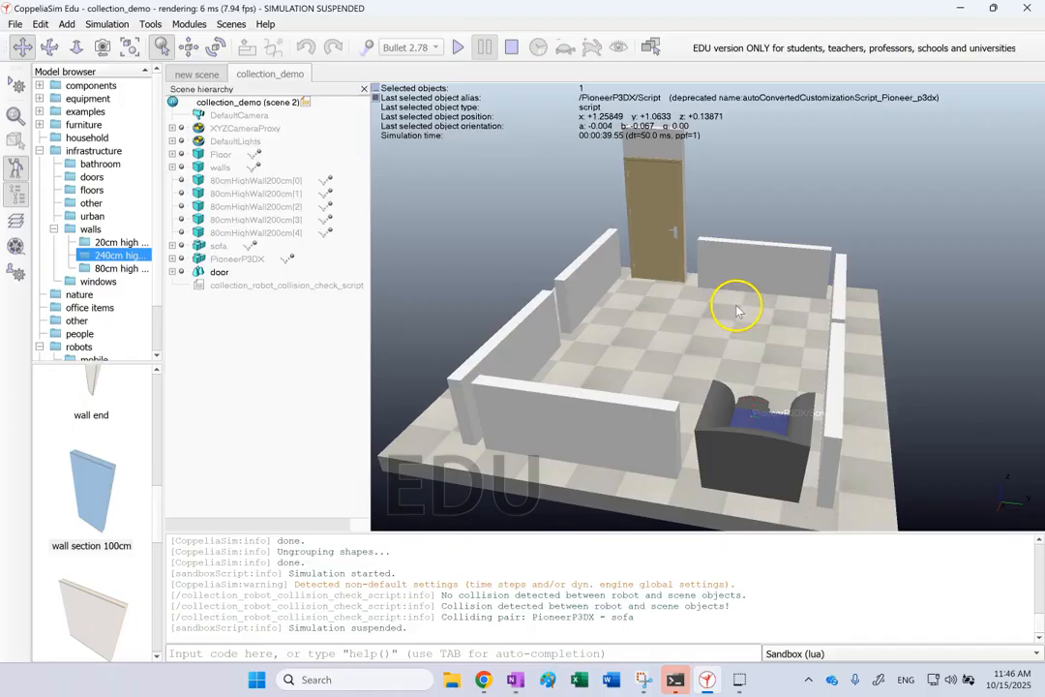
# - Select the door, the sofa together with the walls, and PioneerP3DX in the hierarchy to point out the objects in the collision check
pyautogui.click(217, 273)
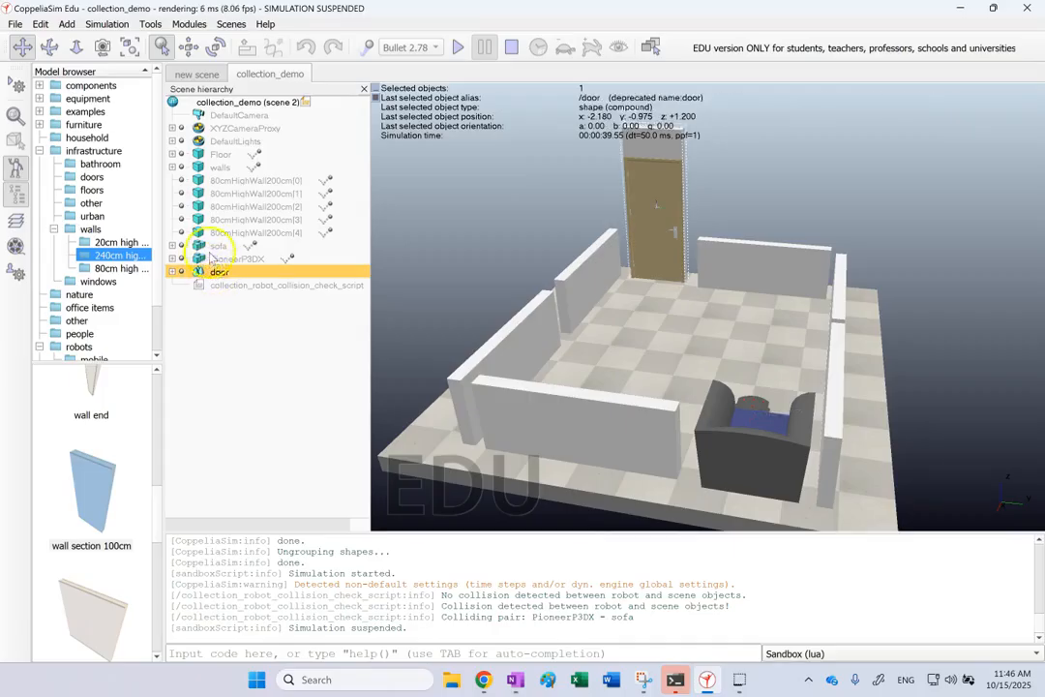
pyautogui.click(208, 246)
pyautogui.keyDown('ctrl'); pyautogui.click(201, 167); pyautogui.keyUp('ctrl')
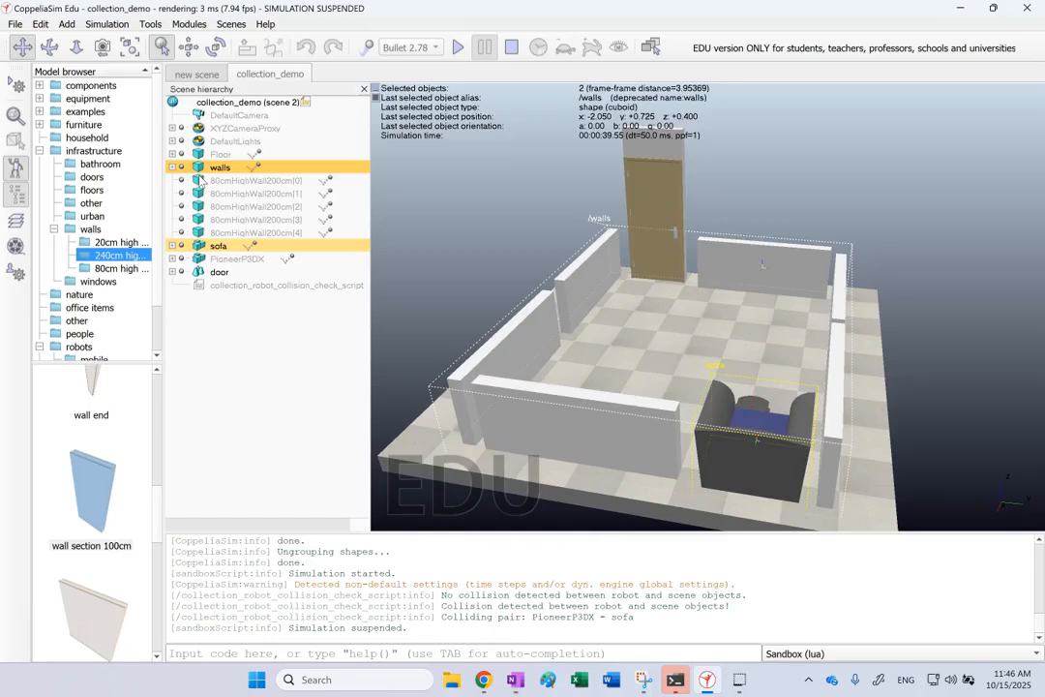
pyautogui.click(225, 258)
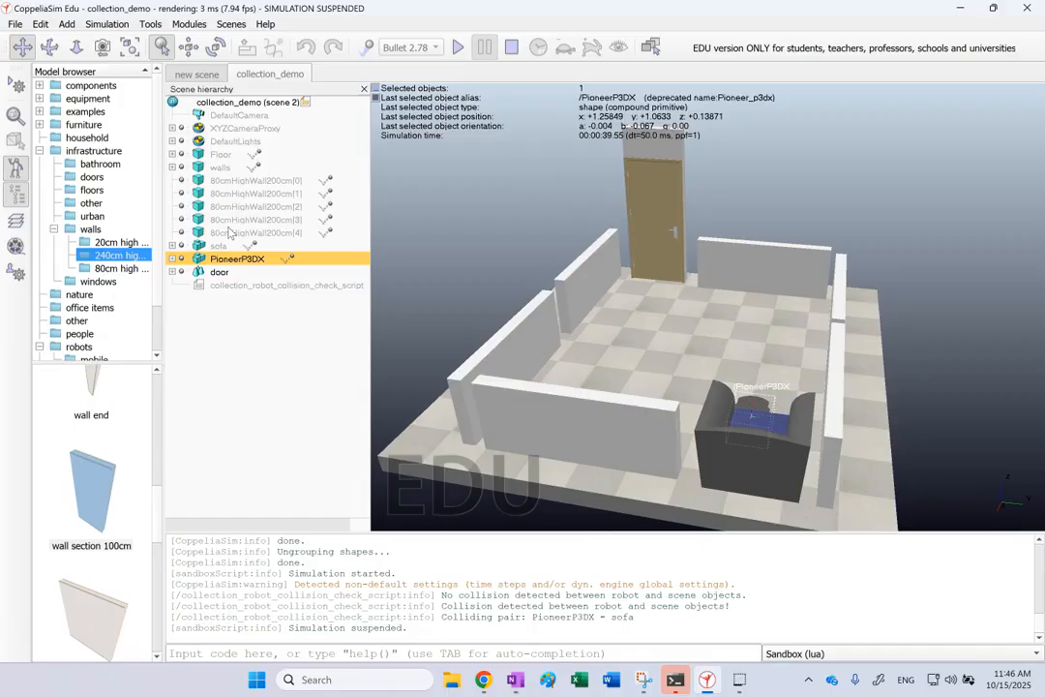
# - Open collection_robot_collision_check_script and look through its collection and collision-checking code
pyautogui.doubleClick(198, 284)
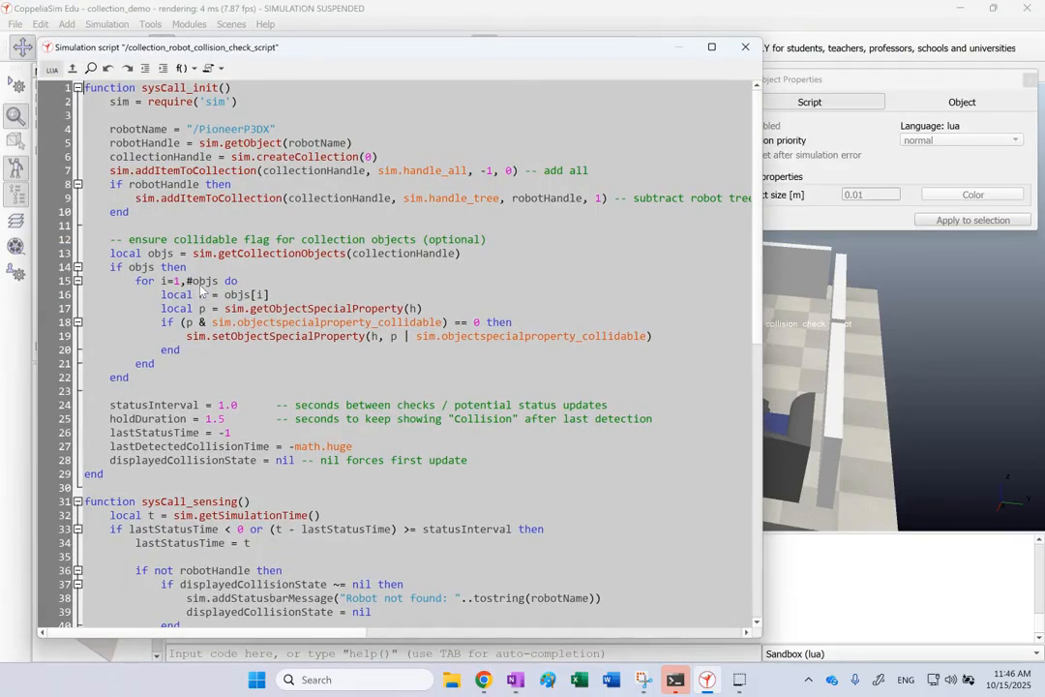
pyautogui.scroll(-14, 245, 296)
pyautogui.scroll(14, 245, 298)
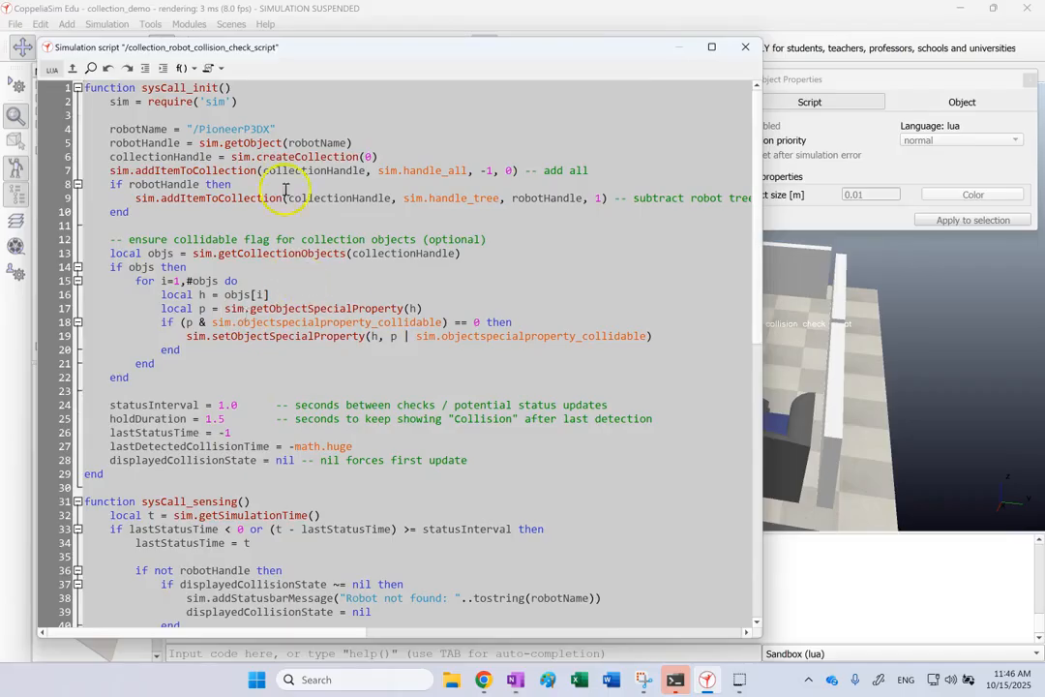
# - Highlight the robotName = "/PioneerP3DX" and robotHandle = sim.getObject(robotName) lines in sysCall_init
pyautogui.moveTo(285, 126); pyautogui.dragTo(87, 110)
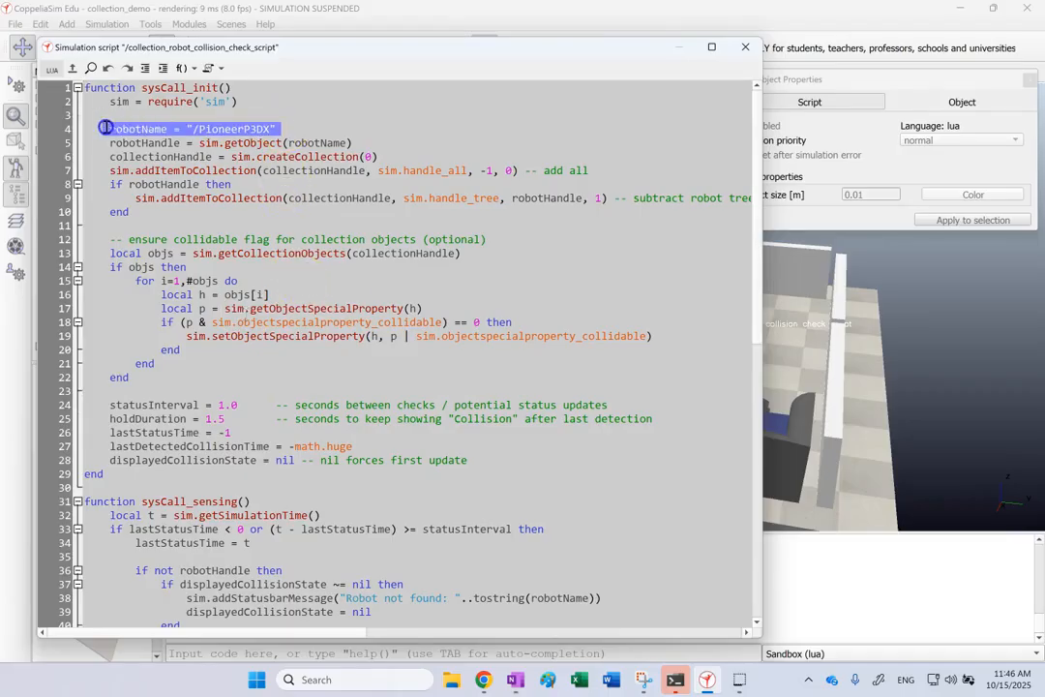
pyautogui.click(355, 109)
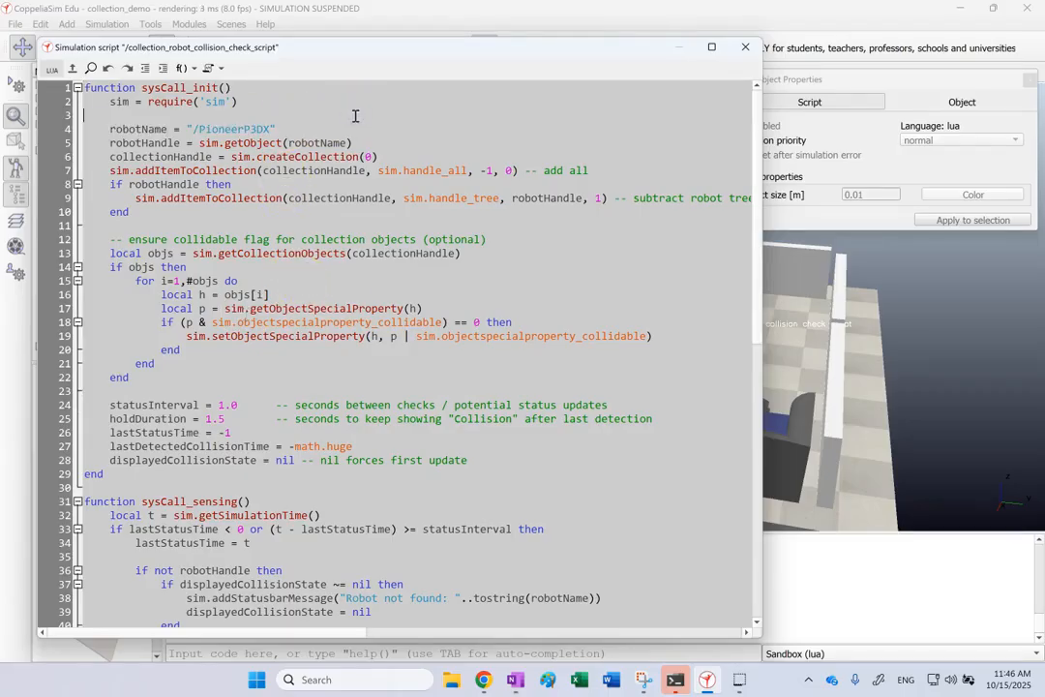
pyautogui.moveTo(380, 140); pyautogui.dragTo(88, 140)
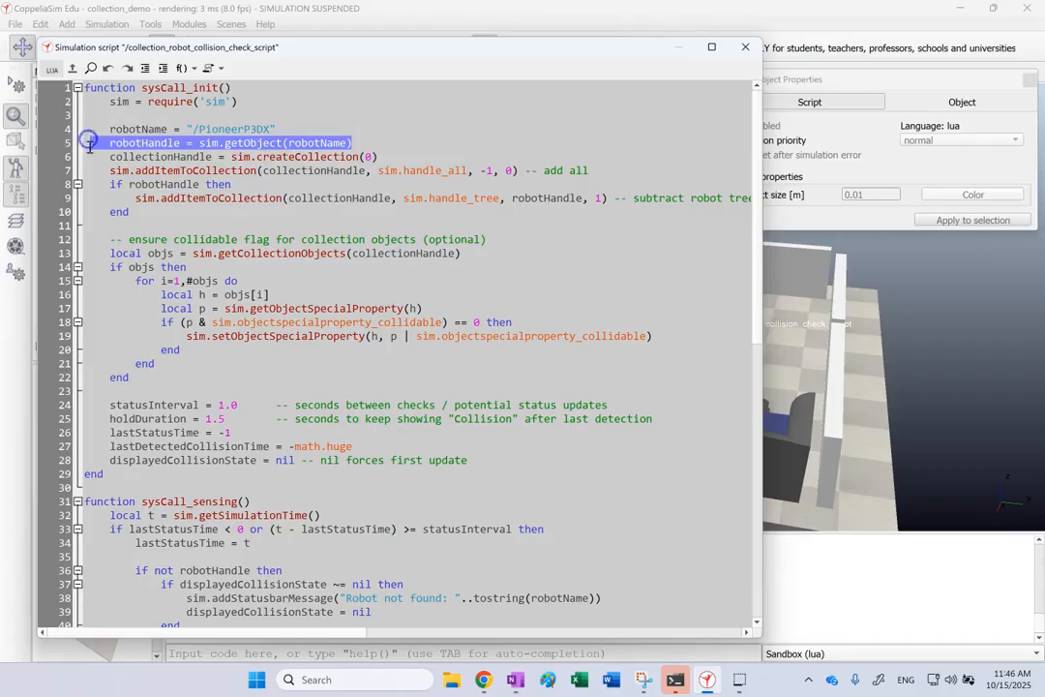
pyautogui.click(386, 93)
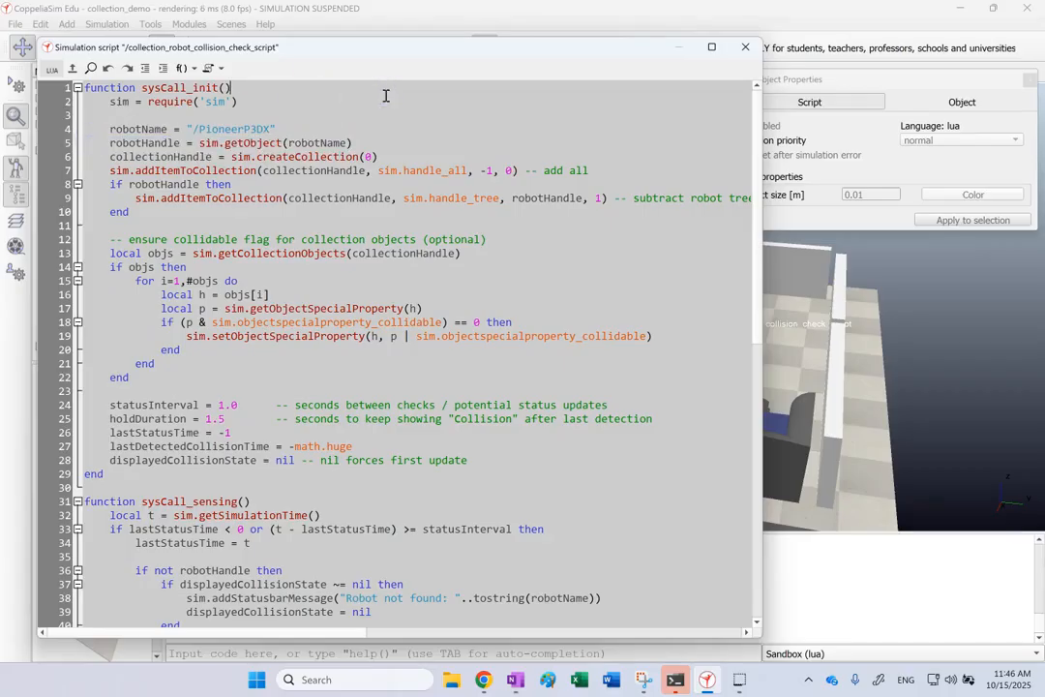
# - Highlight createCollection and the collectionHandle variable on line 6 to point out where the empty collection is made
pyautogui.doubleClick(300, 156)
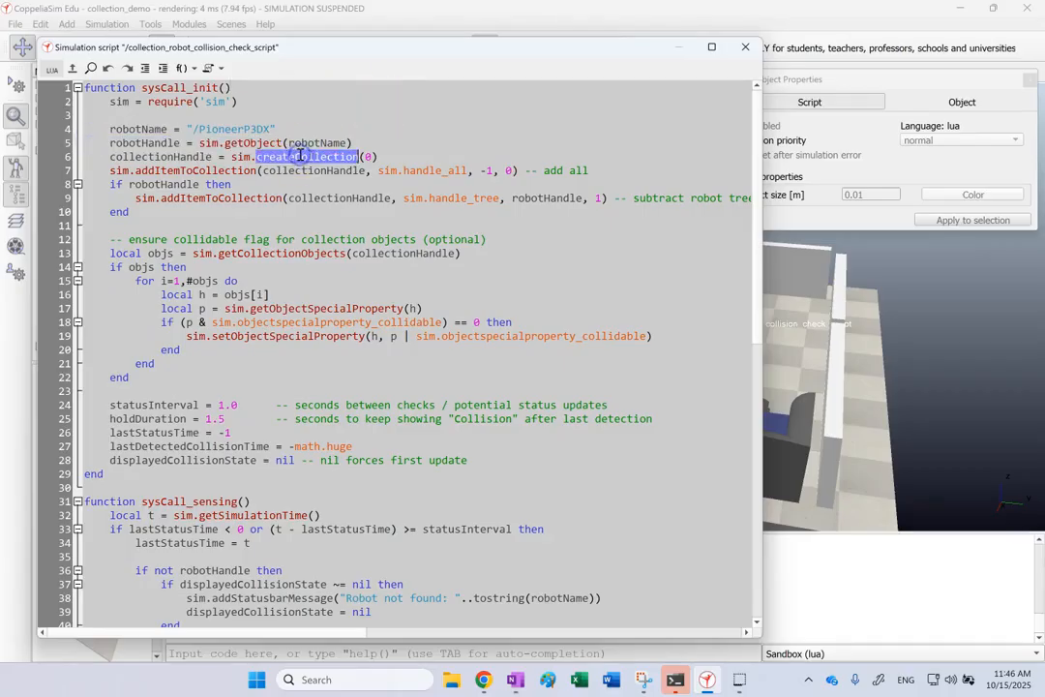
pyautogui.click(388, 155)
pyautogui.click(281, 158)
pyautogui.doubleClick(281, 158)
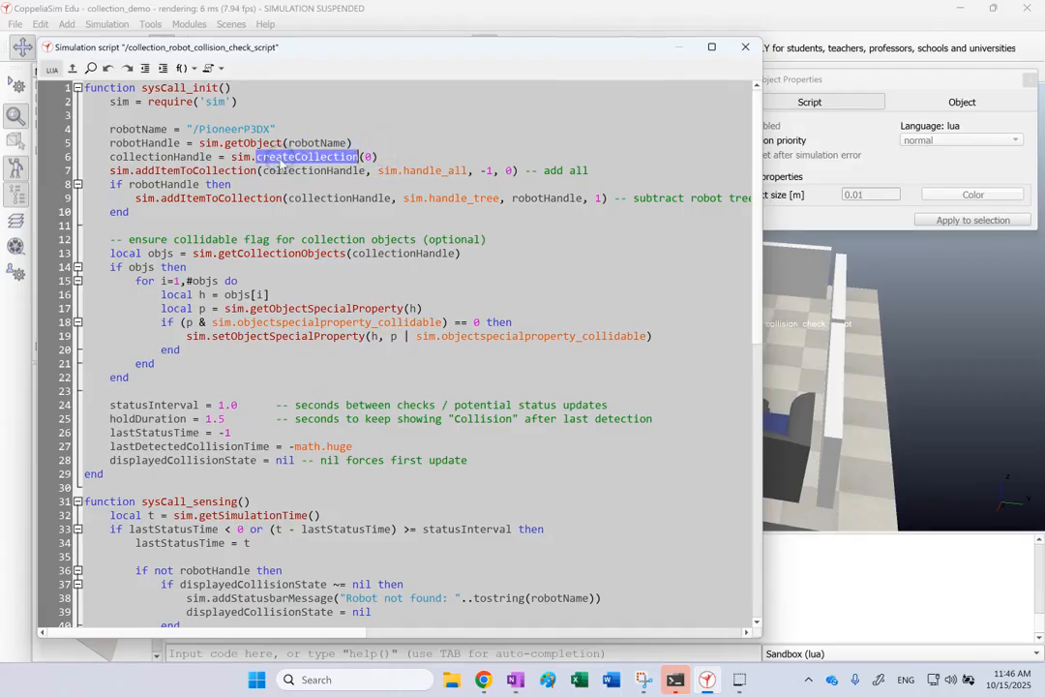
pyautogui.doubleClick(147, 157)
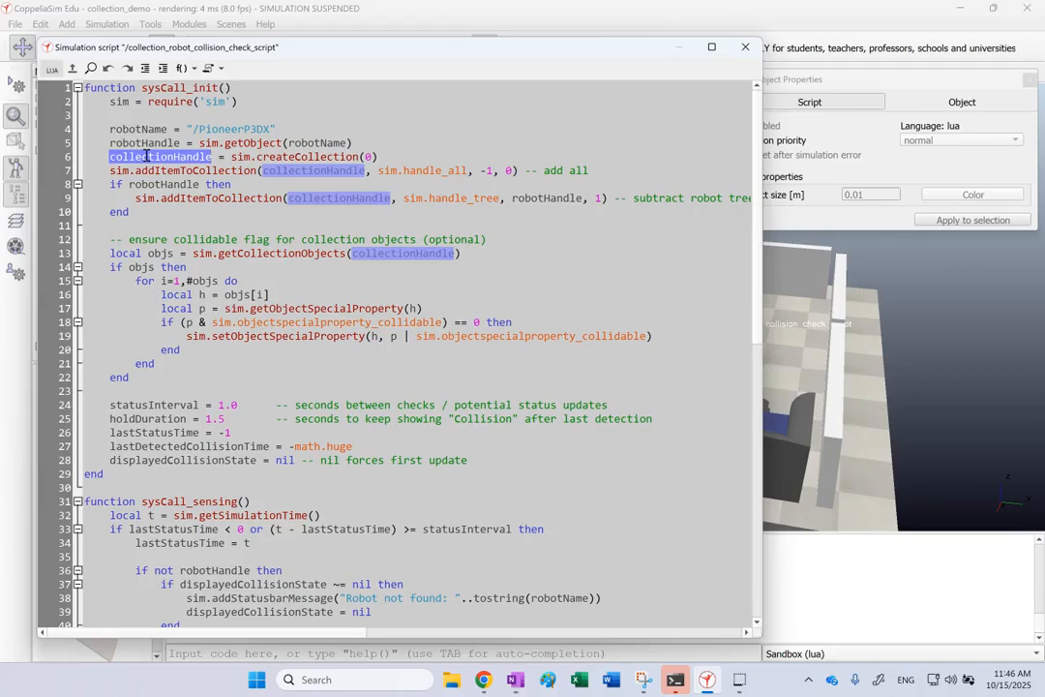
pyautogui.click(387, 145)
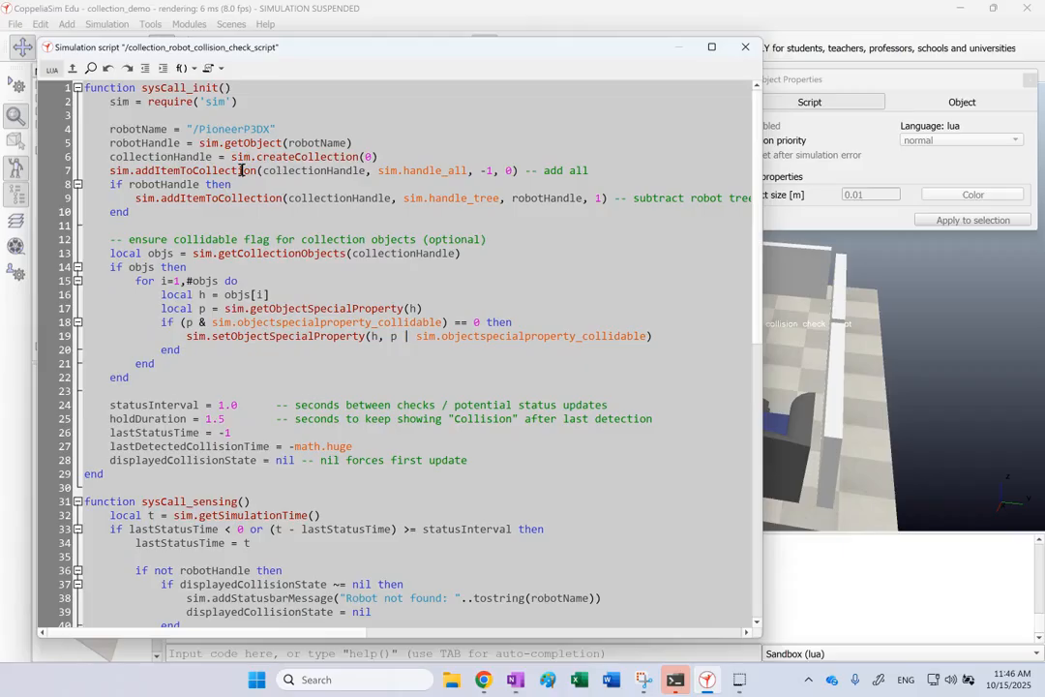
# - Point out the collectionHandle and sim.handle_all arguments of the "add all" addItemToCollection call on line 7
pyautogui.click(123, 175)
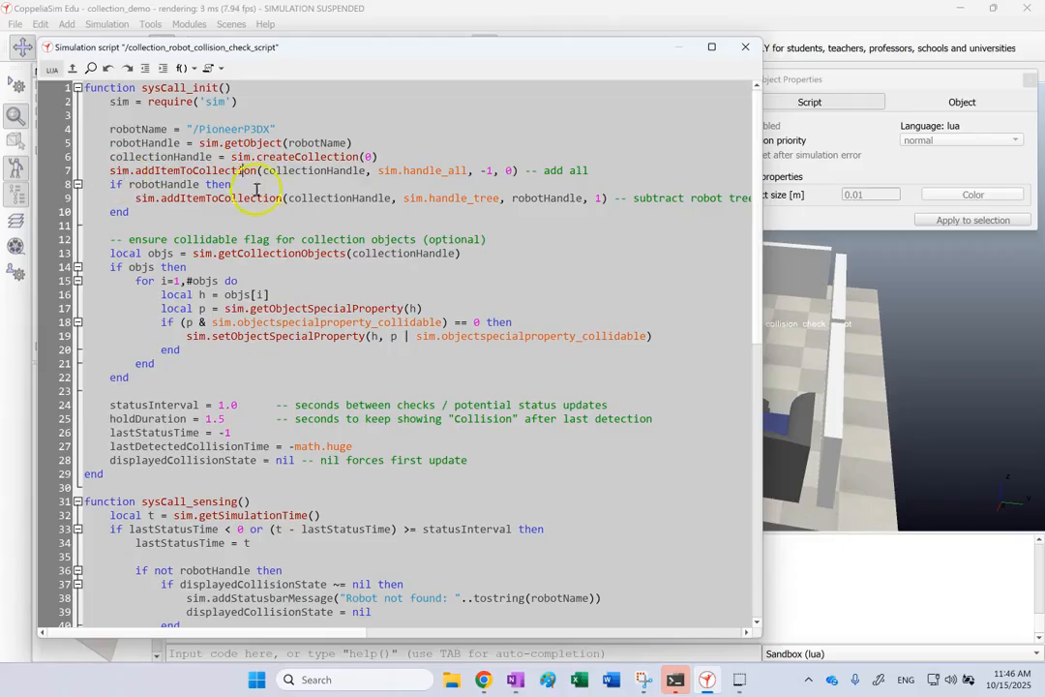
pyautogui.doubleClick(155, 156)
pyautogui.click(313, 172)
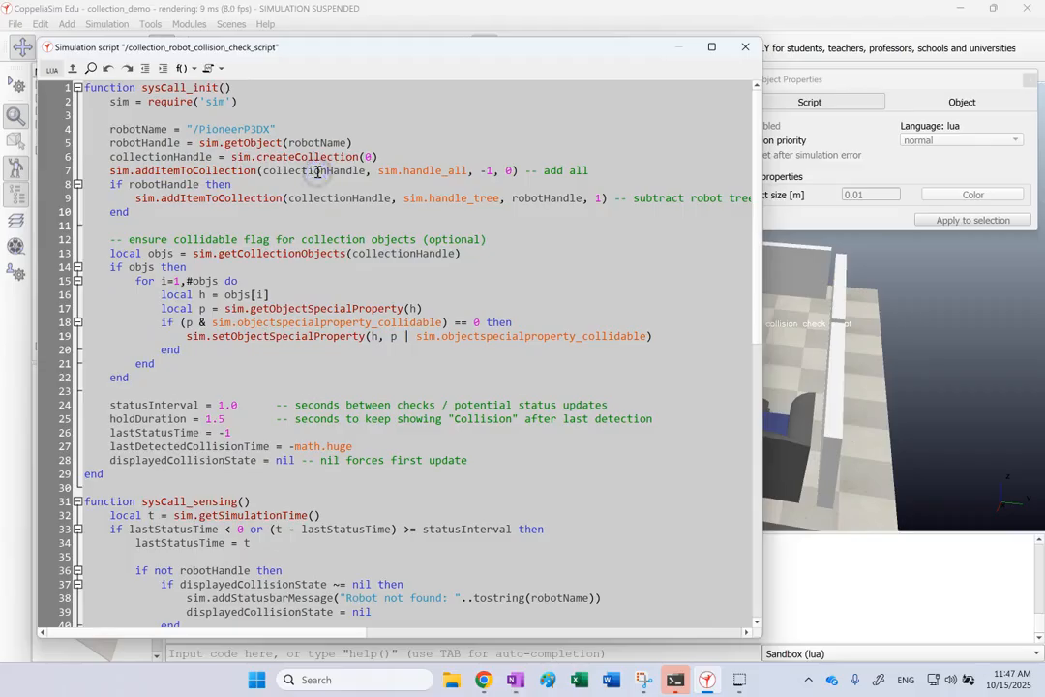
pyautogui.moveTo(376, 171); pyautogui.dragTo(466, 174)
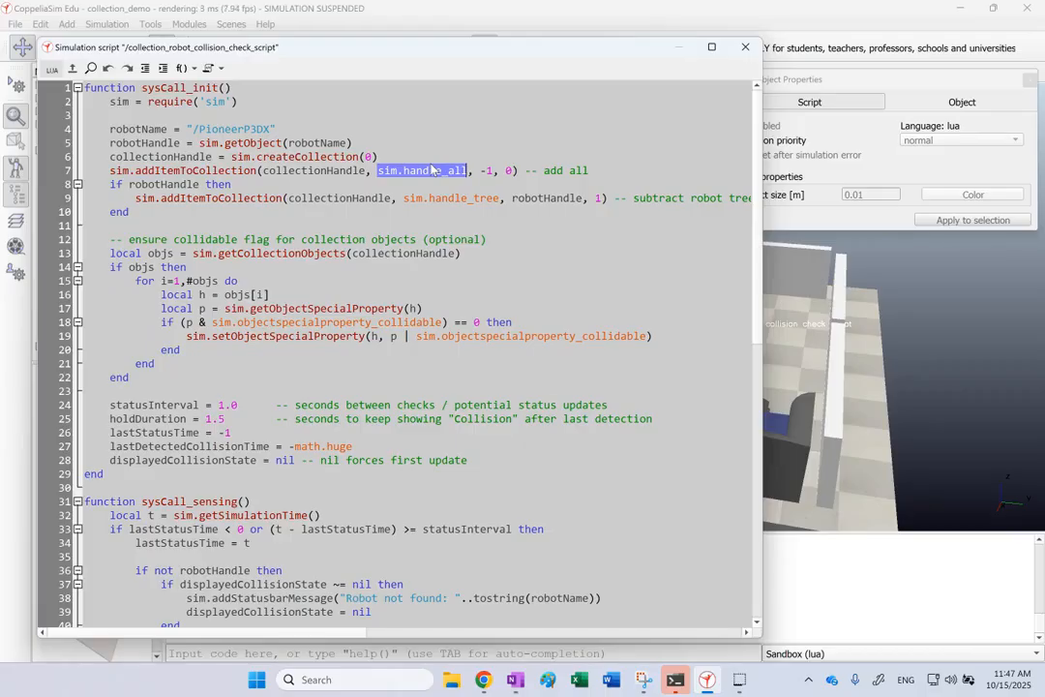
pyautogui.click(192, 170)
pyautogui.click(450, 169)
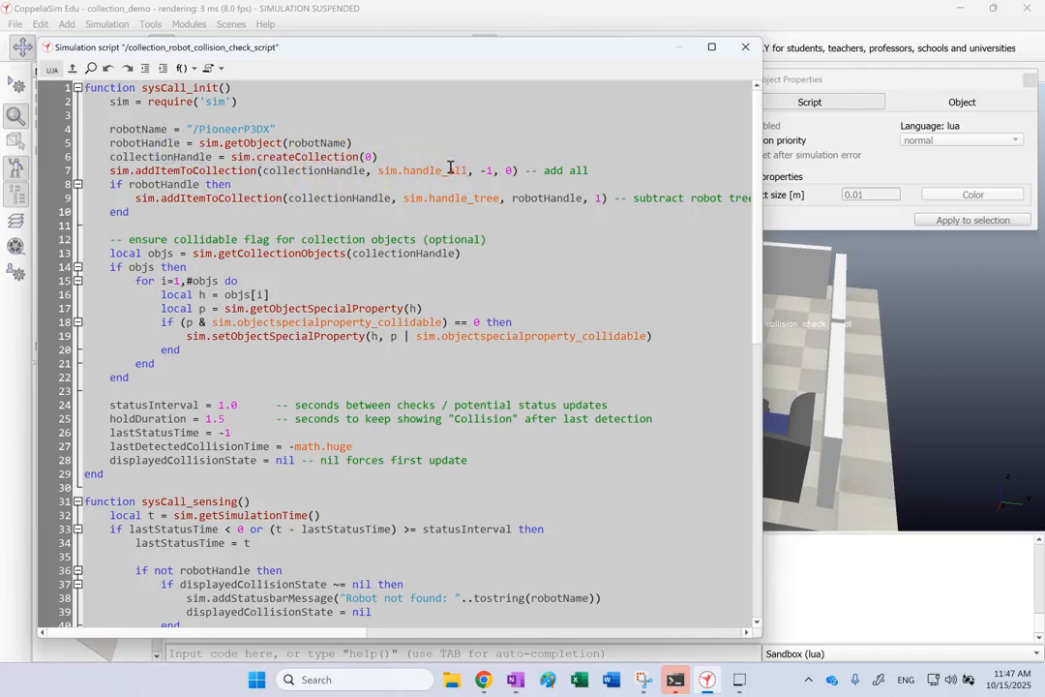
# - Highlight addItemToCollection and its -1 and 0 arguments in the "add all" call on line 7
pyautogui.doubleClick(508, 172)
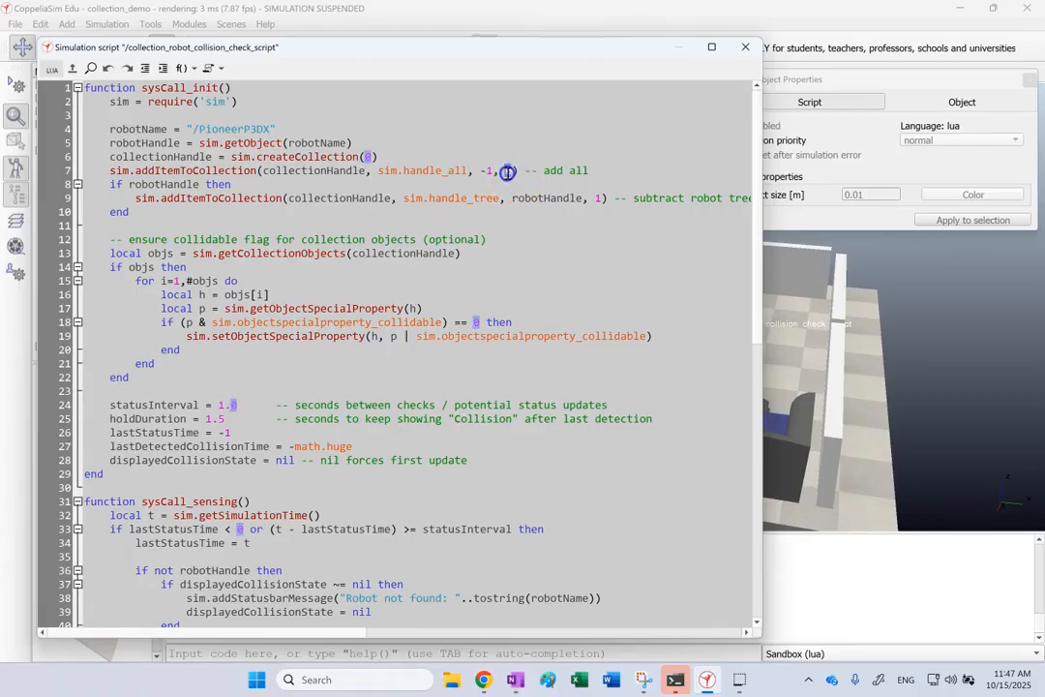
pyautogui.doubleClick(219, 171)
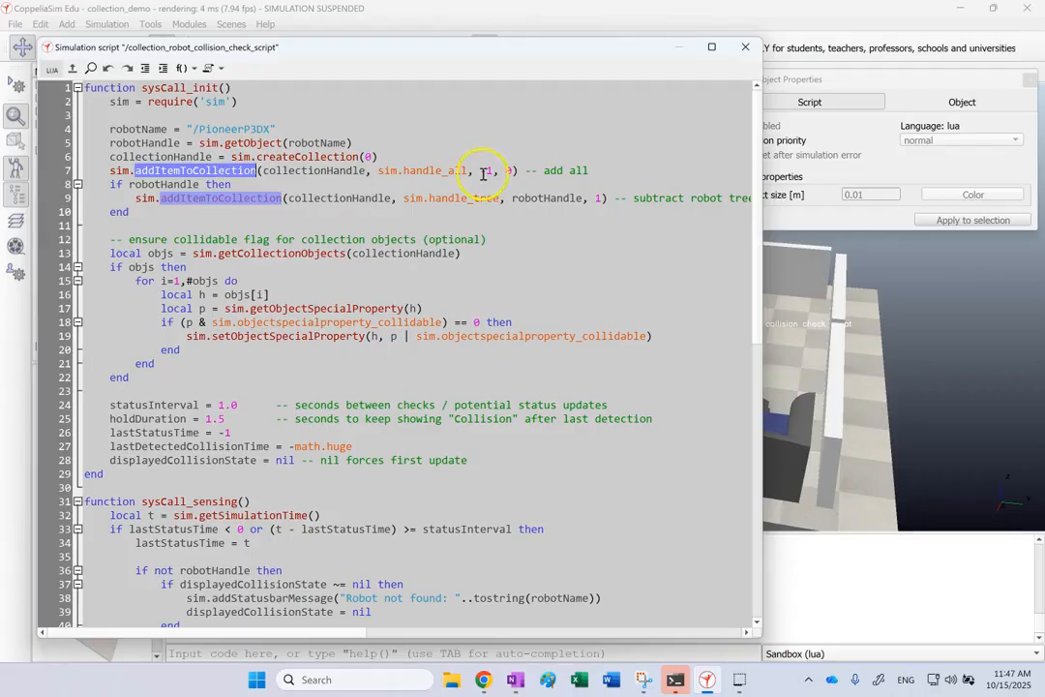
pyautogui.moveTo(481, 171); pyautogui.dragTo(492, 172)
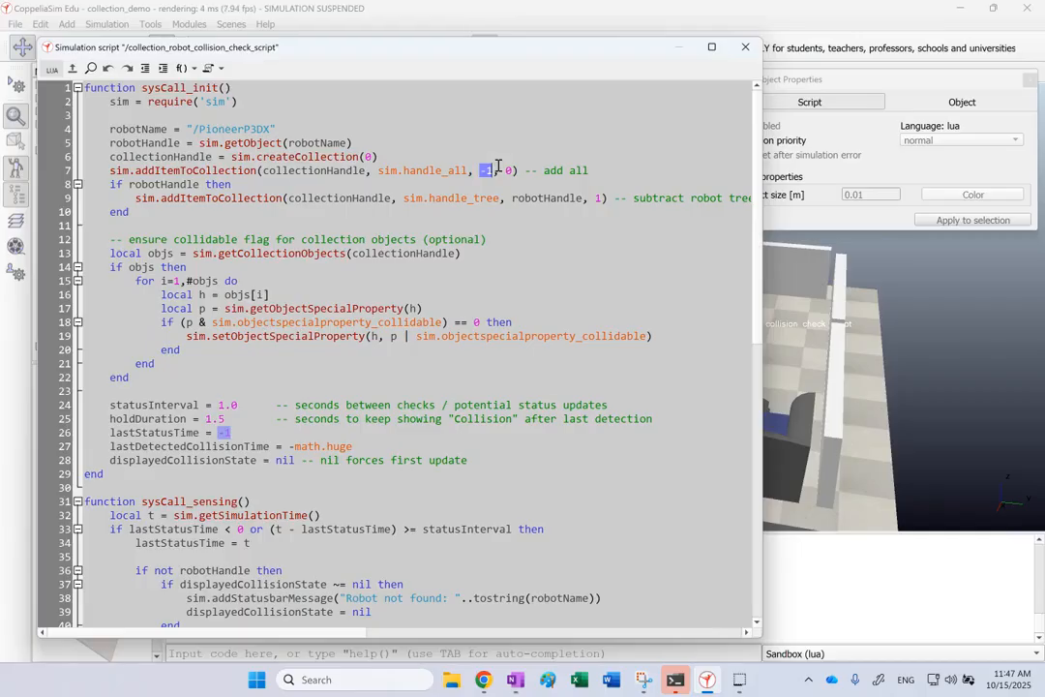
pyautogui.click(498, 169)
pyautogui.click(522, 171)
# - Highlight addItemToCollection, collectionHandle, sim.handle_tree and robotHandle in the "subtract robot tree" call on line 9
pyautogui.doubleClick(200, 199)
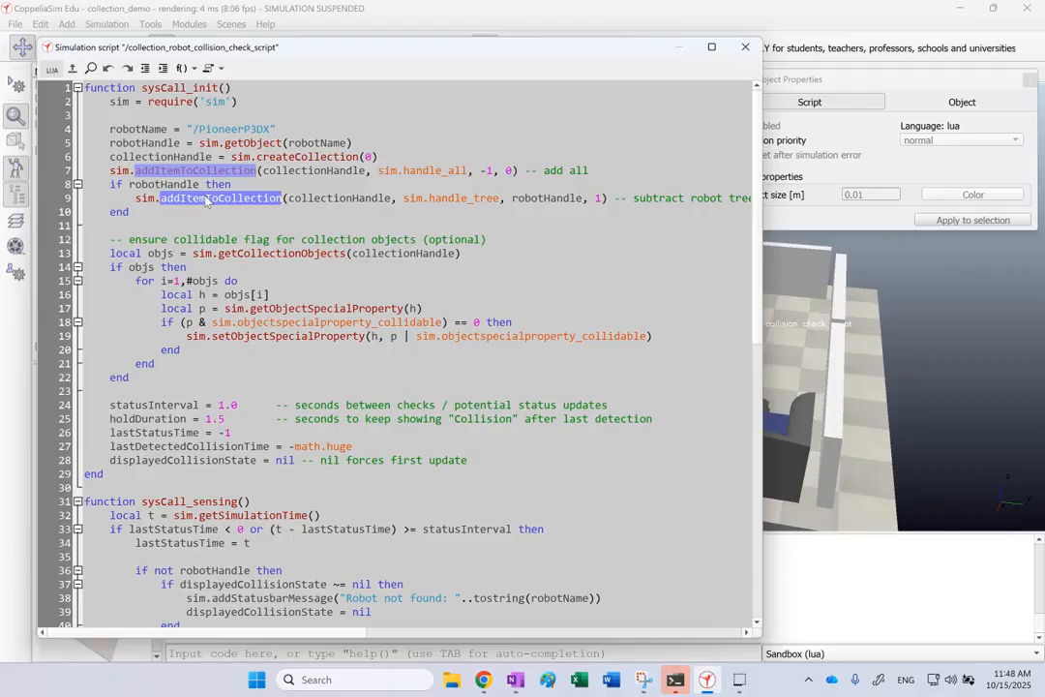
pyautogui.doubleClick(306, 199)
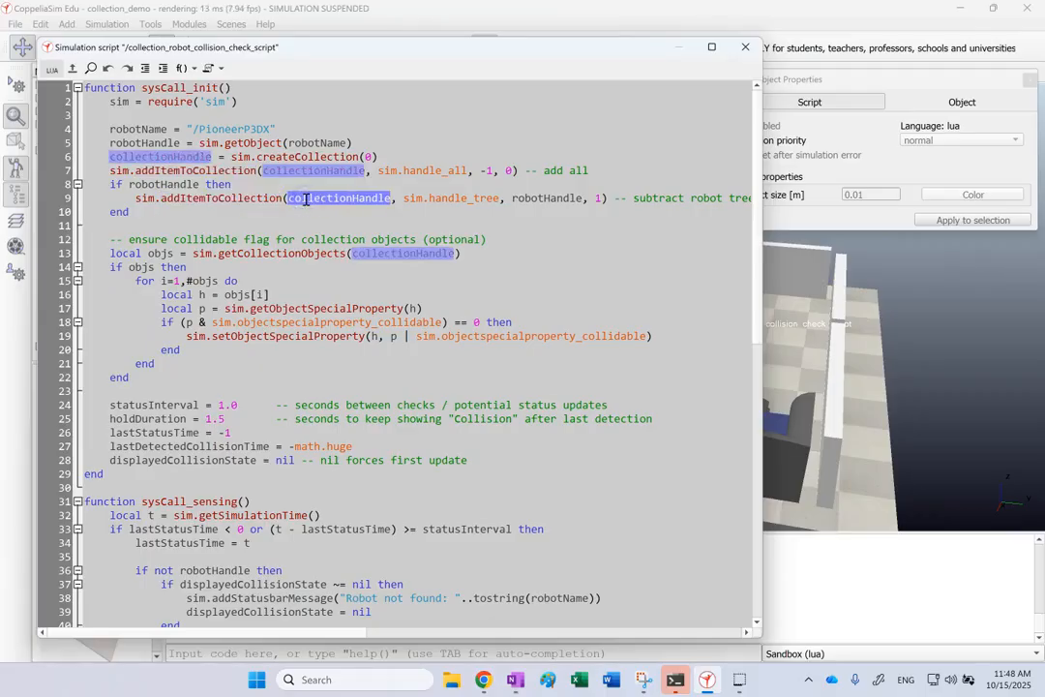
pyautogui.click(305, 199)
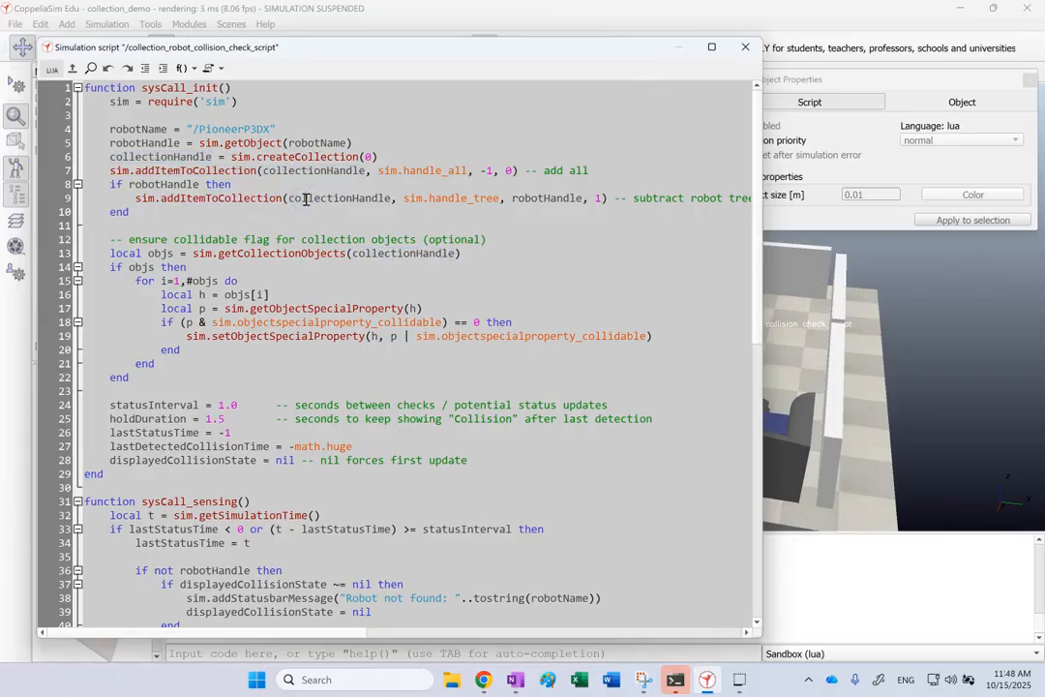
pyautogui.doubleClick(443, 199)
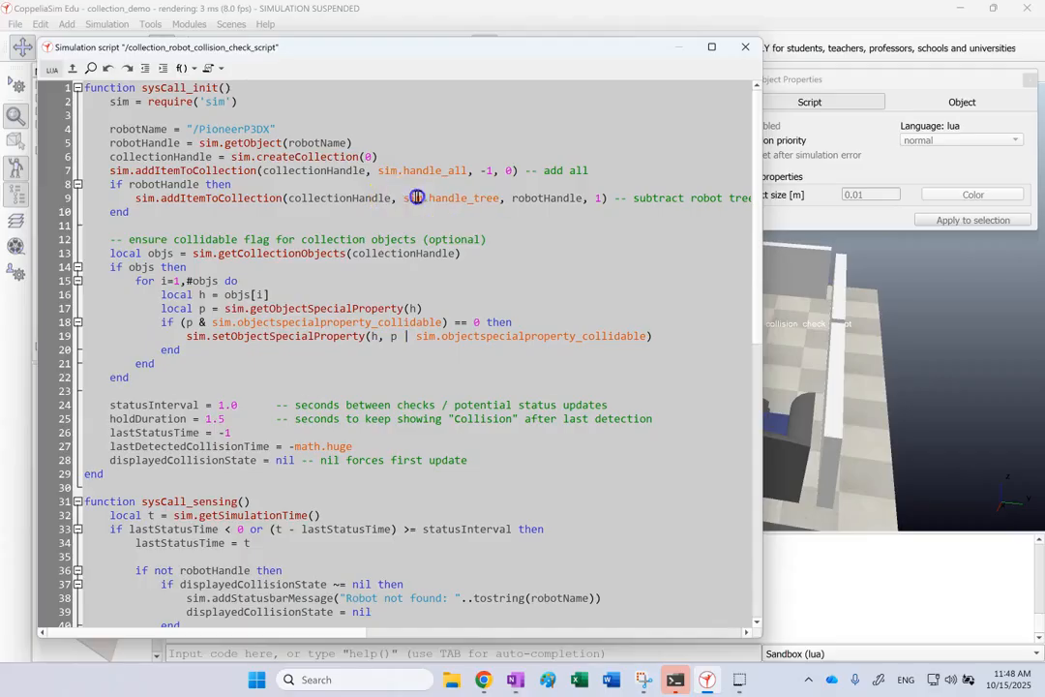
pyautogui.doubleClick(413, 199)
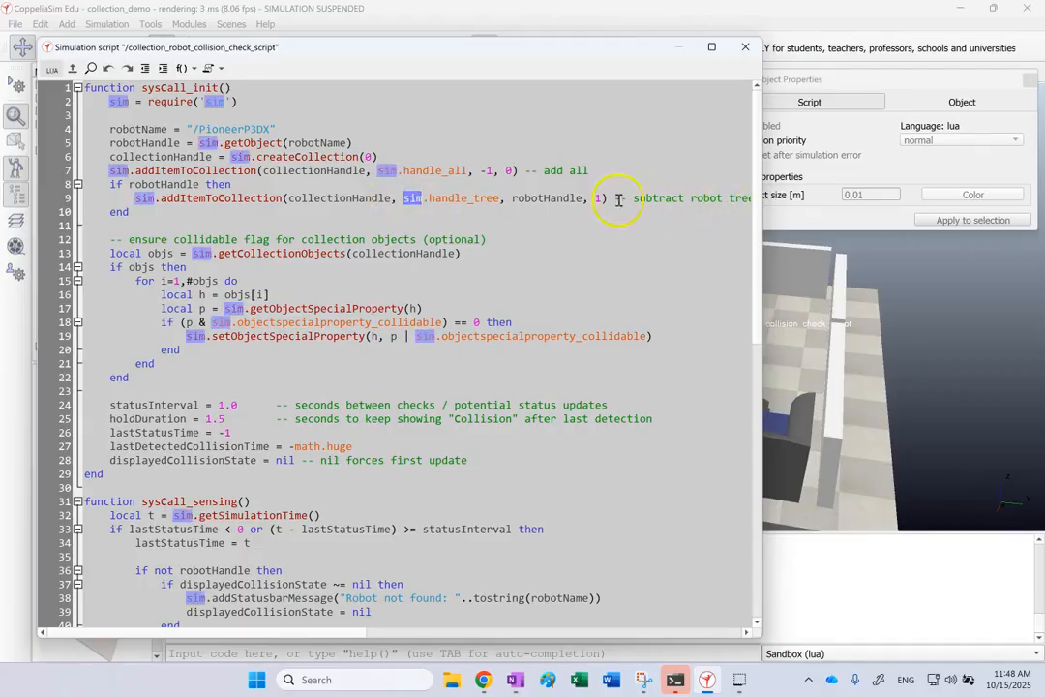
pyautogui.doubleClick(454, 198)
pyautogui.doubleClick(561, 199)
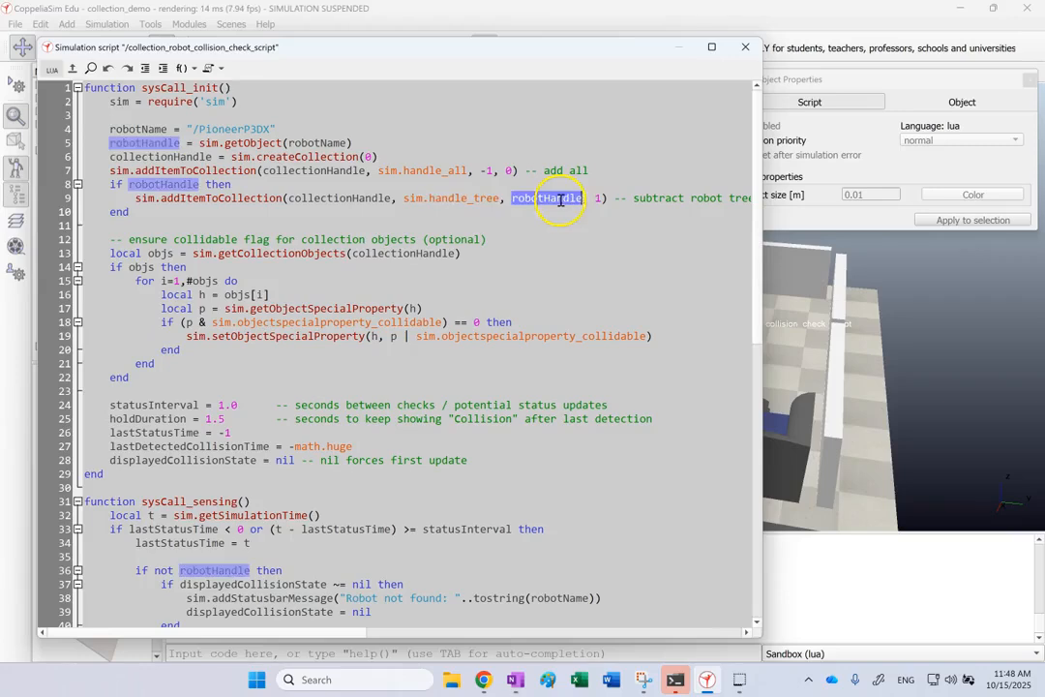
# - Compare the final 1 on line 9 with the 0 on line 7, and highlight the PioneerP3DX name, robotHandle, handle_tree and collectionHandle
pyautogui.doubleClick(220, 130)
pyautogui.doubleClick(599, 199)
pyautogui.doubleClick(506, 171)
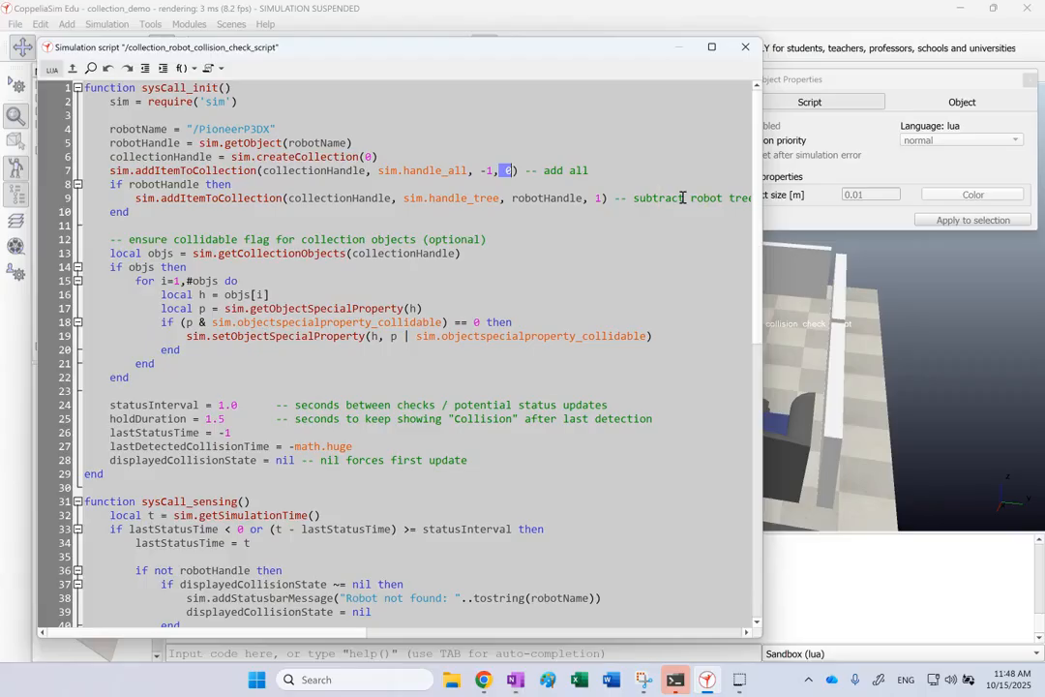
pyautogui.doubleClick(550, 199)
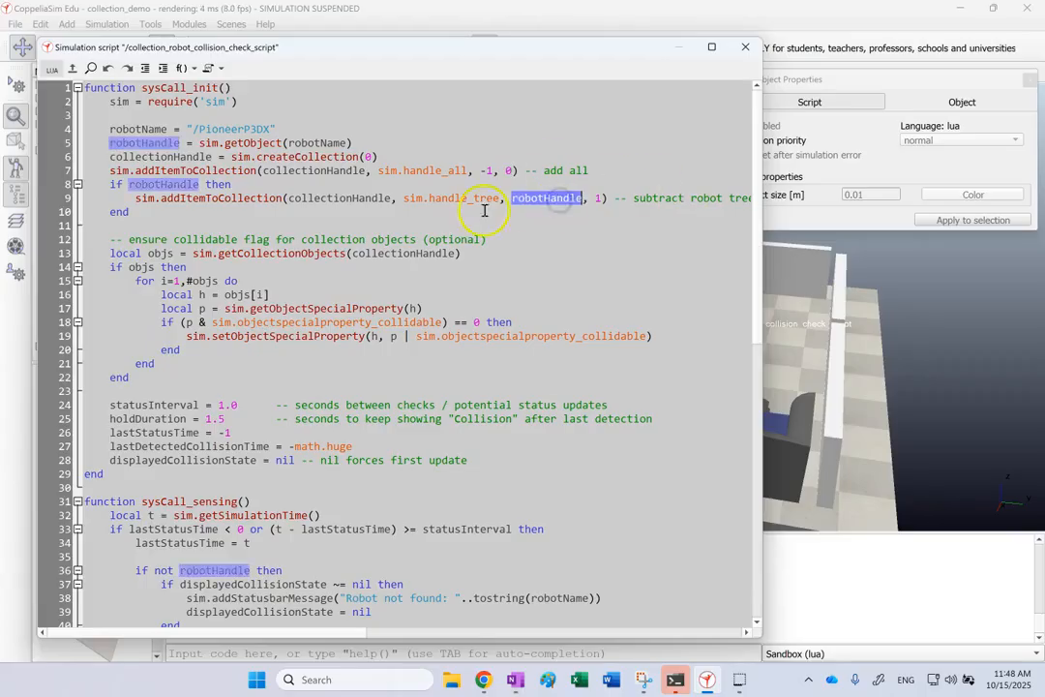
pyautogui.click(481, 199)
pyautogui.doubleClick(482, 200)
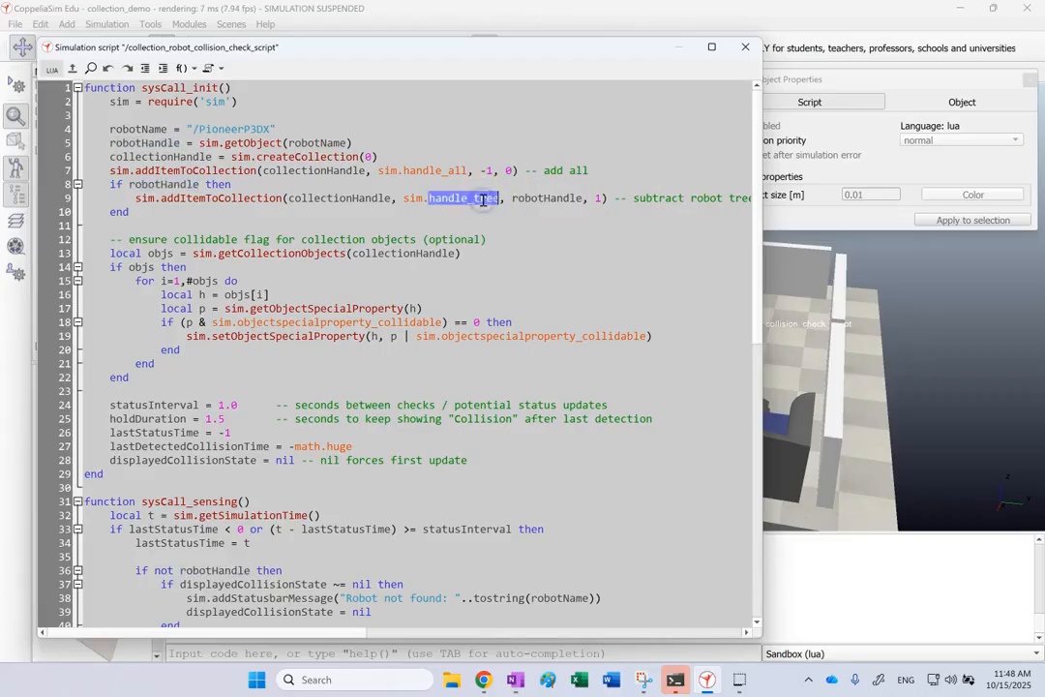
pyautogui.doubleClick(320, 198)
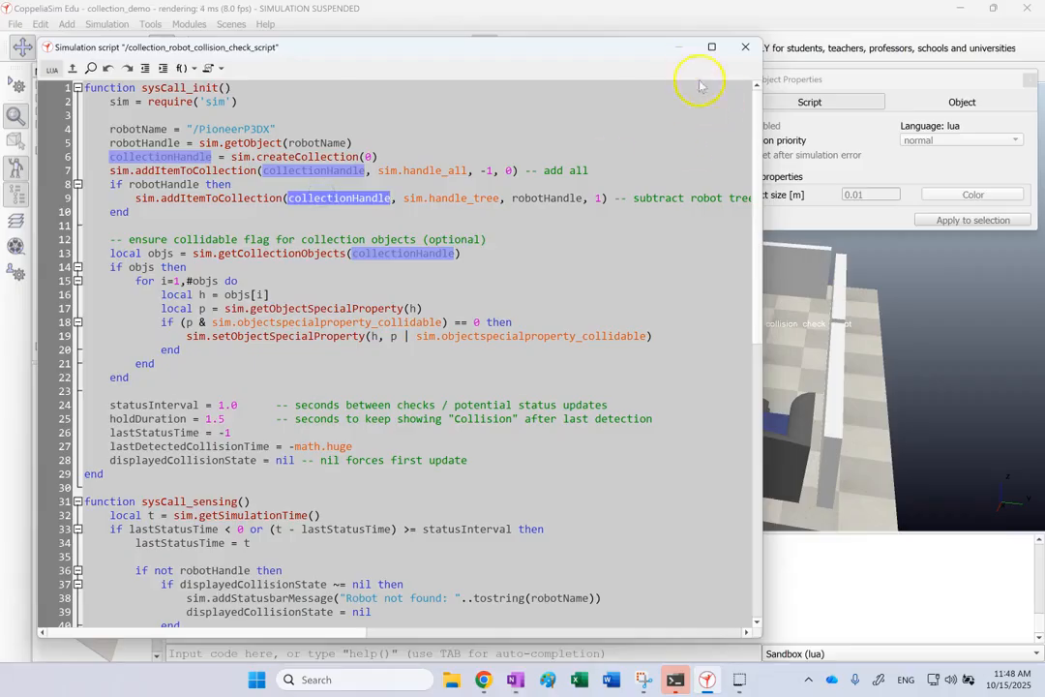
# - Close the script, expand and collapse the PioneerP3DX tree in the hierarchy to show its objects, and close the properties window
pyautogui.click(746, 46)
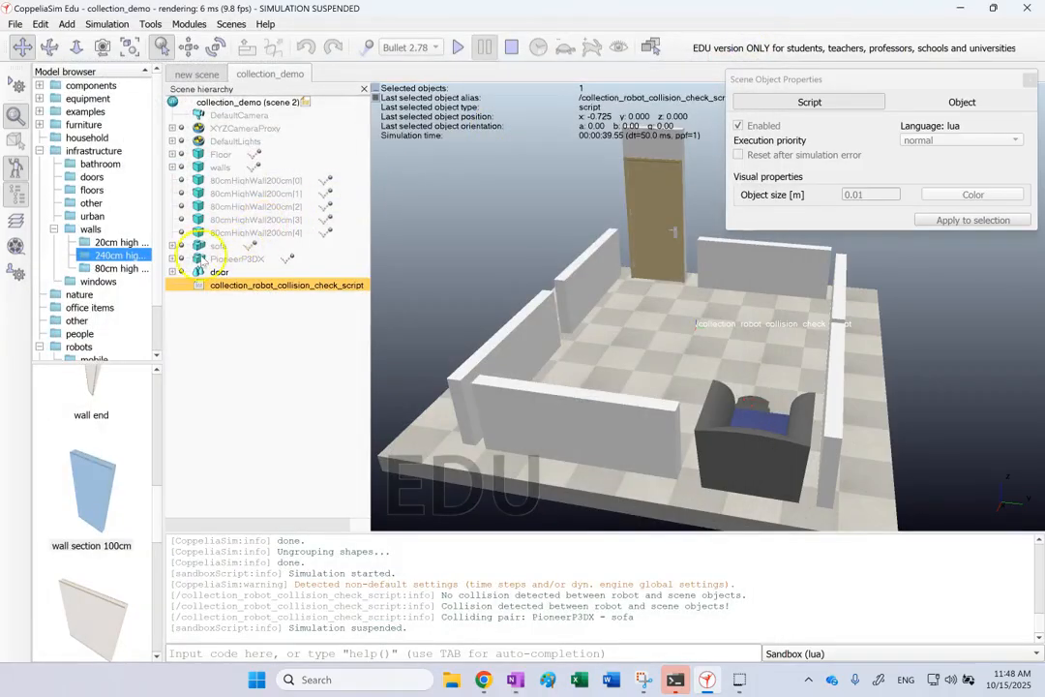
pyautogui.click(179, 259)
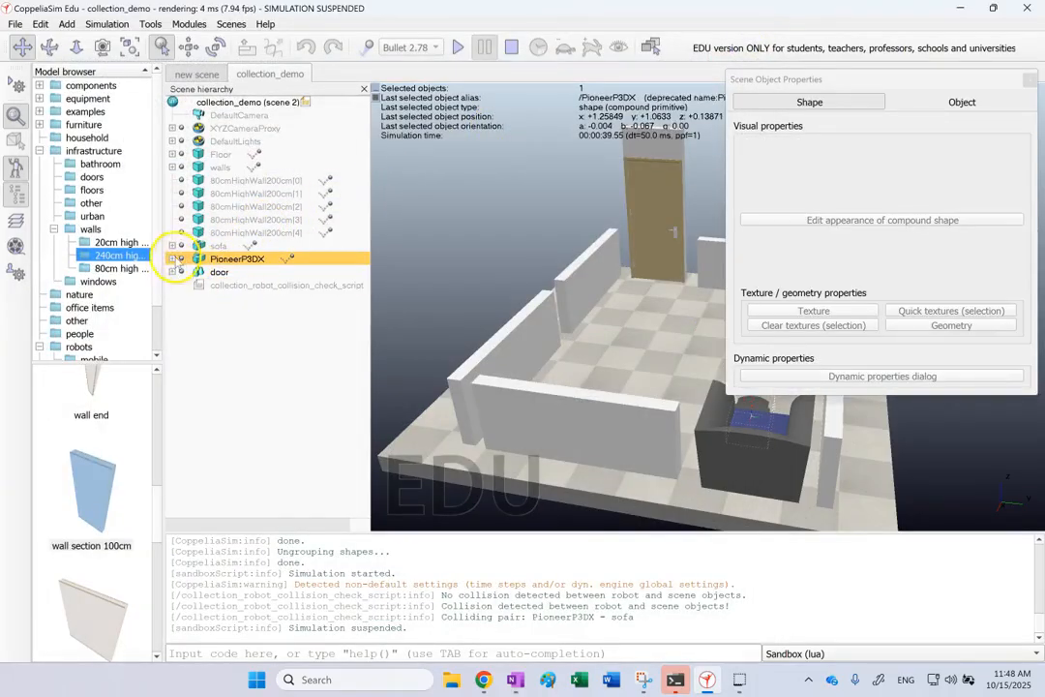
pyautogui.click(171, 259)
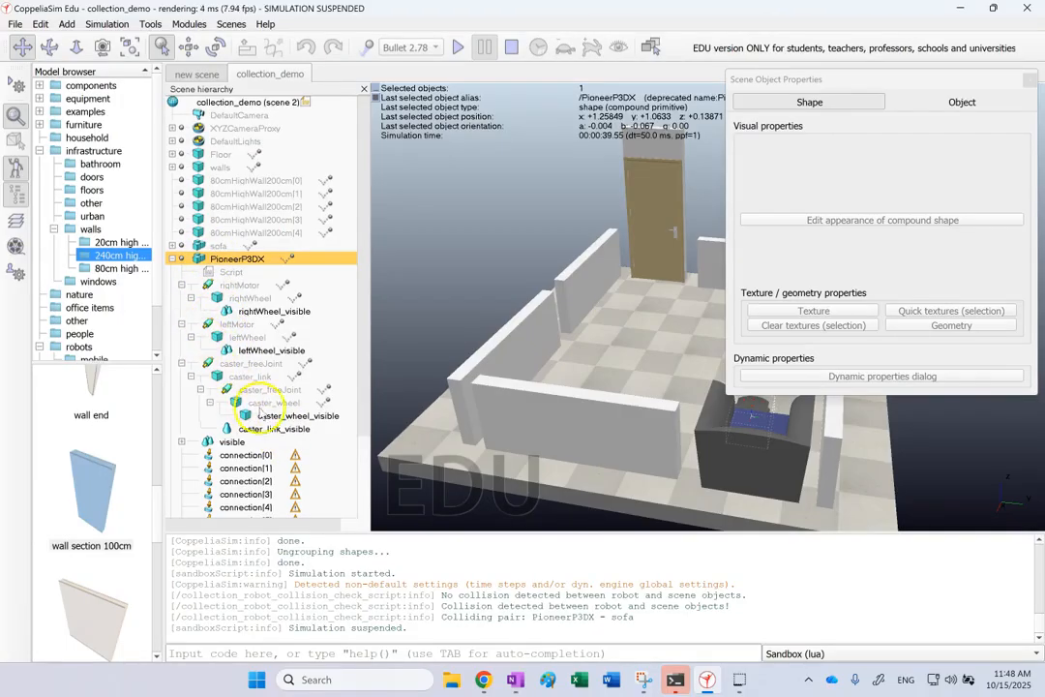
pyautogui.click(171, 259)
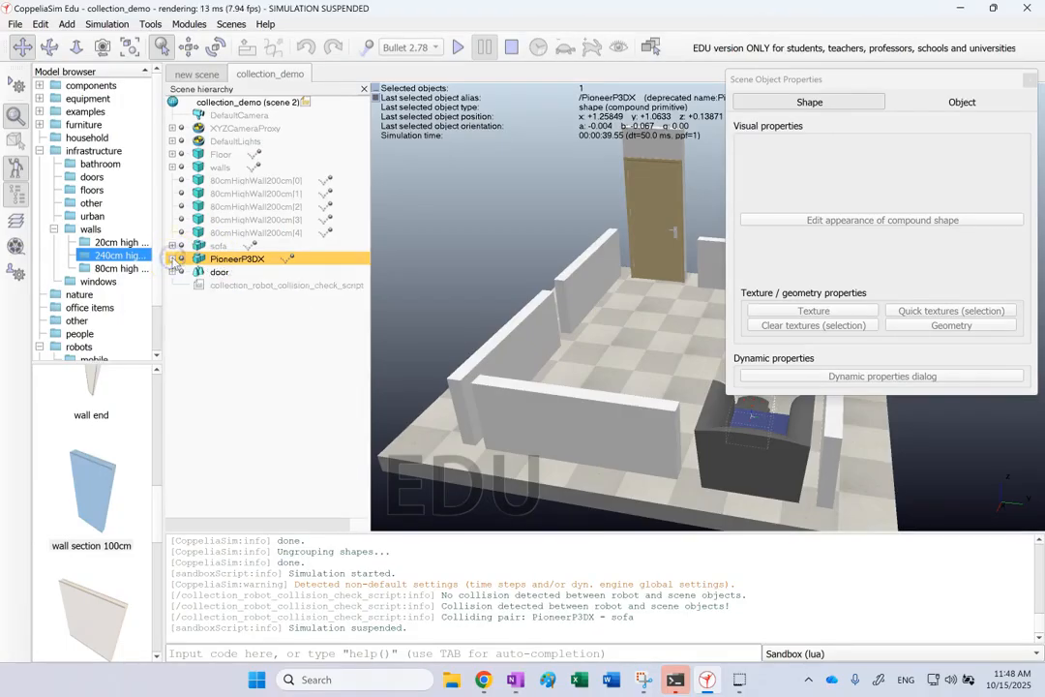
pyautogui.click(1029, 80)
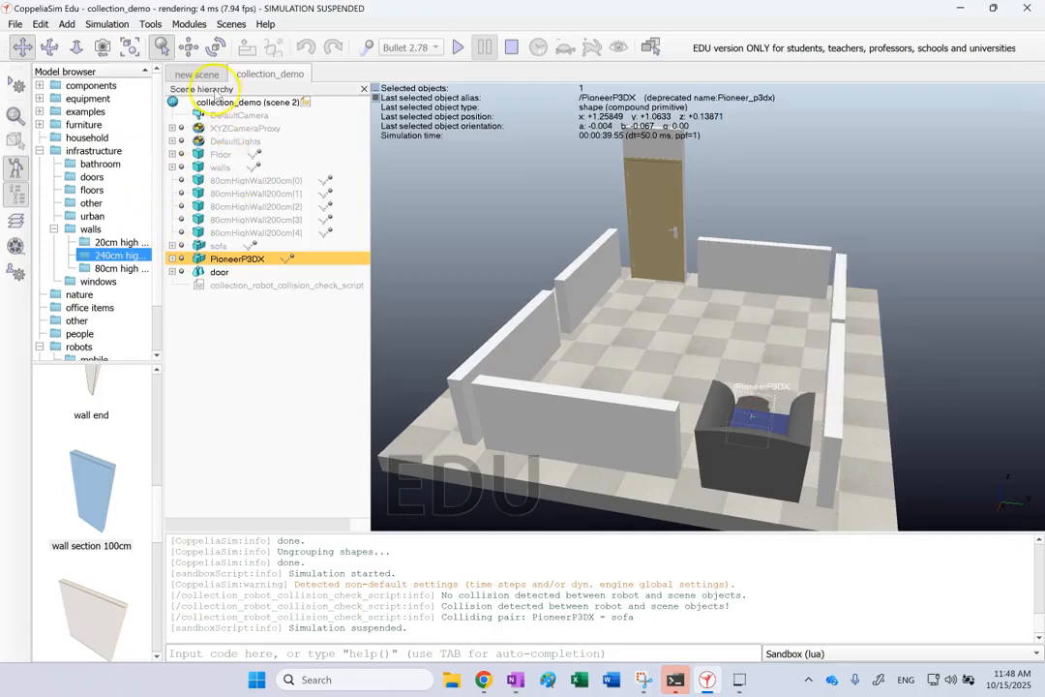
# - Reopen collection_robot_collision_check_script, highlight collectionHandle on line 6, point out the sysCall_sensing code, and return to the scene
pyautogui.doubleClick(200, 286)
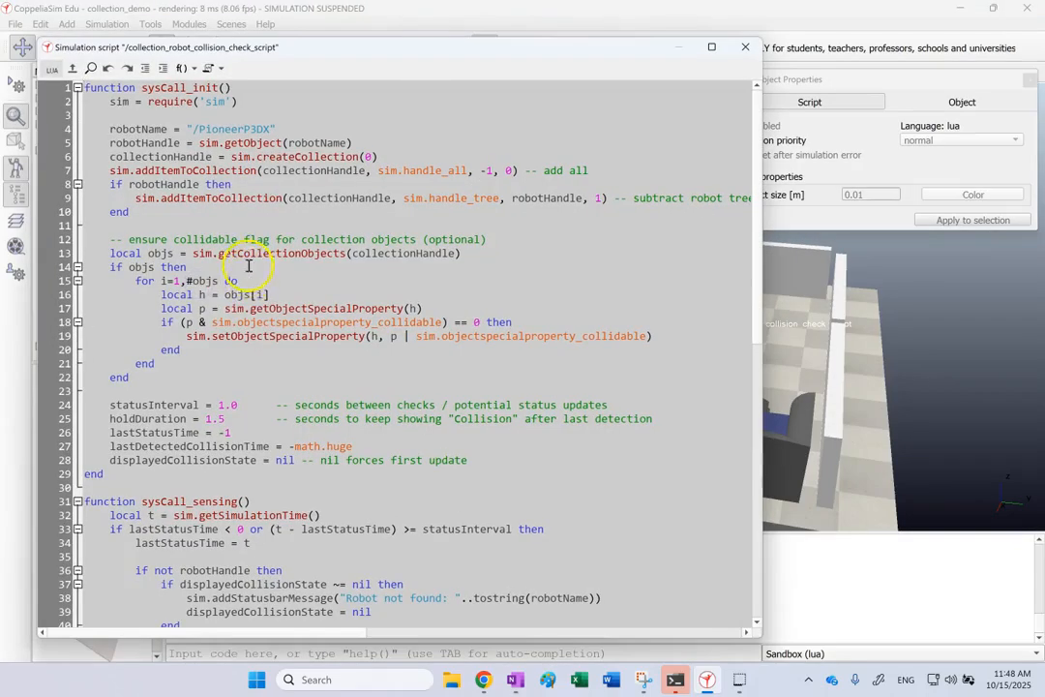
pyautogui.doubleClick(178, 156)
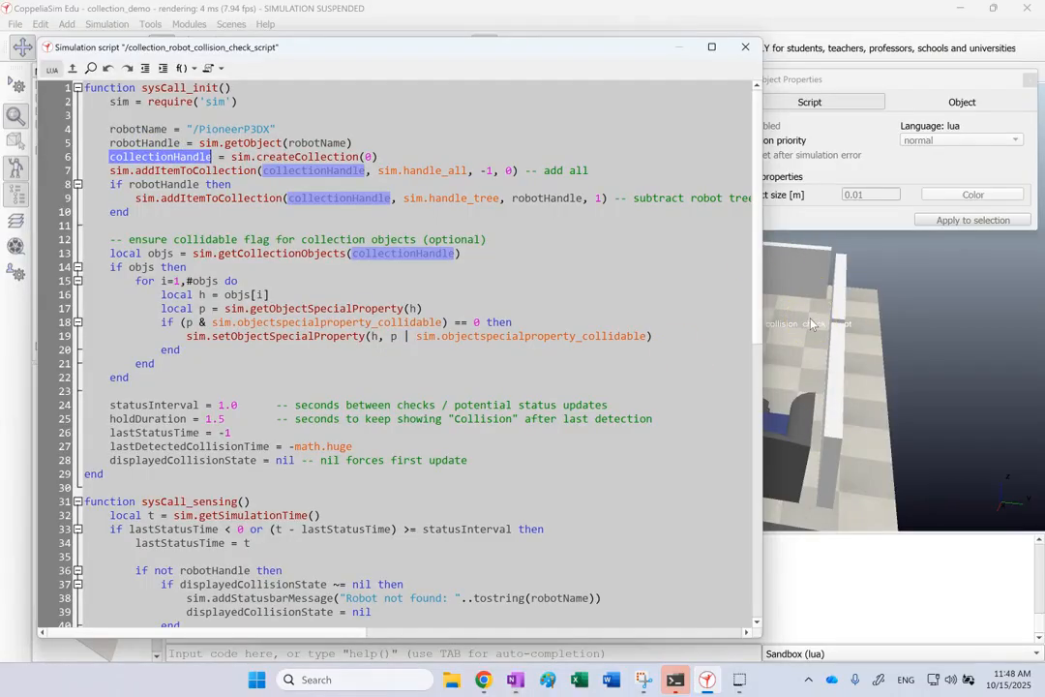
pyautogui.click(556, 281)
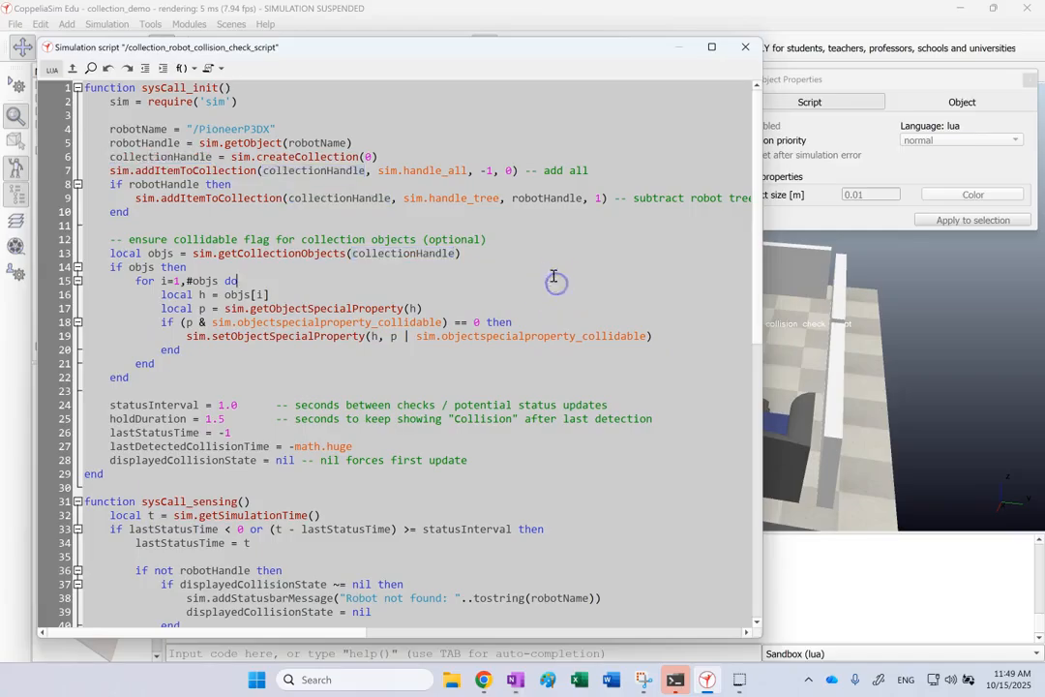
pyautogui.click(155, 554)
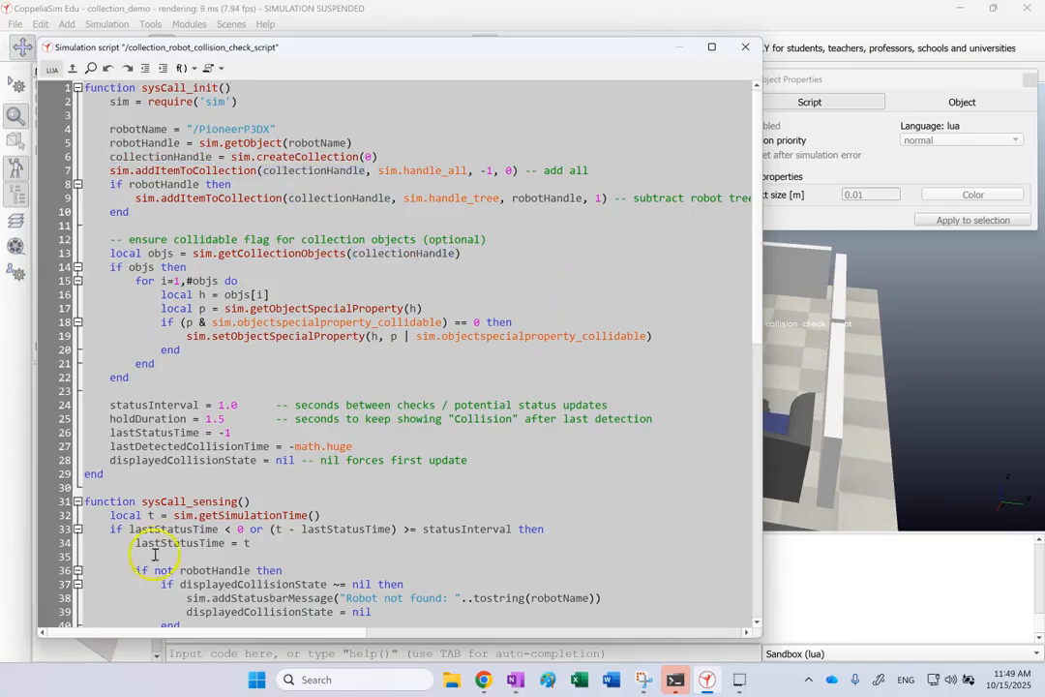
pyautogui.click(287, 278)
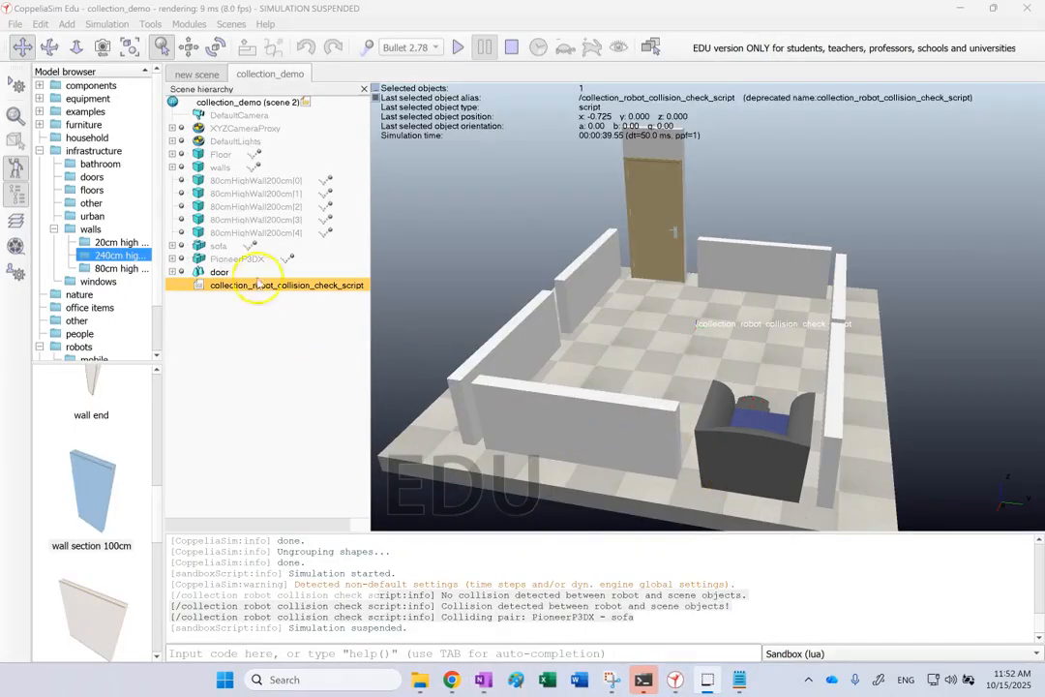
# - Check the sofa's Collidable setting in its object special properties, and close the properties window
pyautogui.click(213, 246)
pyautogui.doubleClick(199, 246)
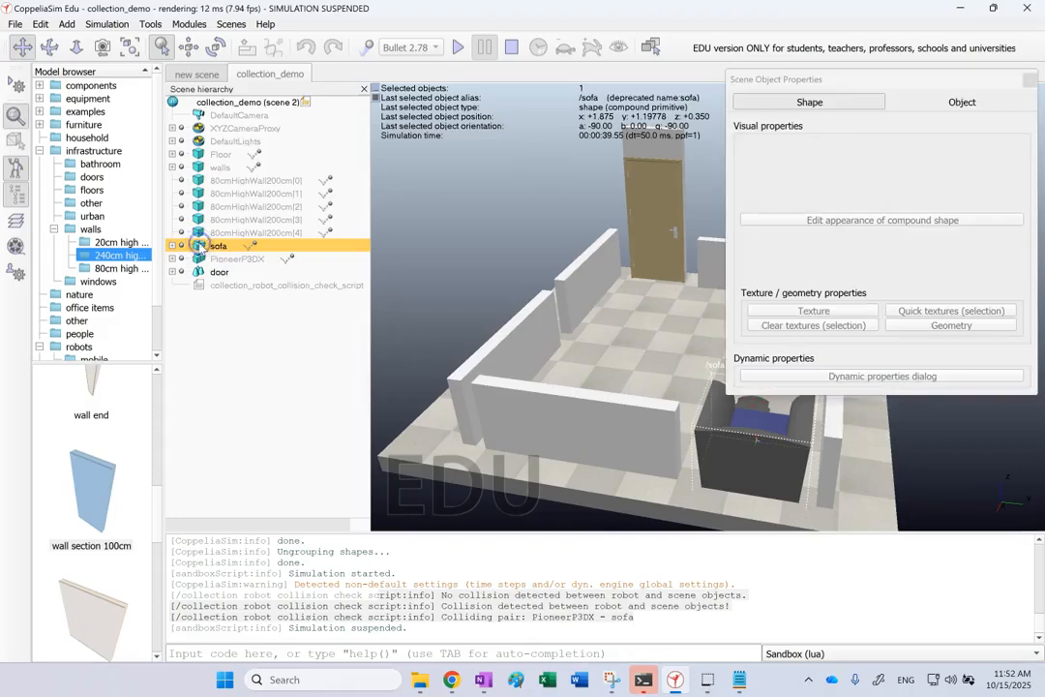
pyautogui.click(997, 100)
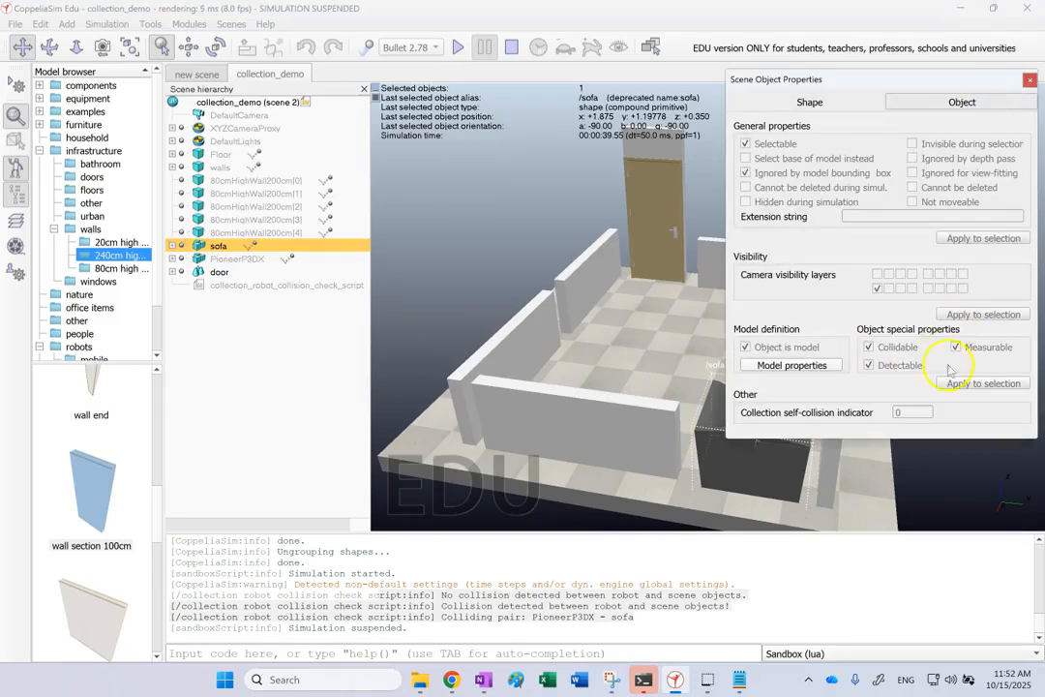
pyautogui.click(1029, 81)
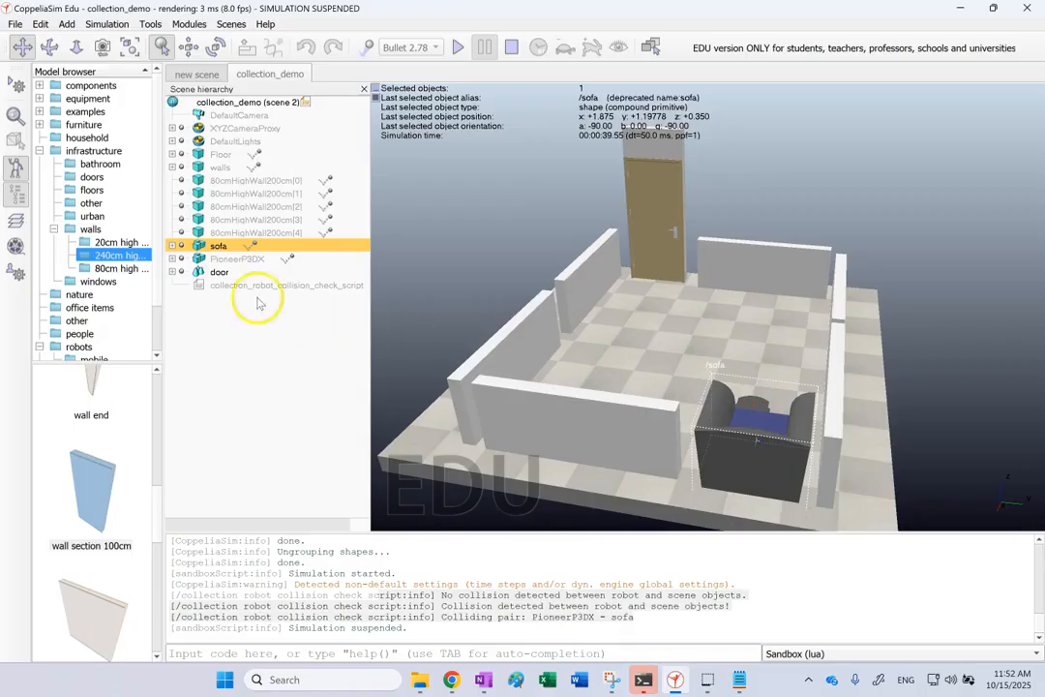
# - Reopen collection_robot_collision_check_script, highlight the optional collidable-flag block on lines 12 to 22, and point out getObjectSpecialProperty on line 17
pyautogui.doubleClick(197, 285)
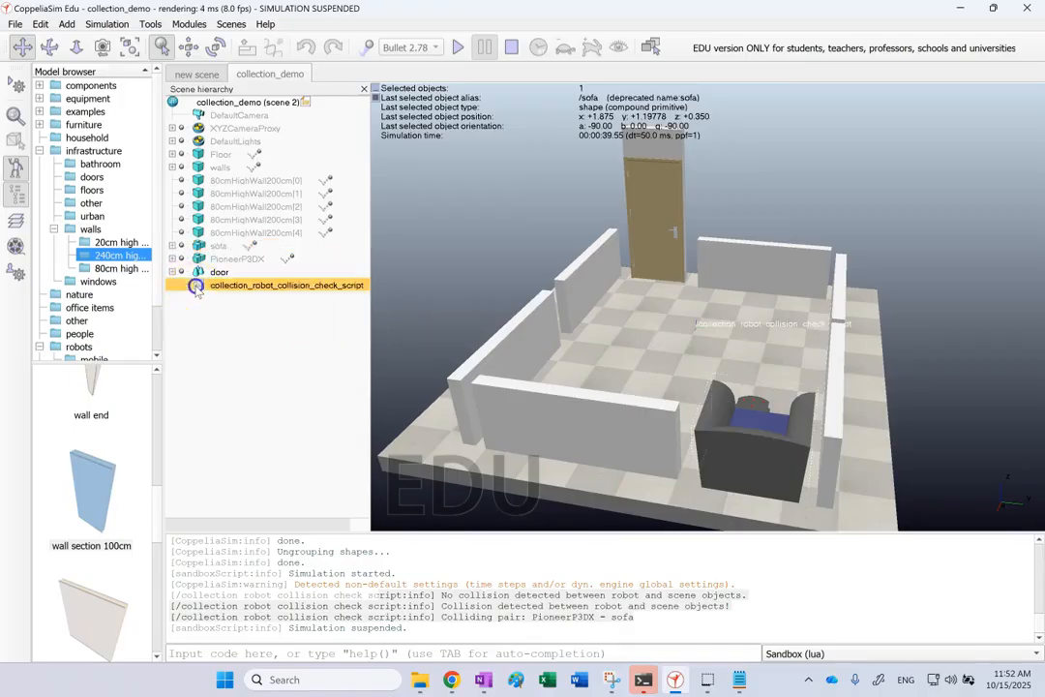
pyautogui.moveTo(294, 358); pyautogui.dragTo(78, 253)
pyautogui.moveTo(111, 373); pyautogui.dragTo(65, 236)
pyautogui.click(491, 240)
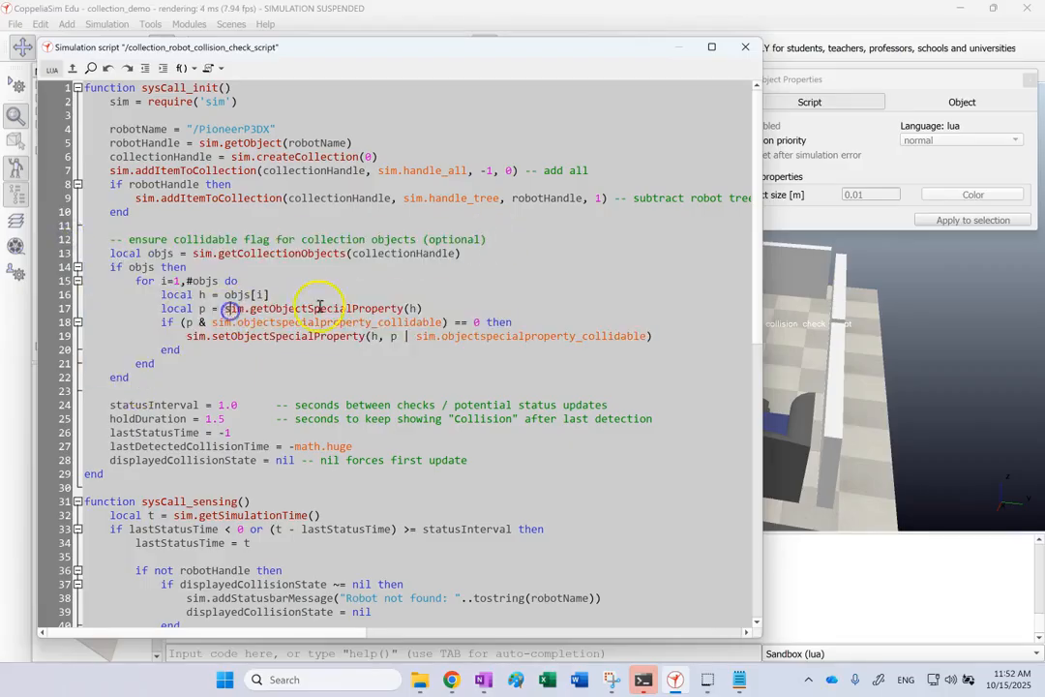
pyautogui.click(338, 308)
pyautogui.click(385, 308)
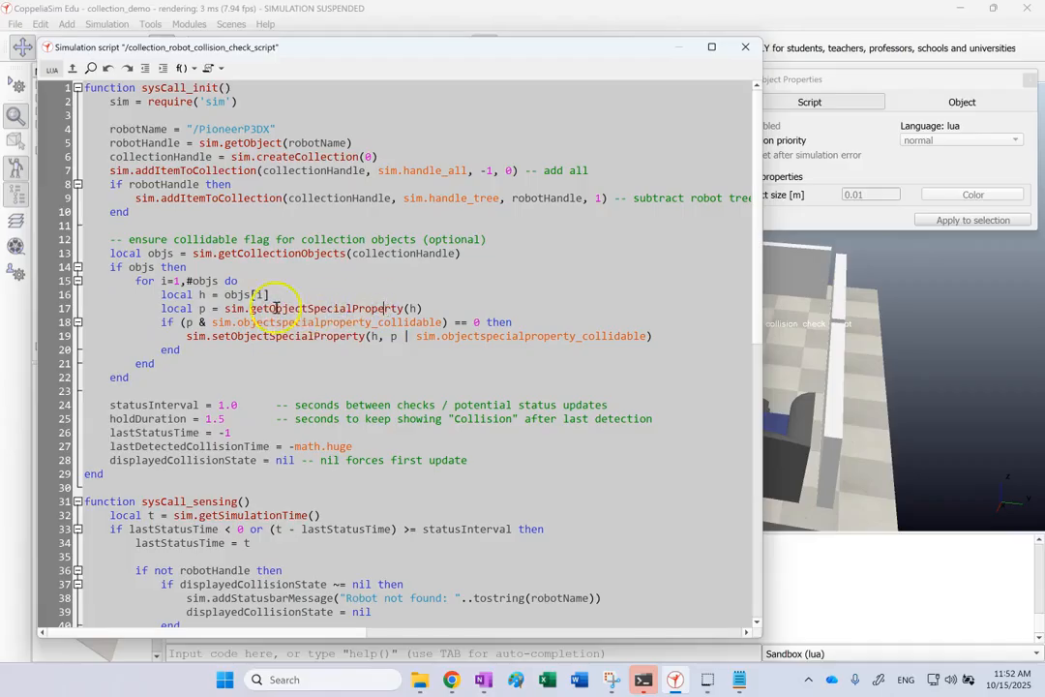
# - Highlight the for loop and objs on line 15, and collectionHandle in the getCollectionObjects call on line 13
pyautogui.click(137, 282)
pyautogui.moveTo(137, 281); pyautogui.dragTo(164, 282)
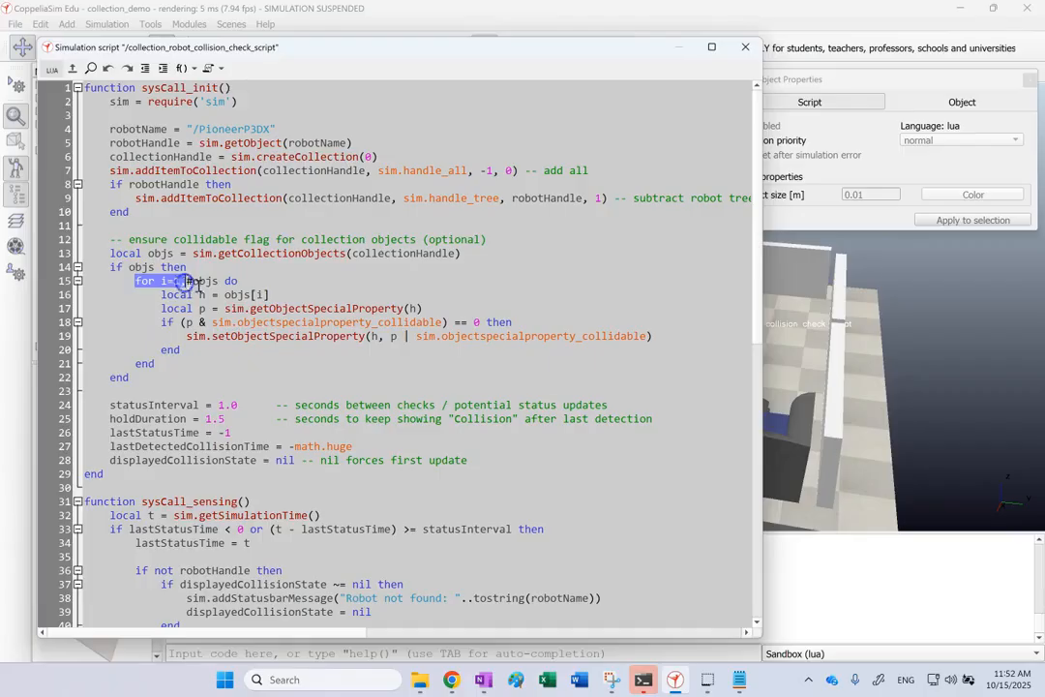
pyautogui.click(199, 282)
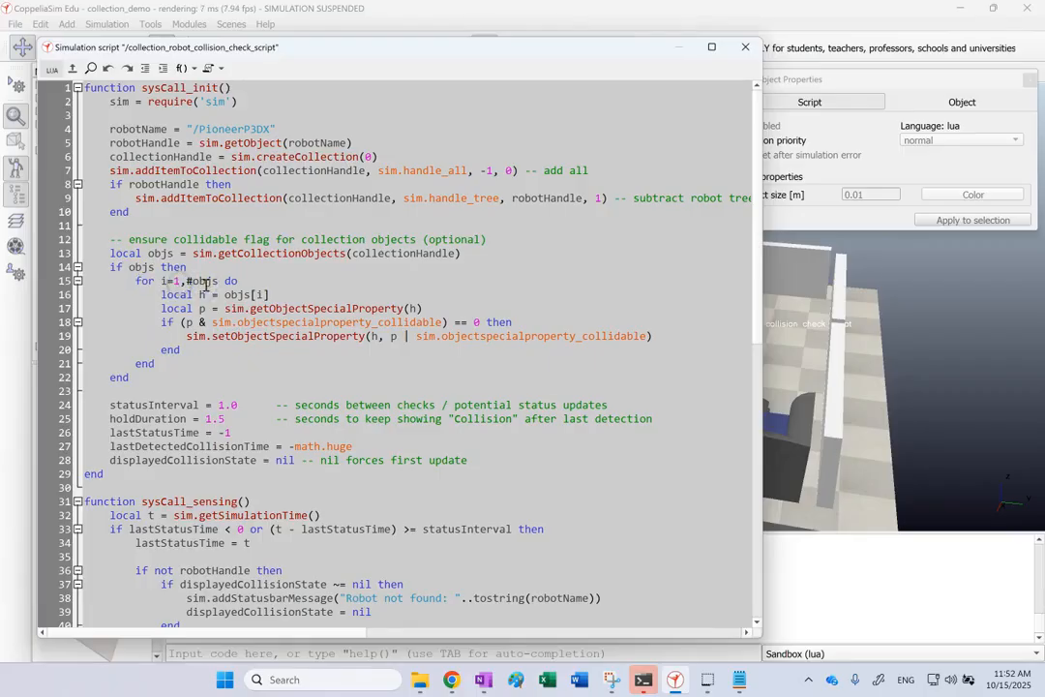
pyautogui.doubleClick(203, 281)
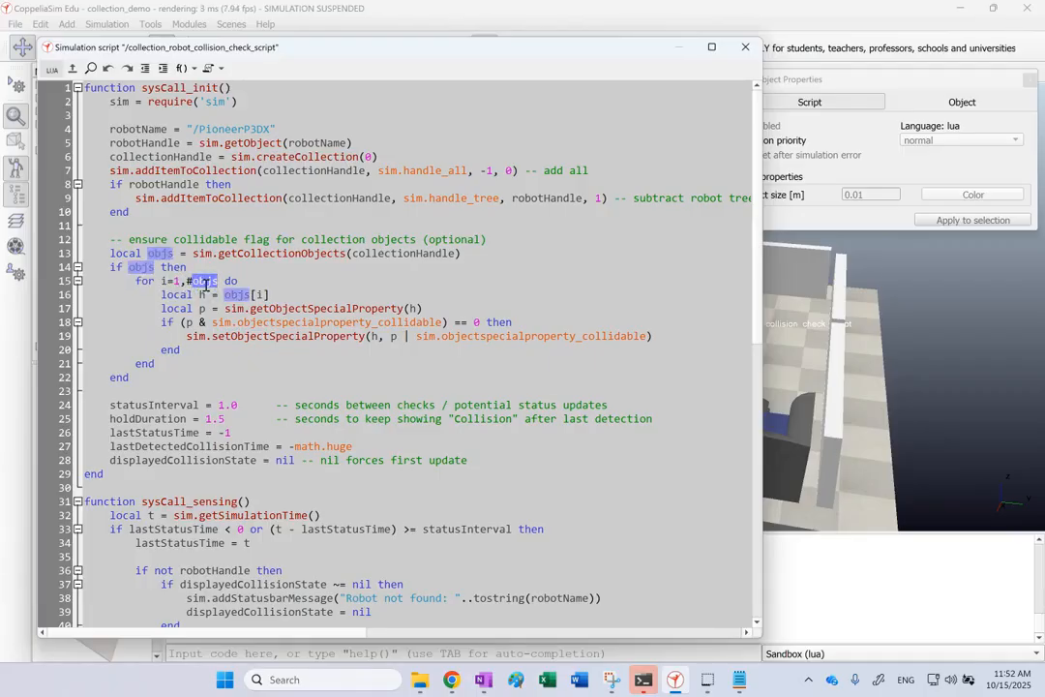
pyautogui.click(264, 261)
pyautogui.click(206, 256)
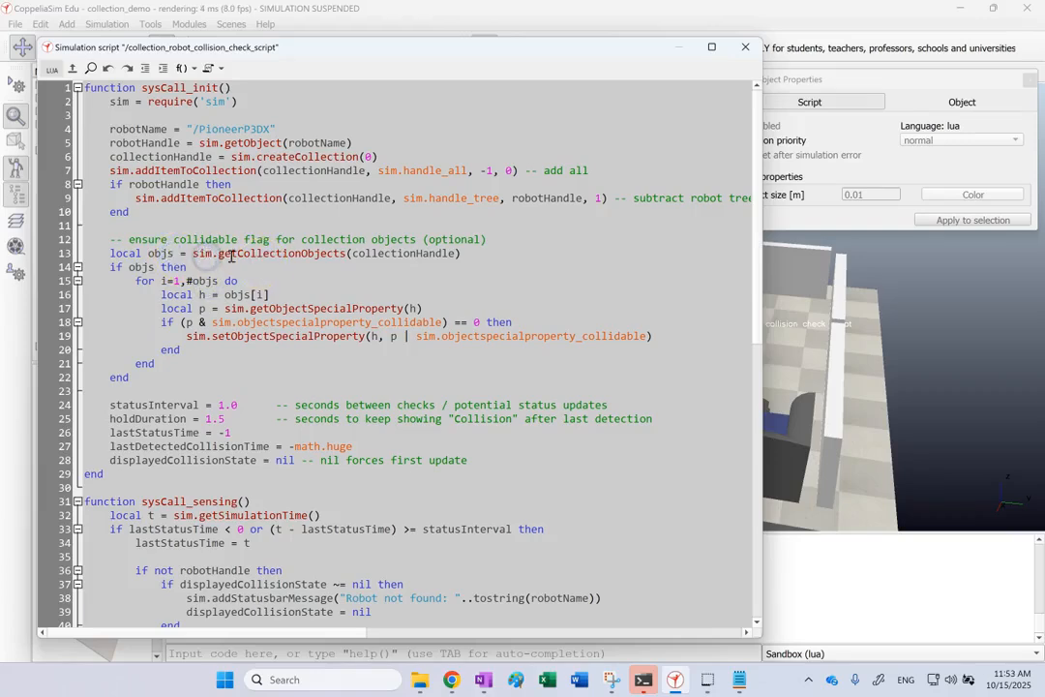
pyautogui.doubleClick(420, 253)
pyautogui.click(244, 247)
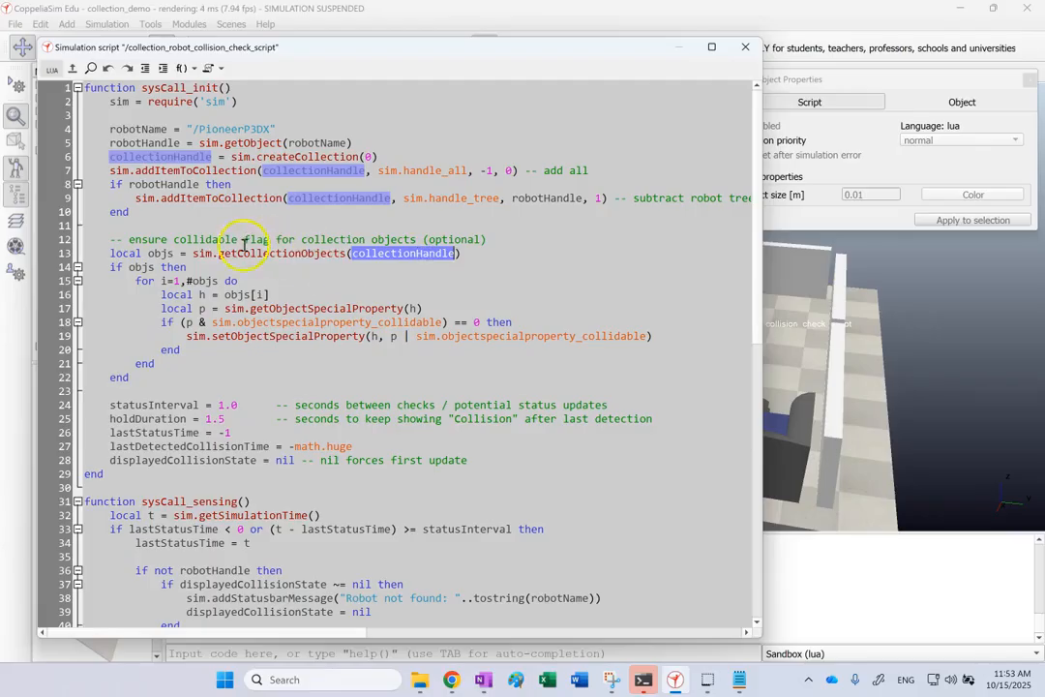
# - Highlight objs in the line 14 condition and objs[i] on line 16, pointing out the loop and the variable h
pyautogui.click(155, 267)
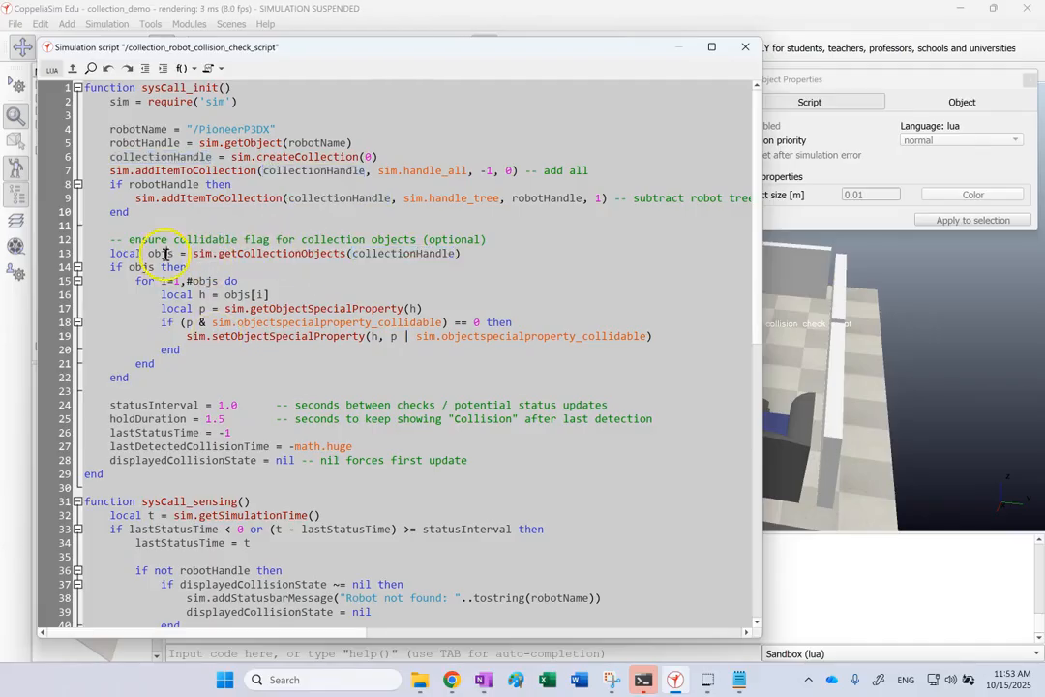
pyautogui.doubleClick(152, 266)
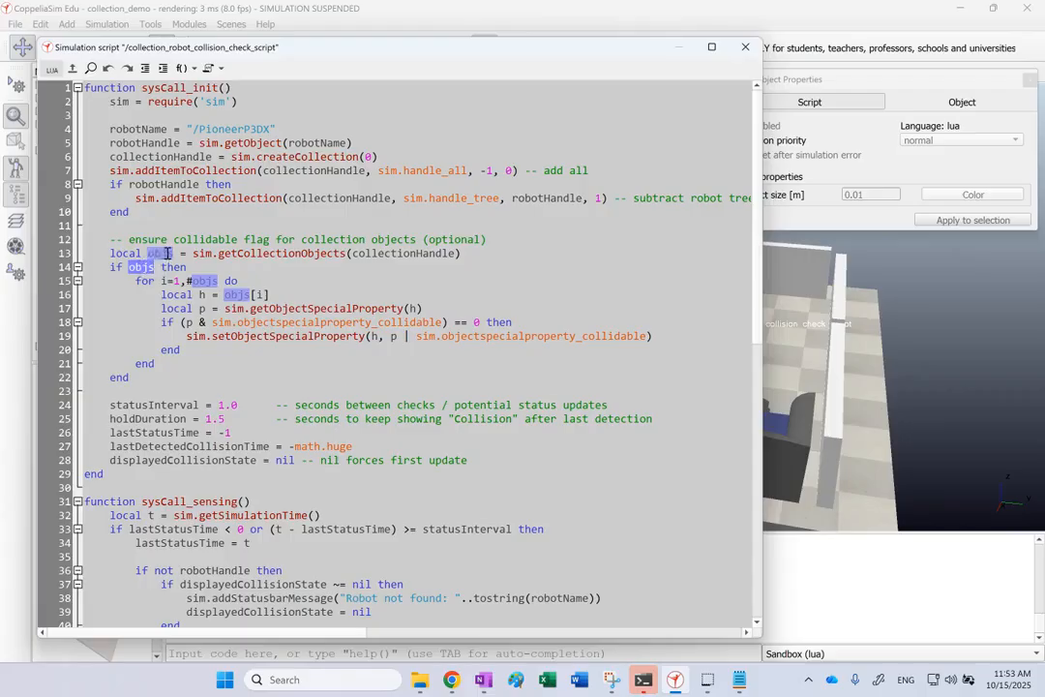
pyautogui.click(151, 276)
pyautogui.click(262, 261)
pyautogui.click(186, 279)
pyautogui.click(210, 280)
pyautogui.moveTo(272, 295); pyautogui.dragTo(240, 296)
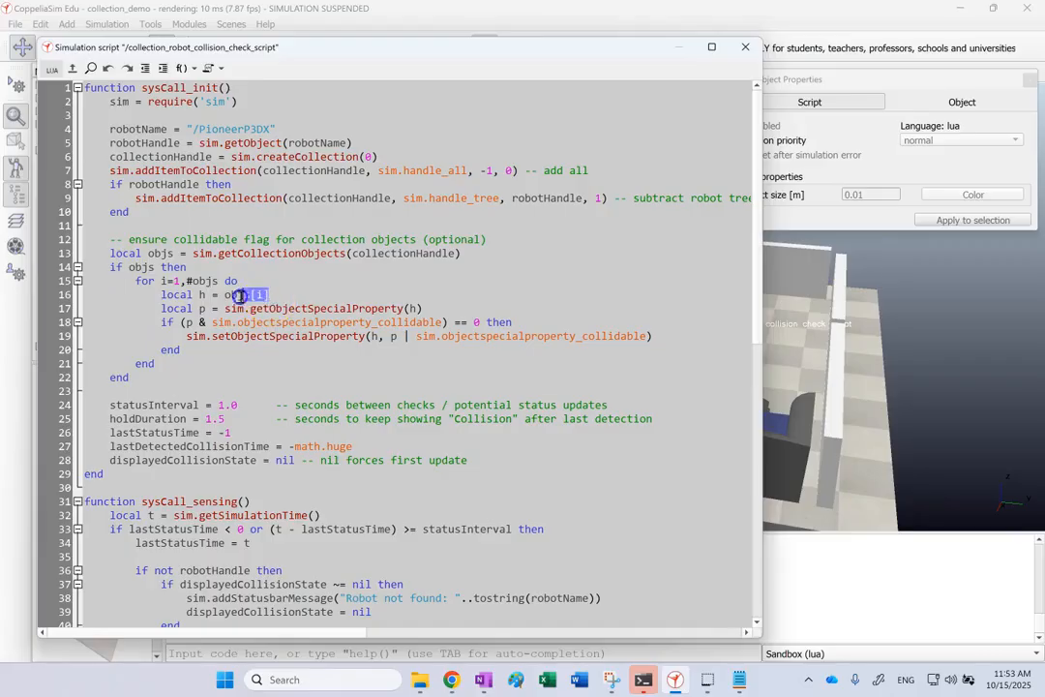
pyautogui.click(205, 294)
# - Highlight getObjectSpecialProperty on line 17 and the collidable property compared with 0 on line 18
pyautogui.moveTo(403, 308); pyautogui.dragTo(248, 309)
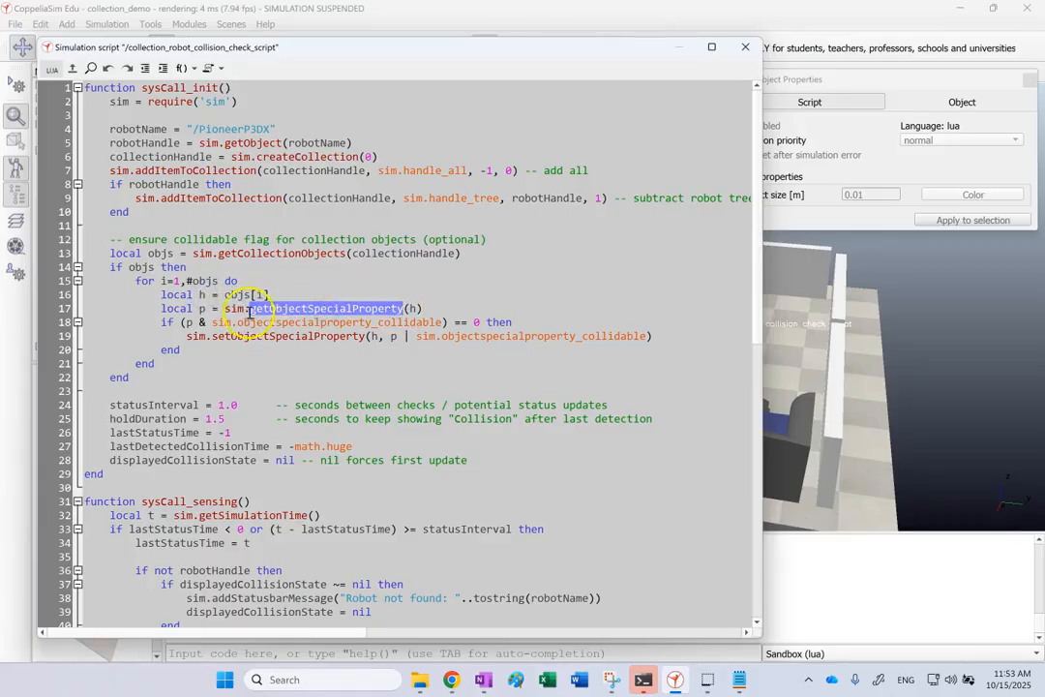
pyautogui.click(204, 308)
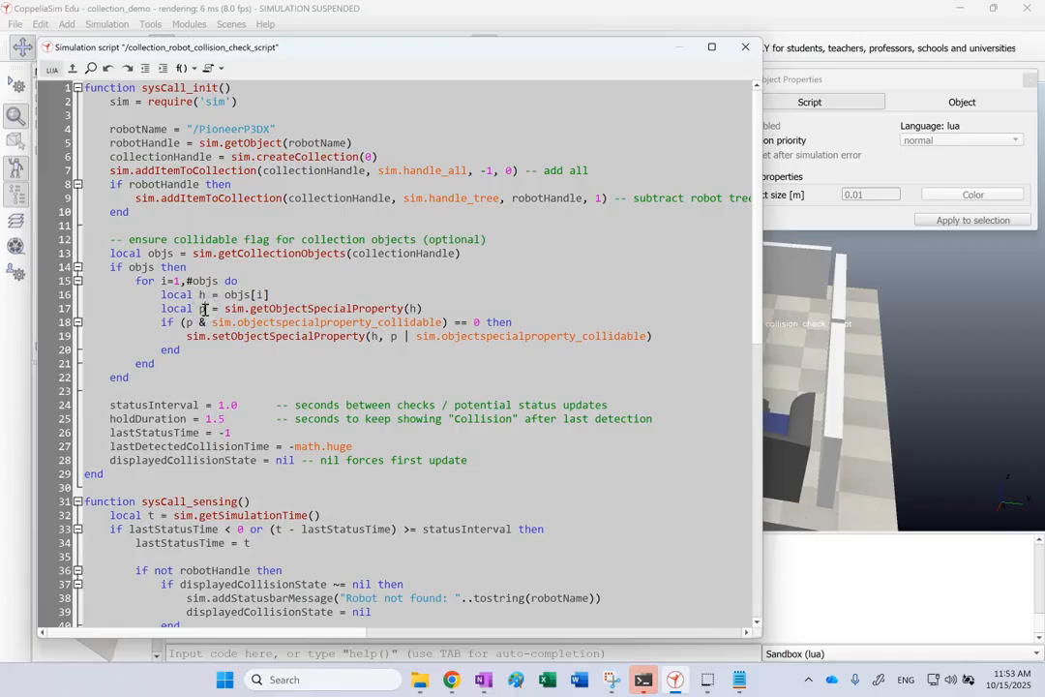
pyautogui.click(190, 325)
pyautogui.click(258, 323)
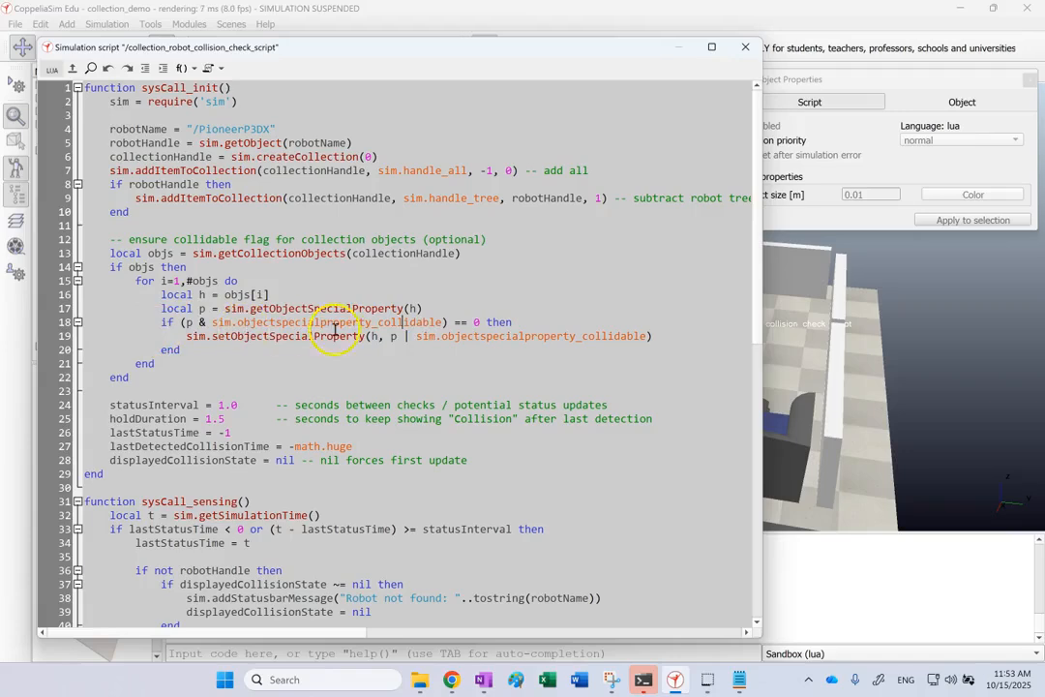
pyautogui.moveTo(444, 323); pyautogui.dragTo(365, 322)
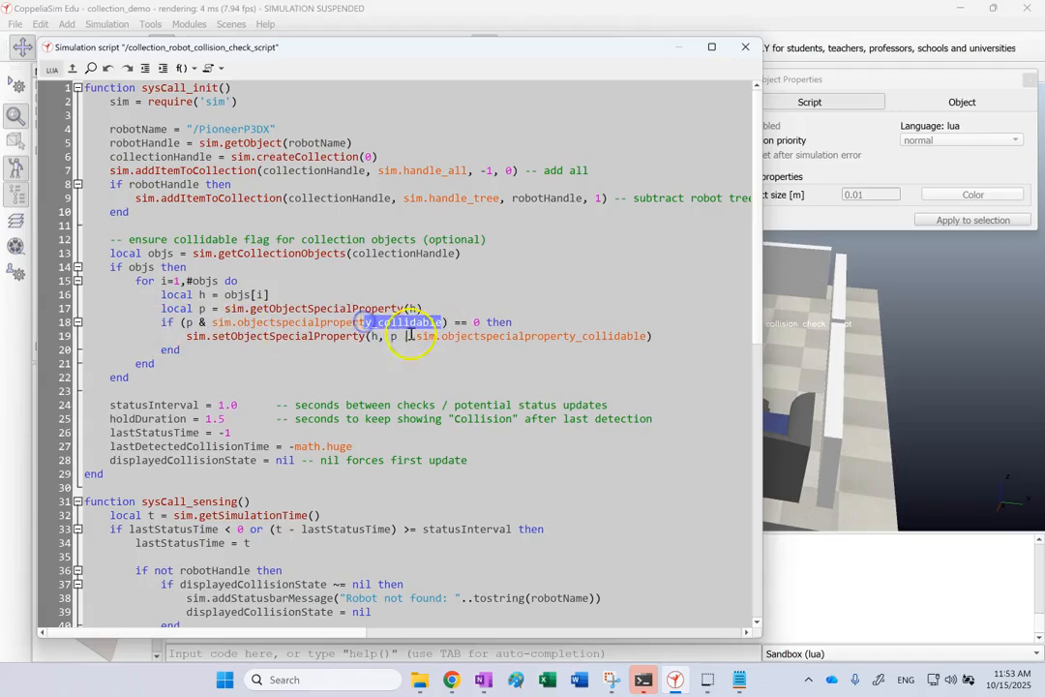
pyautogui.click(482, 306)
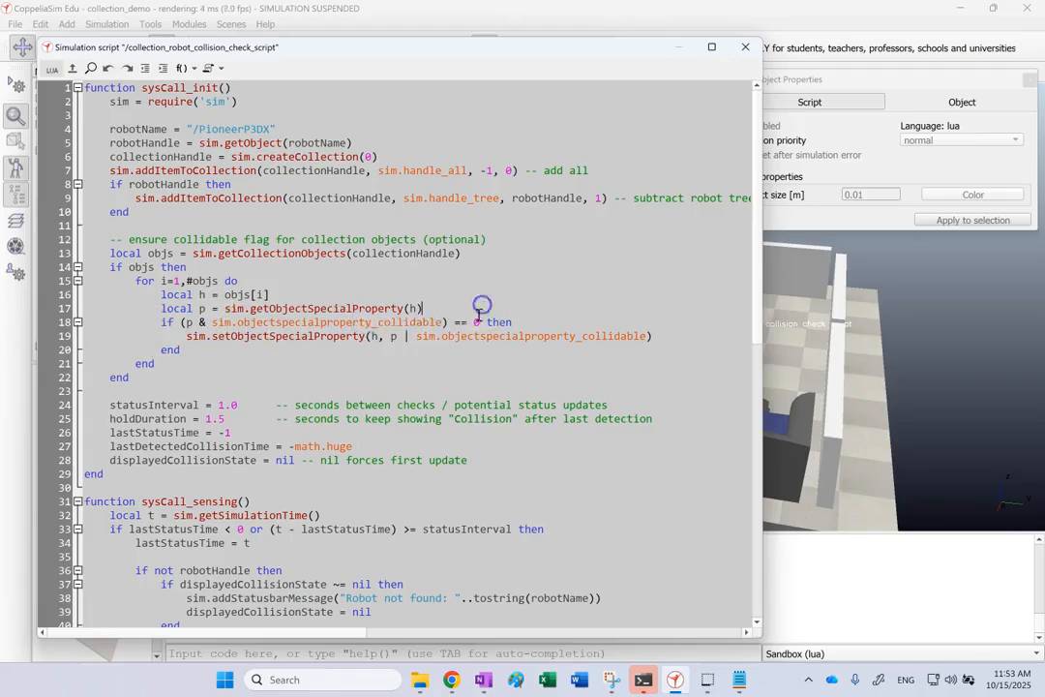
pyautogui.click(431, 321)
# - Highlight the whole collidable-flag block on lines 12 to 22, and setObjectSpecialProperty with its arguments on line 19
pyautogui.moveTo(377, 337); pyautogui.dragTo(84, 239)
pyautogui.click(165, 380)
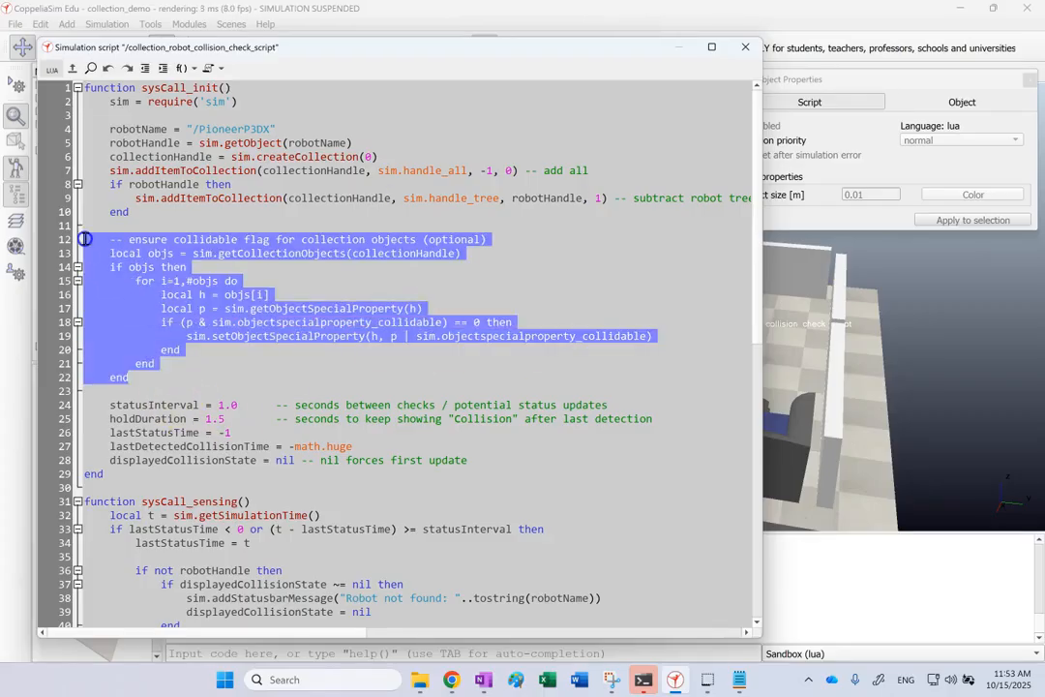
pyautogui.click(311, 339)
pyautogui.tripleClick(312, 338)
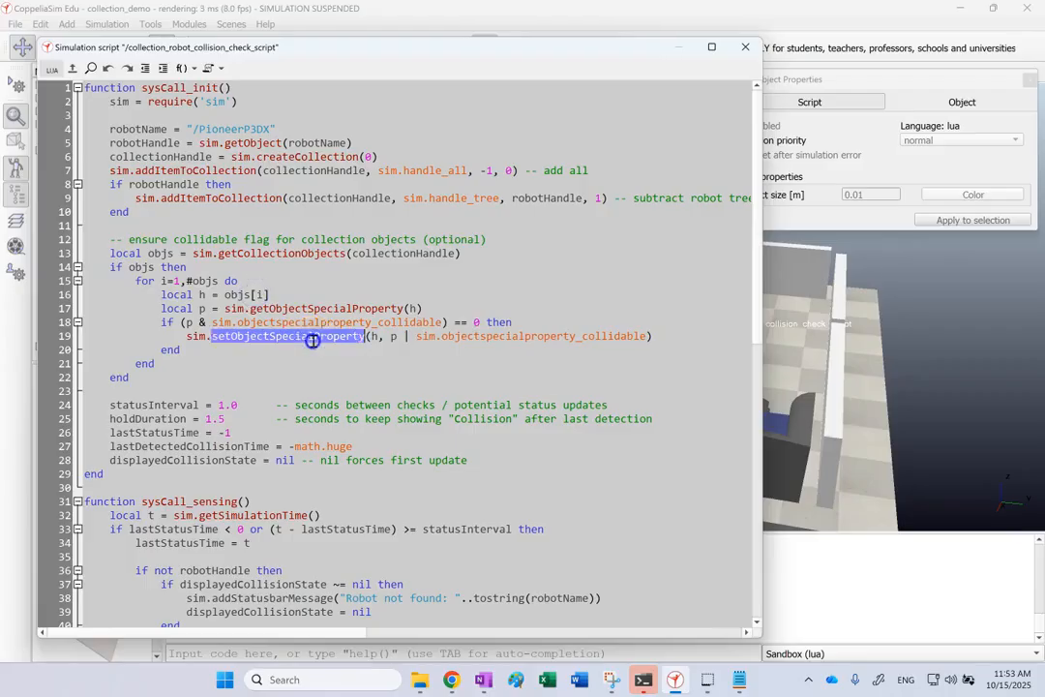
pyautogui.click(381, 337)
pyautogui.click(410, 337)
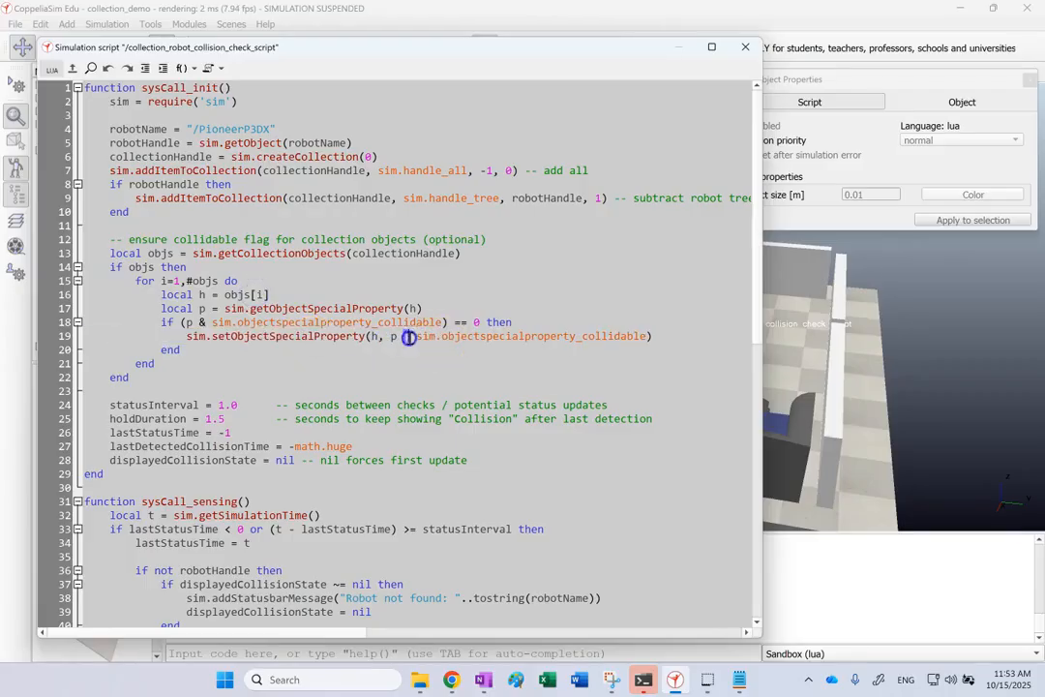
pyautogui.tripleClick(463, 337)
pyautogui.click(409, 337)
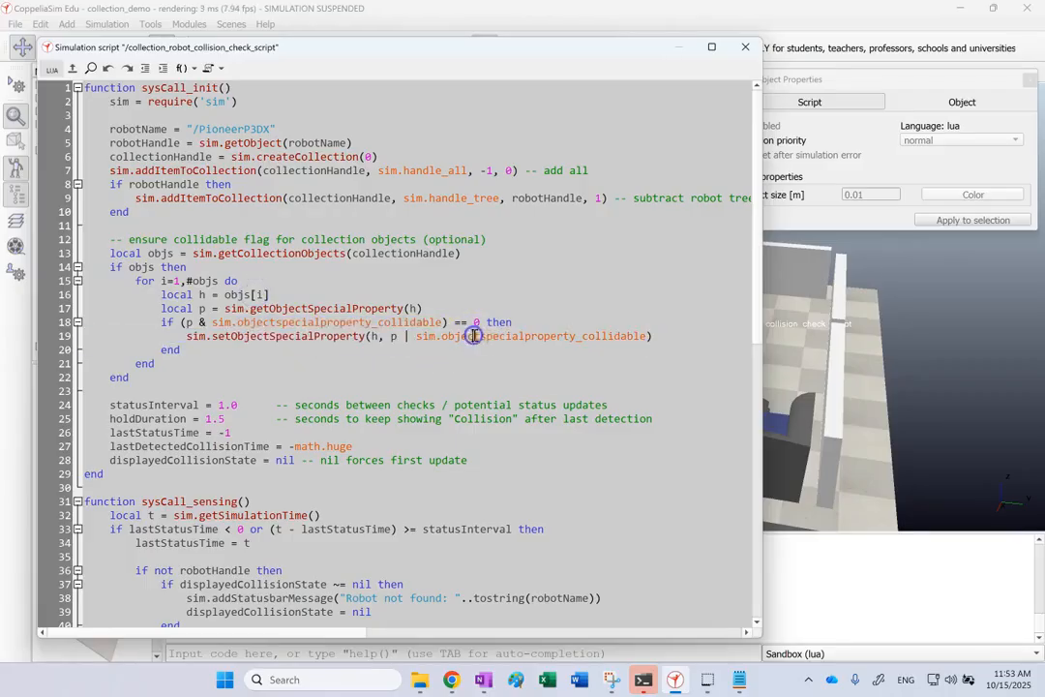
pyautogui.click(466, 336)
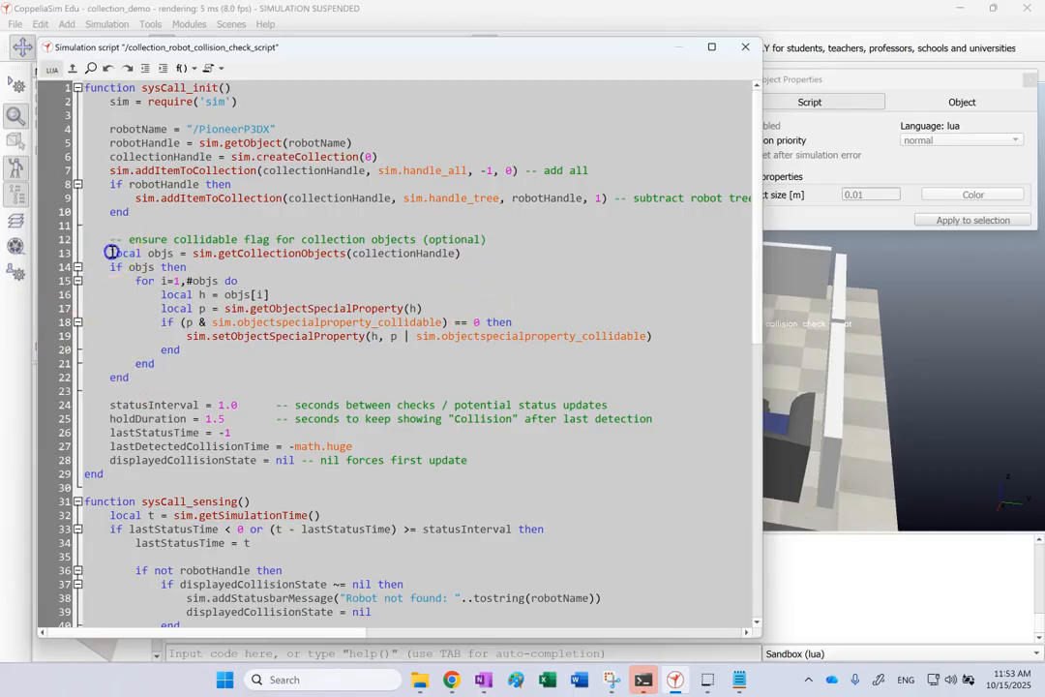
# - Comment out the collidable-flag code on lines 13 to 22 with --[[ before "local objs" and ]] after the last end
pyautogui.write('--[[')
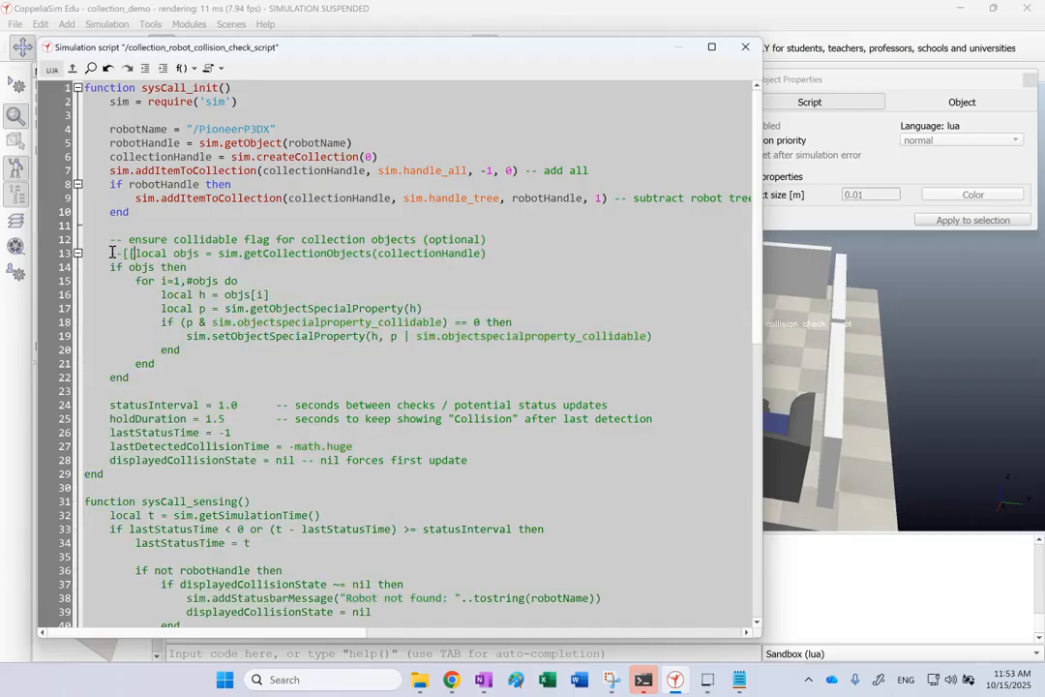
pyautogui.click(141, 377)
pyautogui.write(']]')
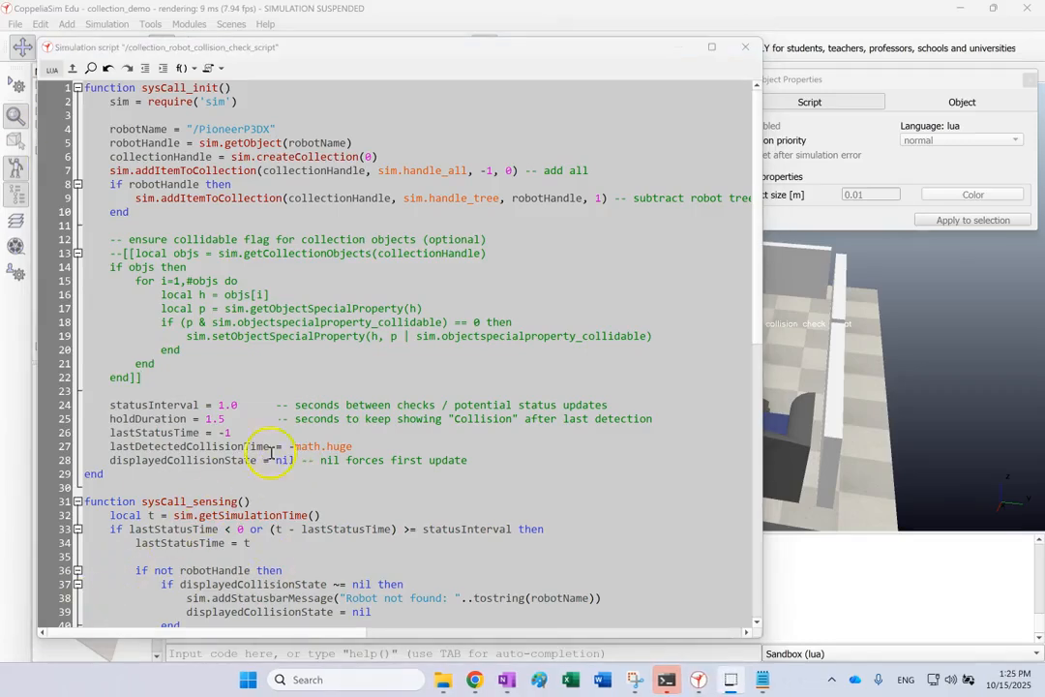
# - Highlight the status and timing variables on lines 24 to 28, and point out the holdDuration value on line 25
pyautogui.click(257, 432)
pyautogui.moveTo(483, 460); pyautogui.dragTo(39, 416)
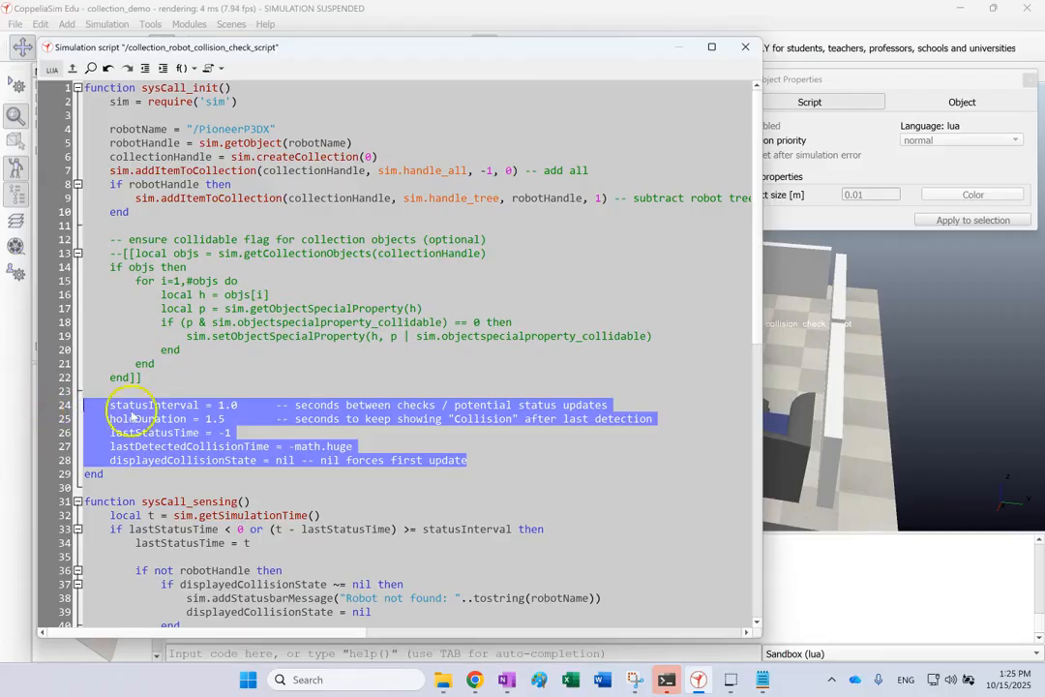
pyautogui.click(231, 416)
pyautogui.doubleClick(218, 419)
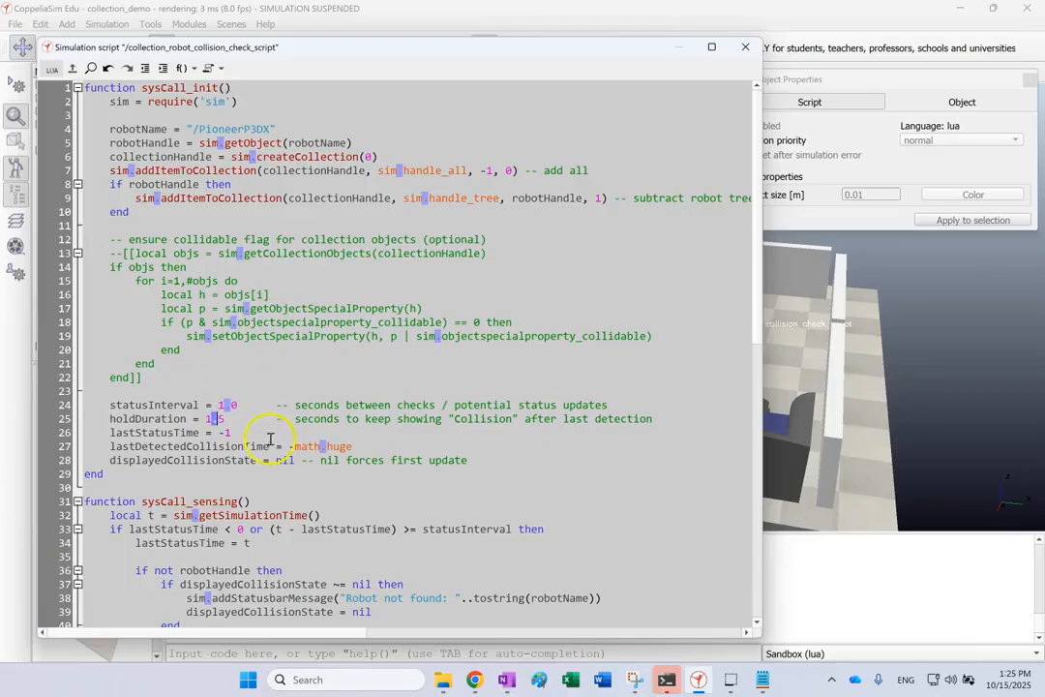
# - Close the script and properties windows, and highlight the collision-check script's three messages in the status log
pyautogui.click(887, 607)
pyautogui.click(745, 46)
pyautogui.click(1028, 80)
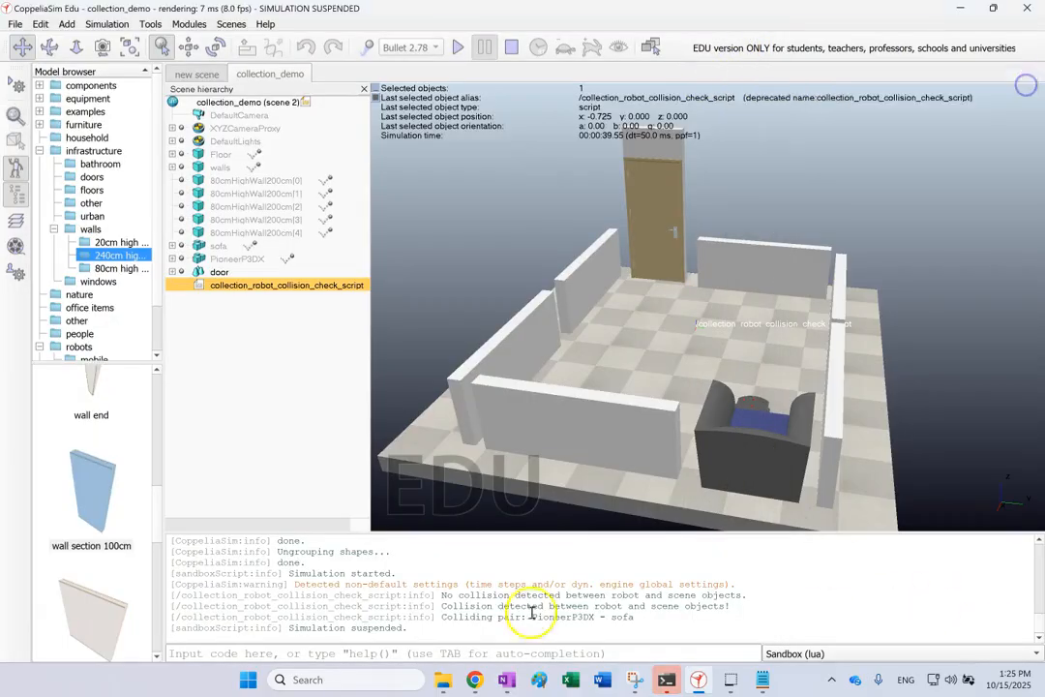
pyautogui.moveTo(437, 597); pyautogui.dragTo(664, 622)
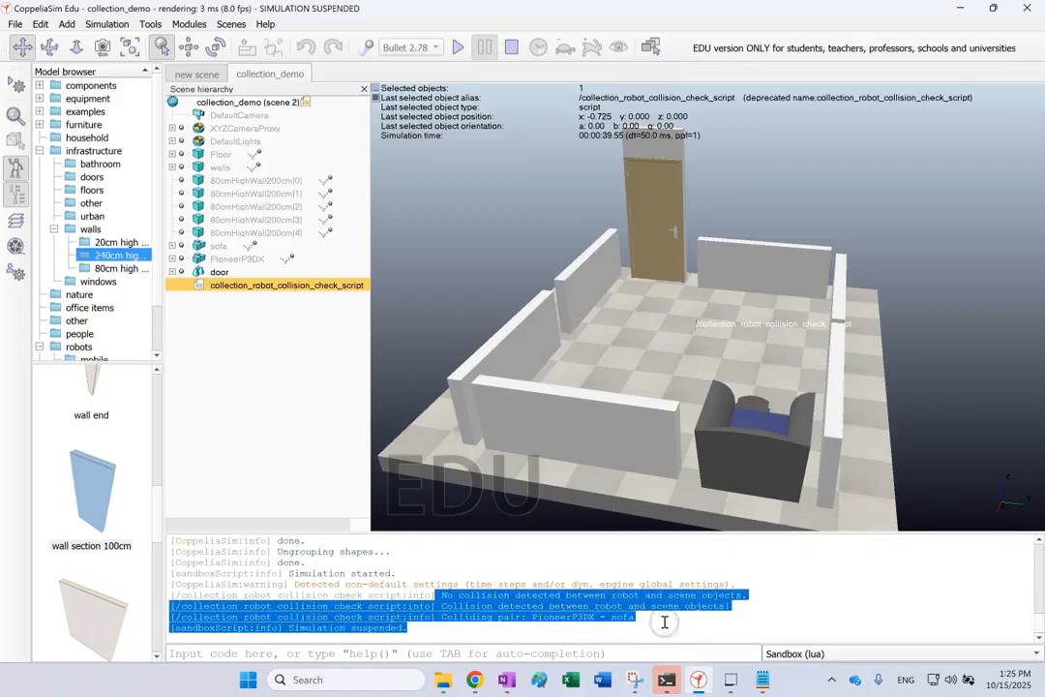
pyautogui.click(630, 579)
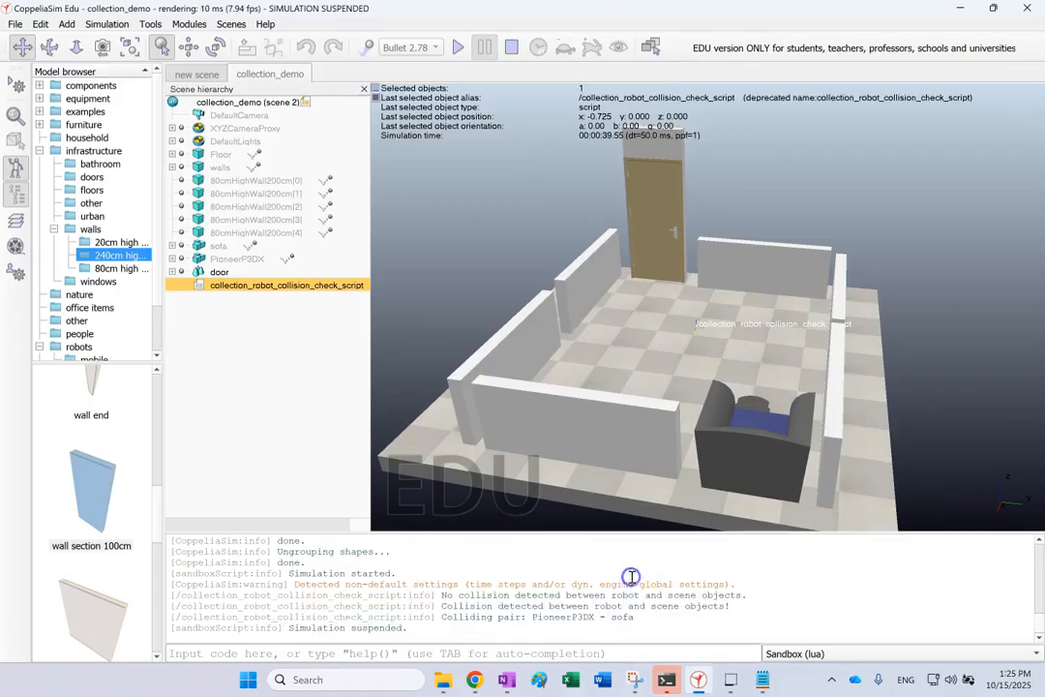
pyautogui.moveTo(658, 614); pyautogui.dragTo(167, 597)
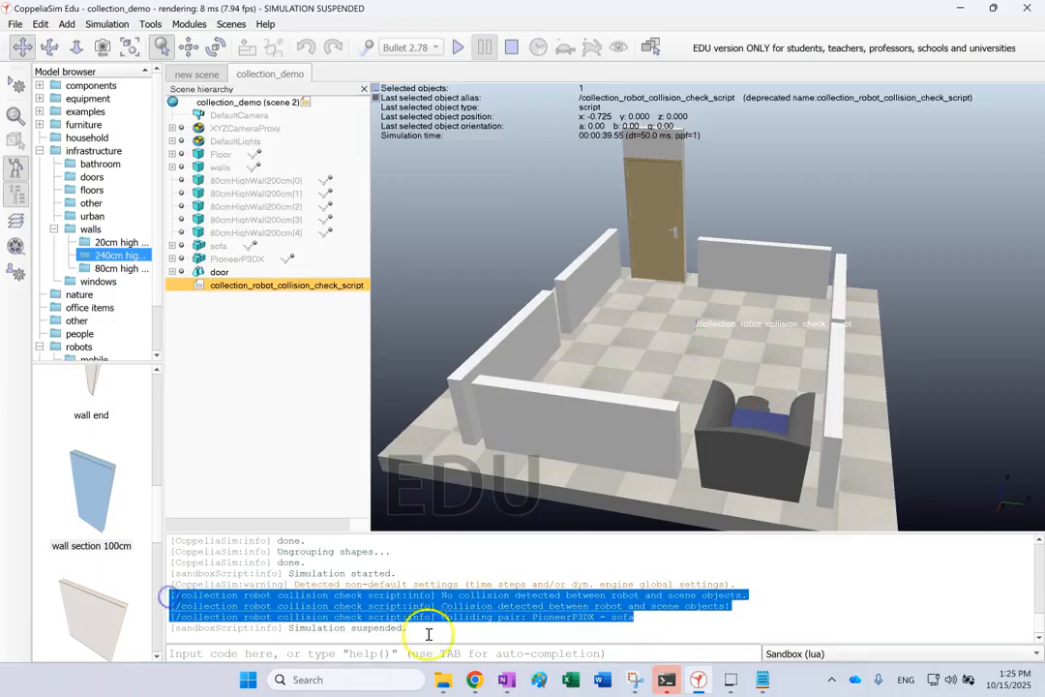
pyautogui.click(518, 608)
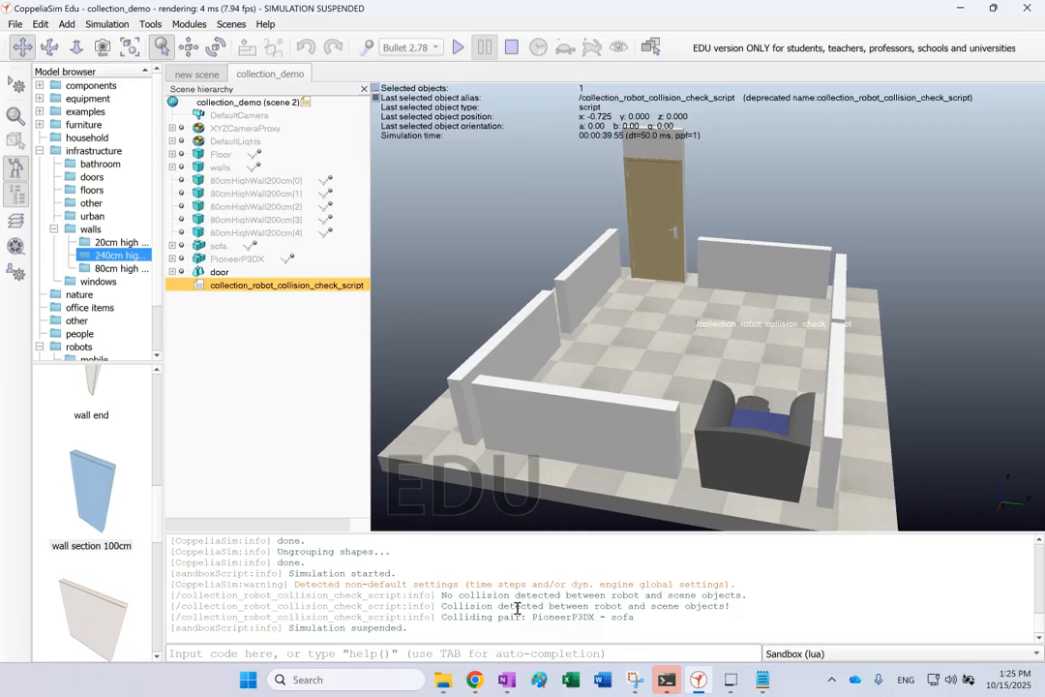
pyautogui.moveTo(644, 616); pyautogui.dragTo(177, 593)
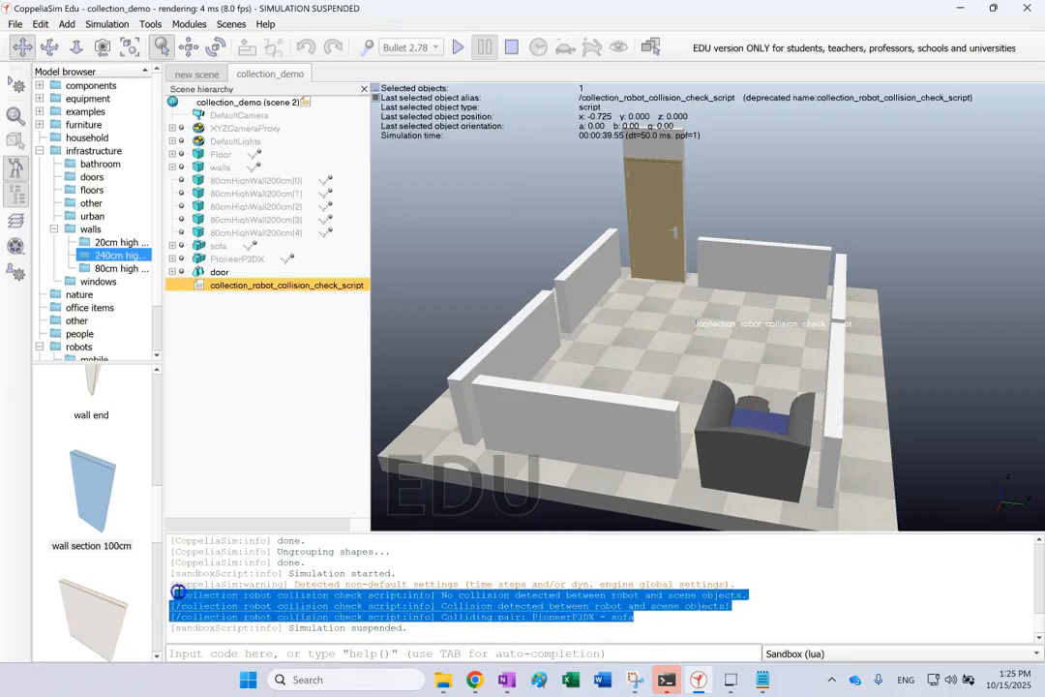
pyautogui.click(616, 606)
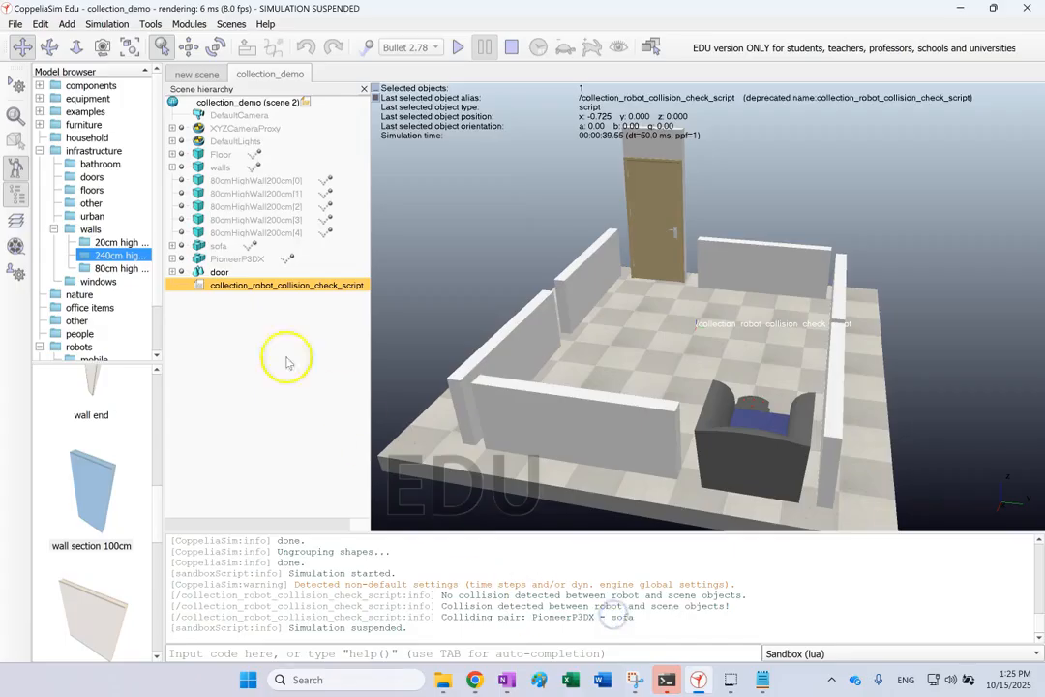
# - Reopen the collision-check script, and highlight the holdDuration line 25 and the sysCall_sensing name on line 31
pyautogui.doubleClick(198, 284)
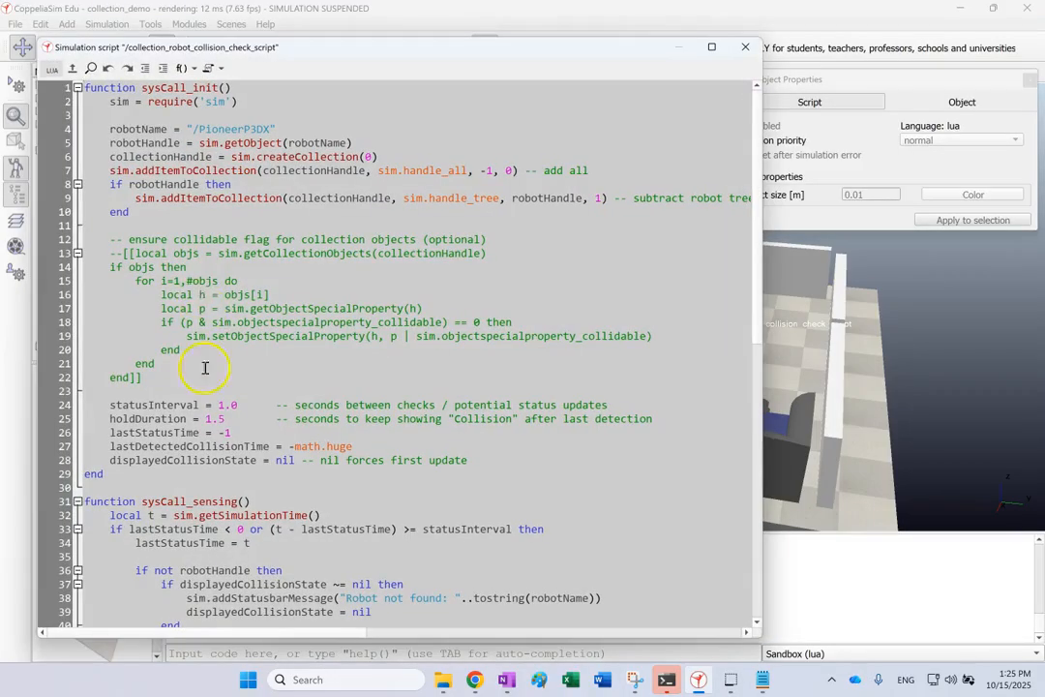
pyautogui.moveTo(242, 414); pyautogui.dragTo(75, 417)
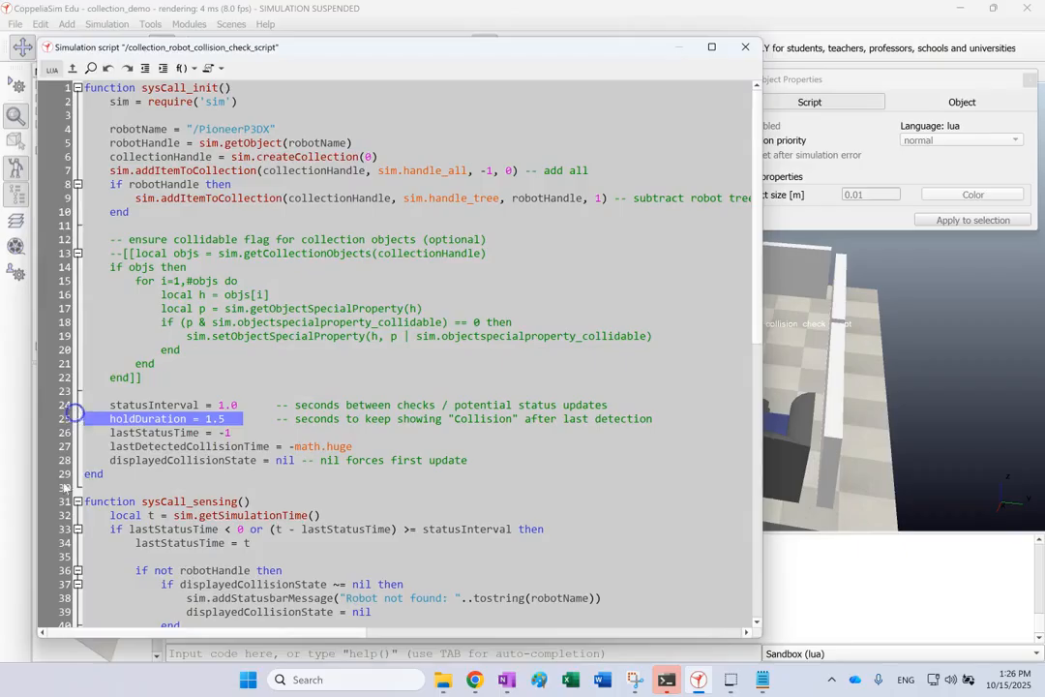
pyautogui.scroll(-4, 299, 264)
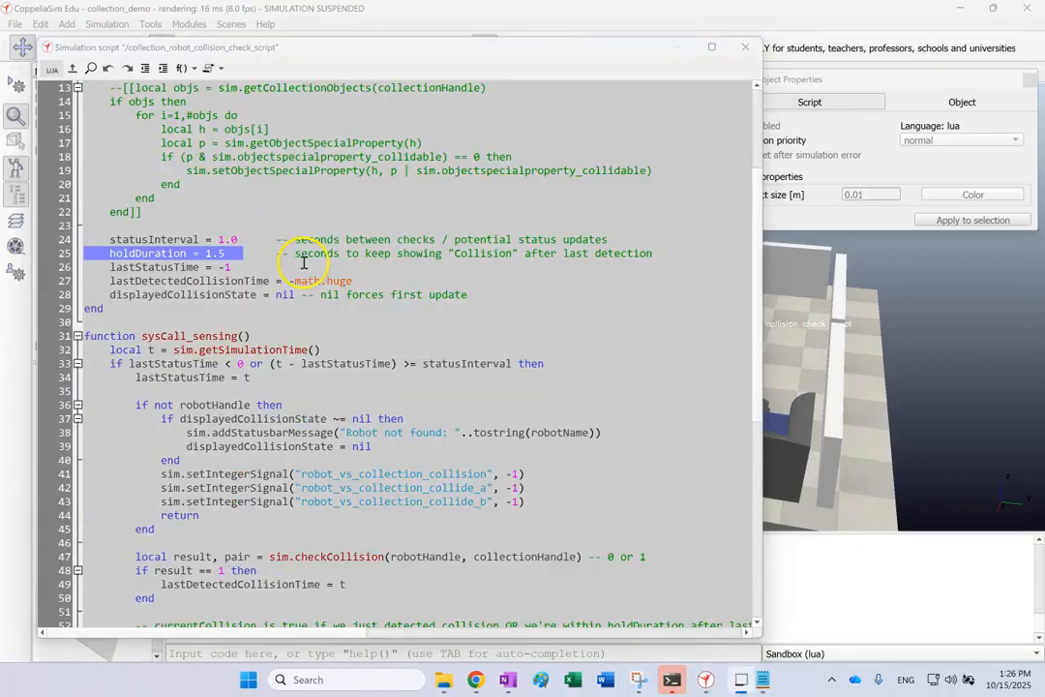
pyautogui.doubleClick(215, 336)
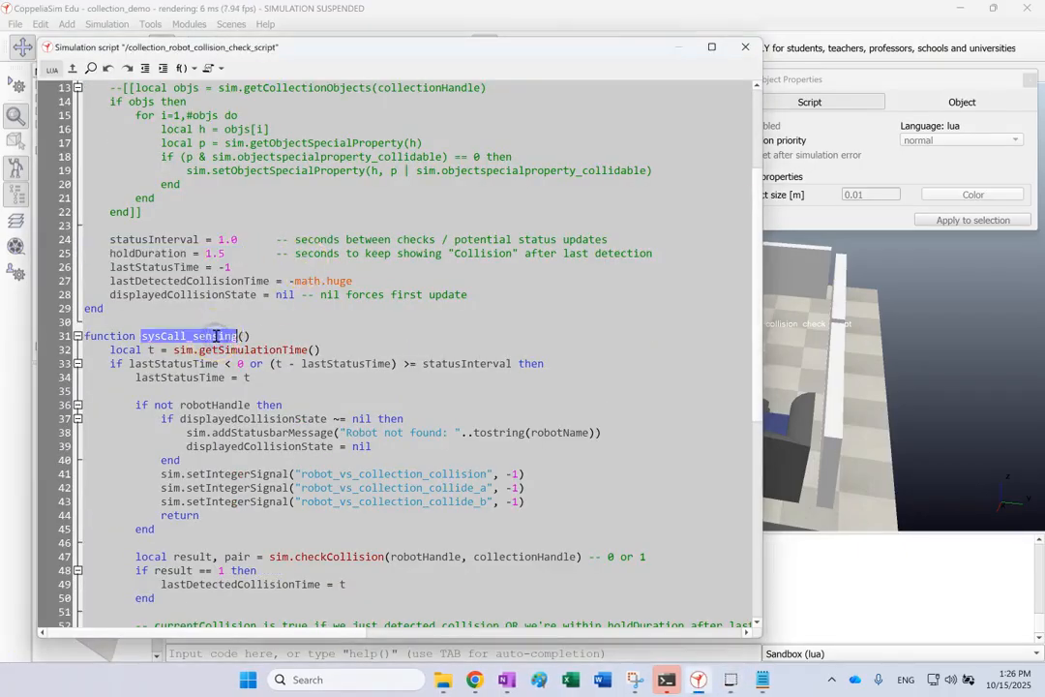
pyautogui.click(150, 349)
pyautogui.click(288, 349)
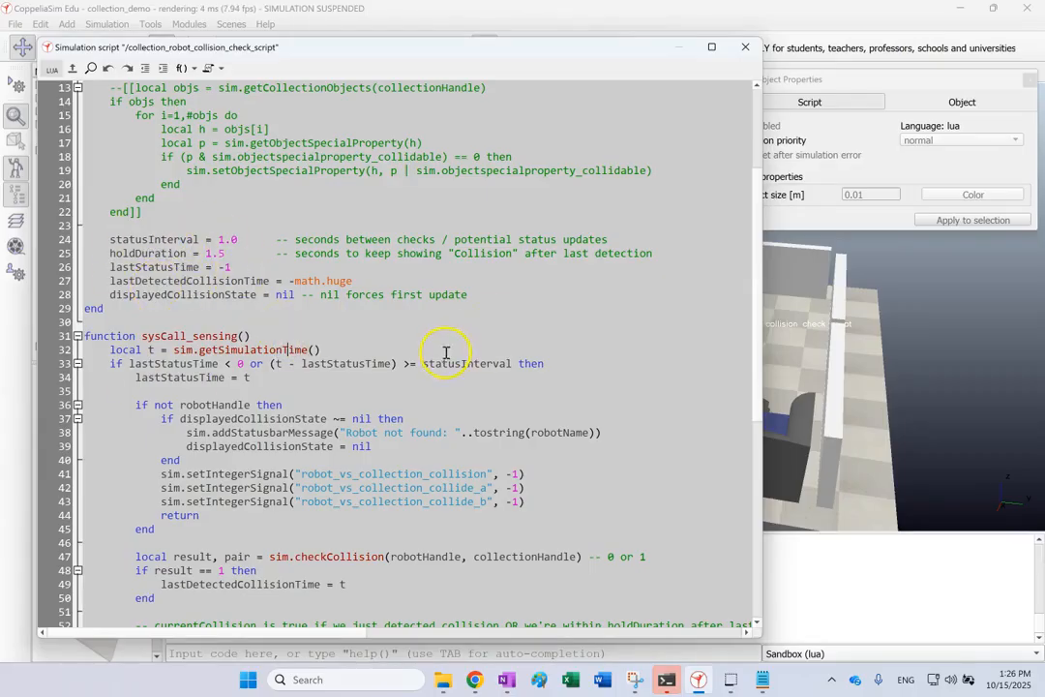
# - Highlight the status-interval condition on lines 33 and 34, and the code block on lines 35 to 49
pyautogui.moveTo(336, 379); pyautogui.dragTo(68, 362)
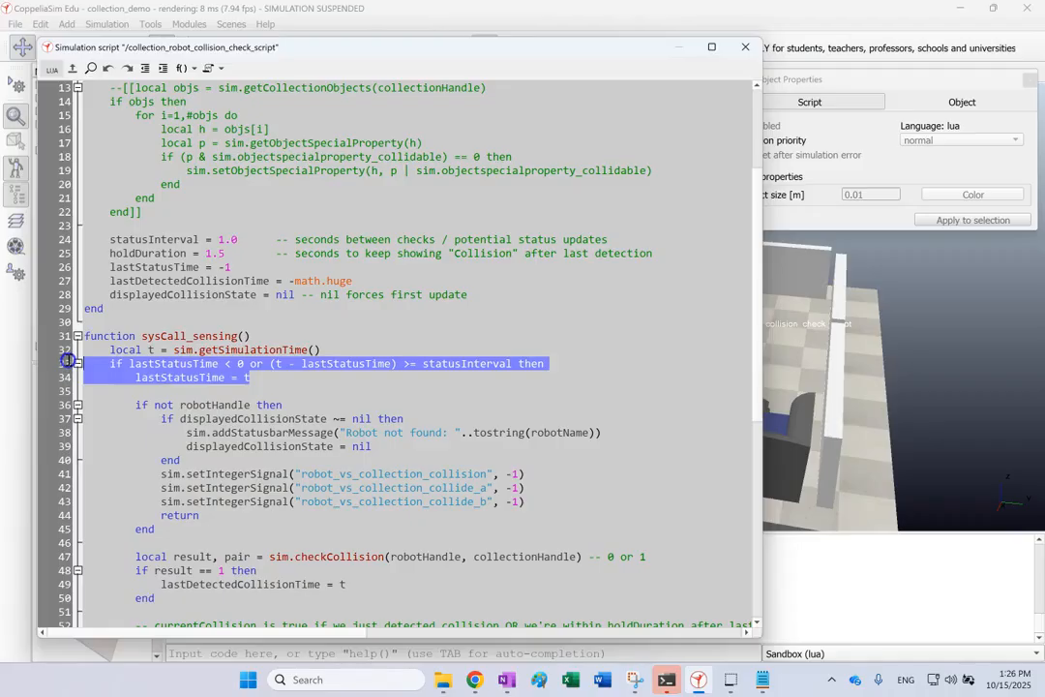
pyautogui.click(292, 366)
pyautogui.click(371, 371)
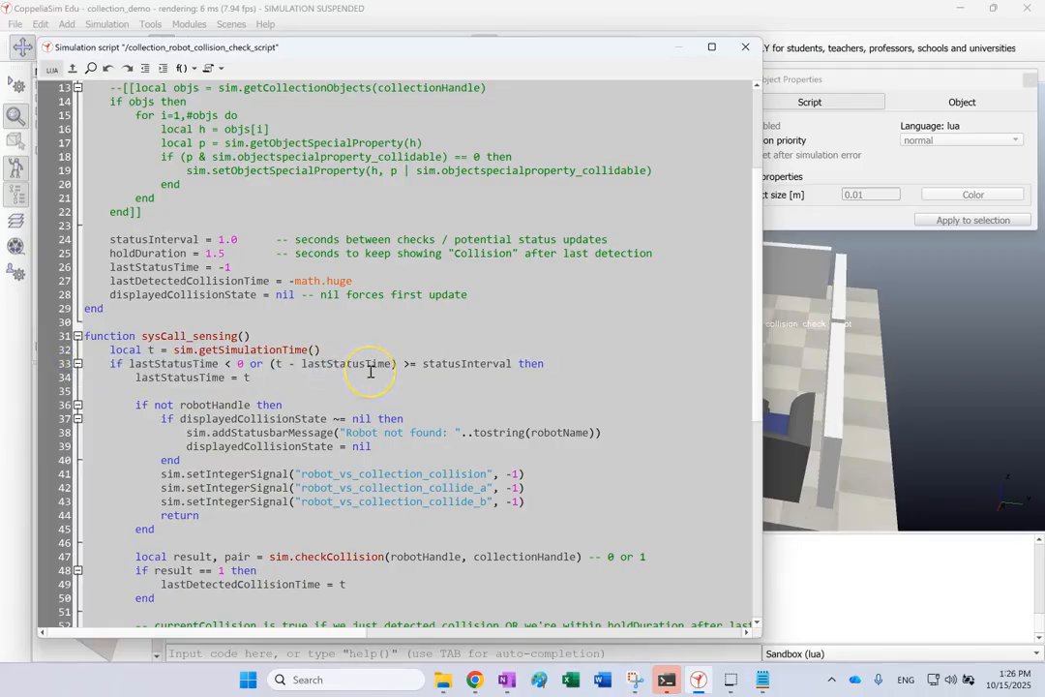
pyautogui.moveTo(377, 585); pyautogui.dragTo(84, 399)
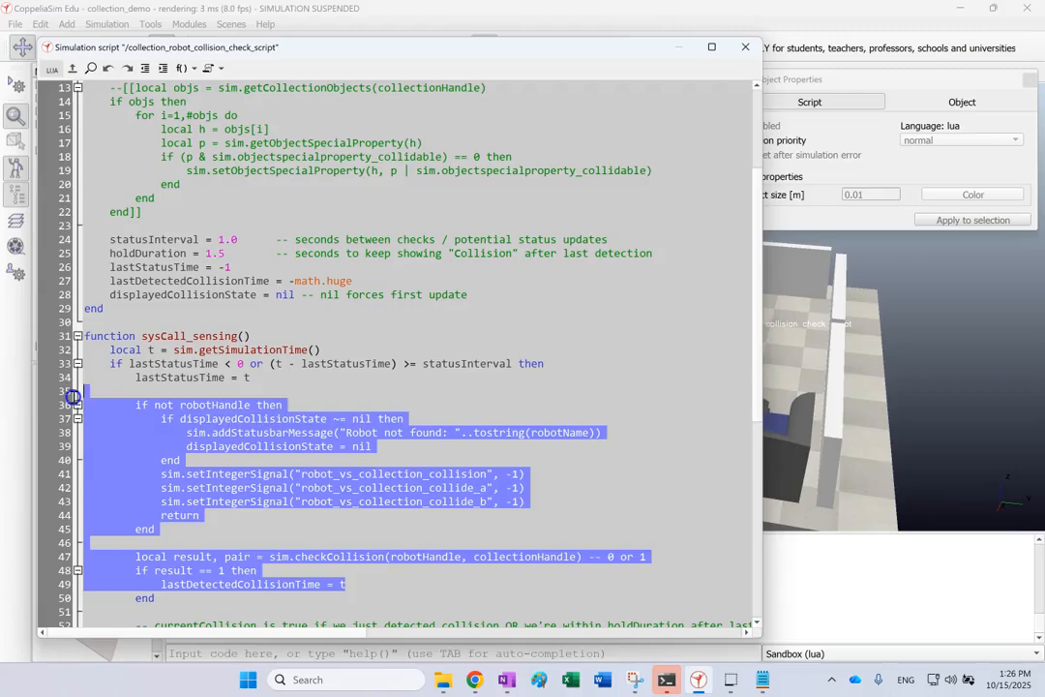
pyautogui.click(382, 384)
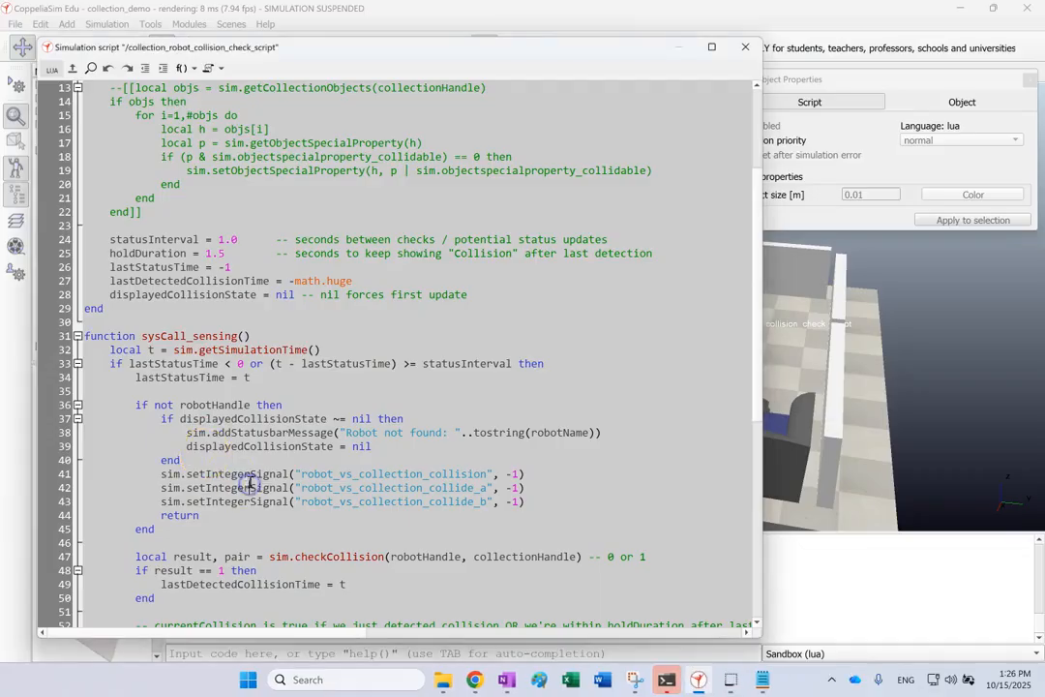
# - Comment out the missing-robotHandle check on lines 36 to 45 with --[[ before "if not robotHandle" and ]] after its closing end
pyautogui.click(179, 406)
pyautogui.doubleClick(207, 405)
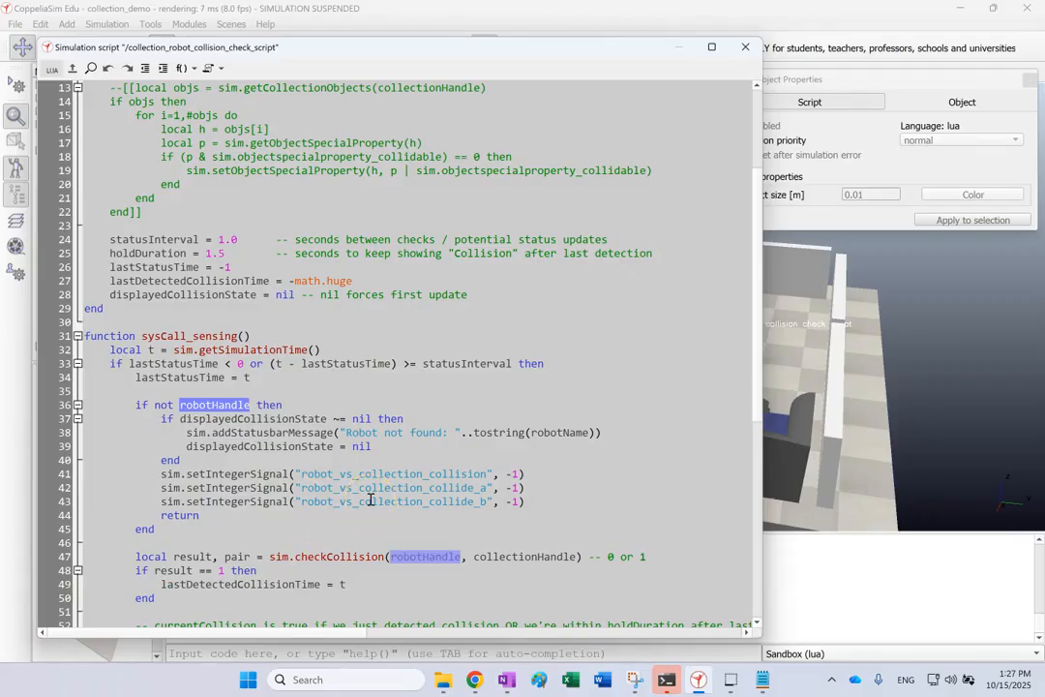
pyautogui.click(135, 404)
pyautogui.write('--[[')
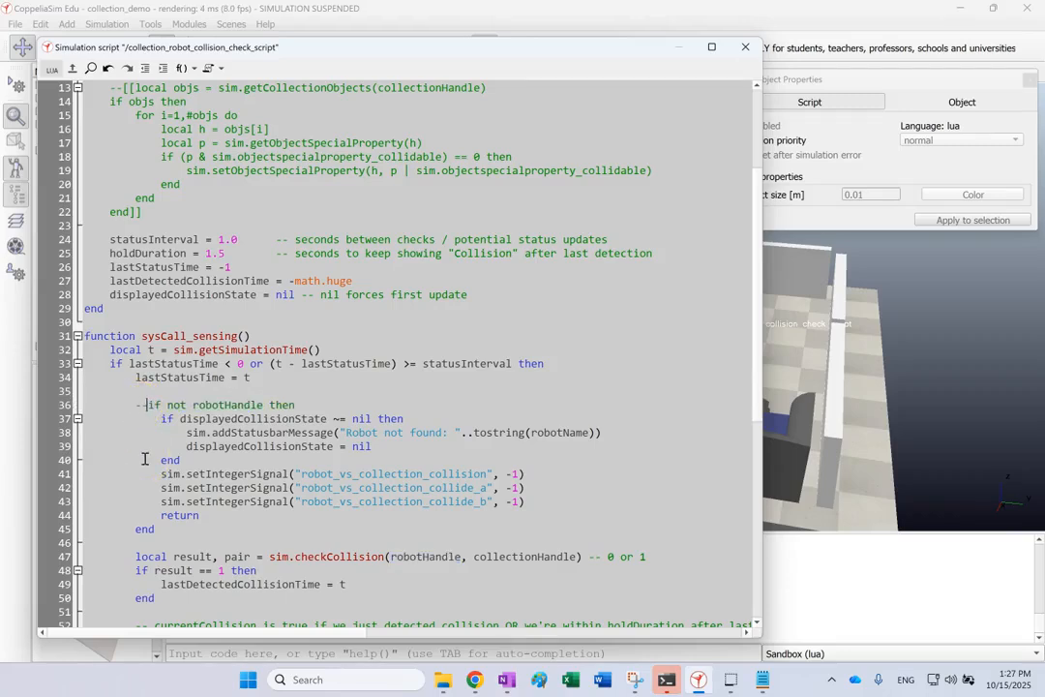
pyautogui.click(150, 525)
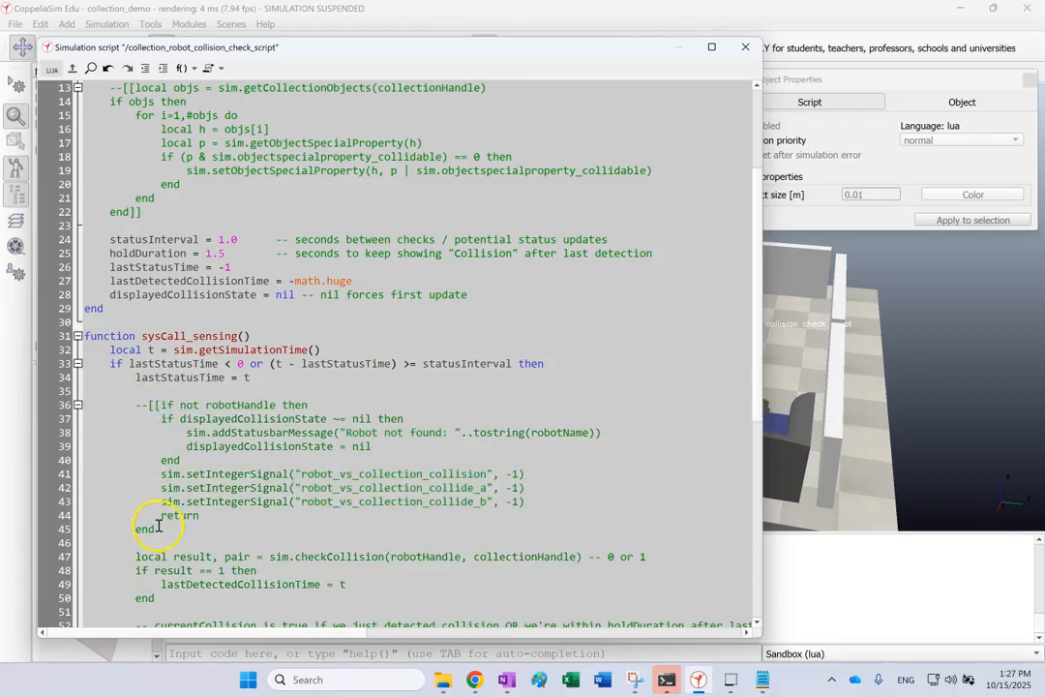
pyautogui.write(']]')
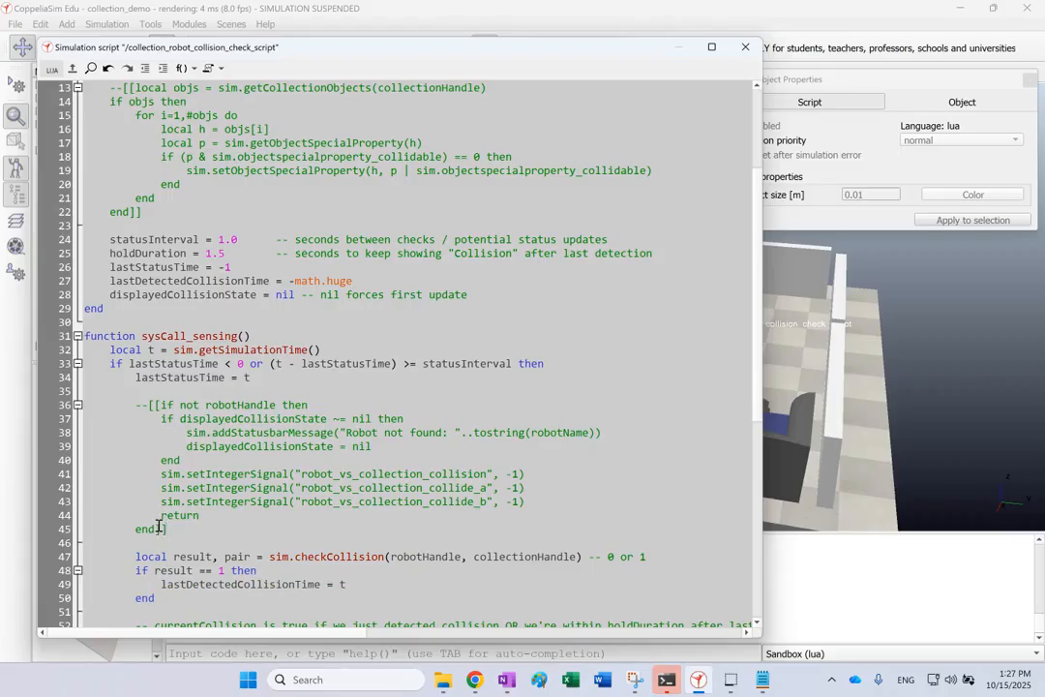
# - Highlight the checkCollision call on line 47 and its robotHandle and collectionHandle arguments
pyautogui.scroll(-2, 248, 481)
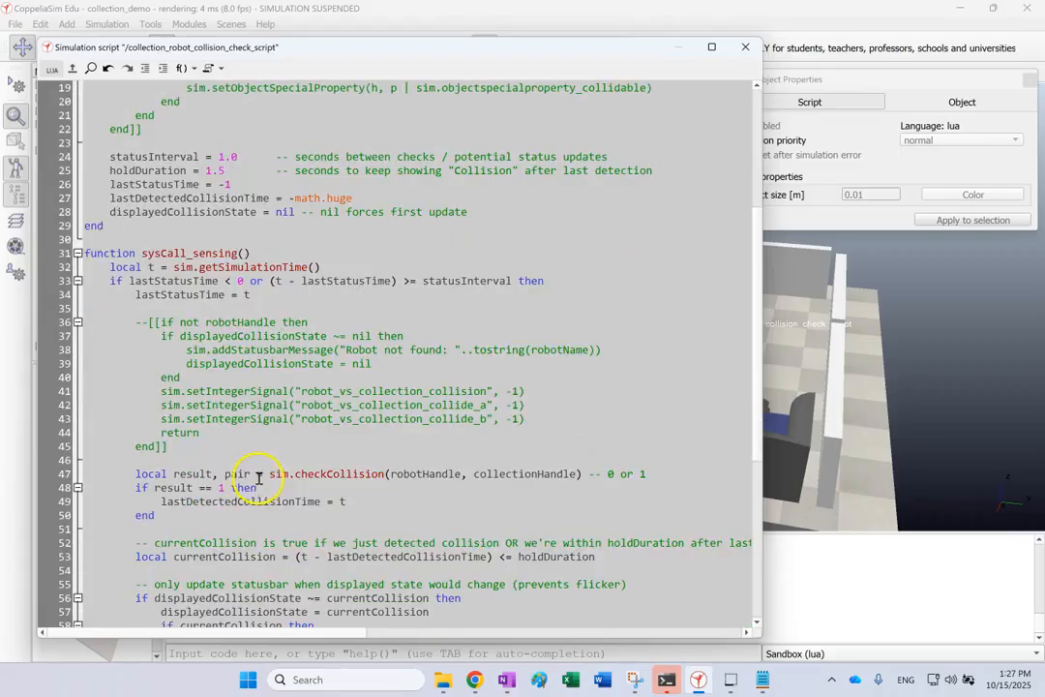
pyautogui.doubleClick(331, 475)
pyautogui.click(316, 475)
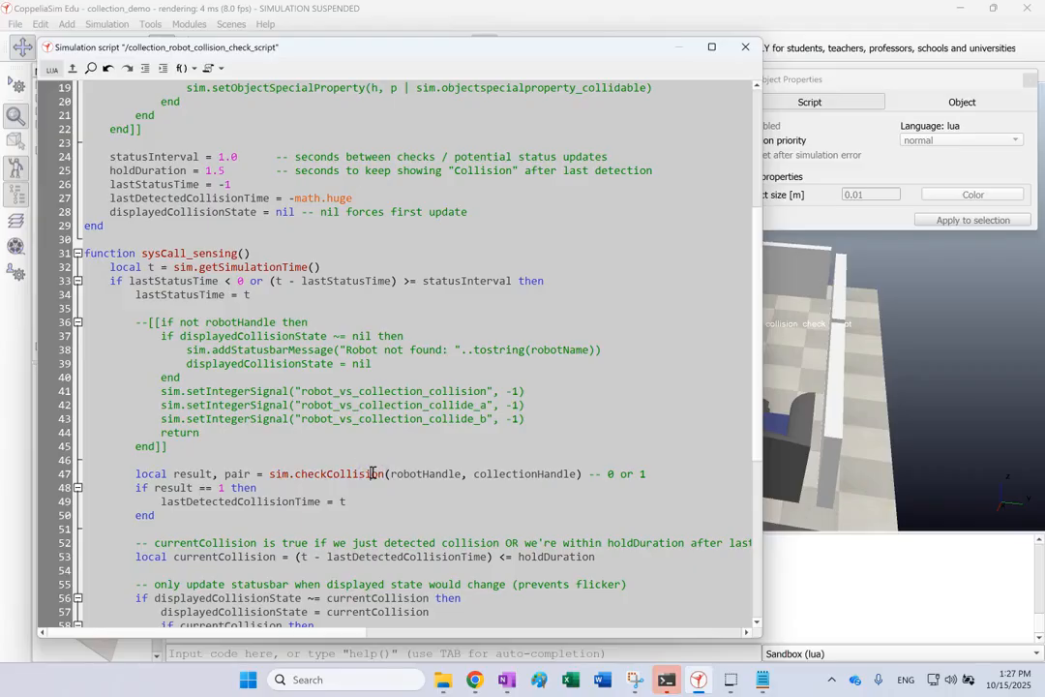
pyautogui.doubleClick(413, 475)
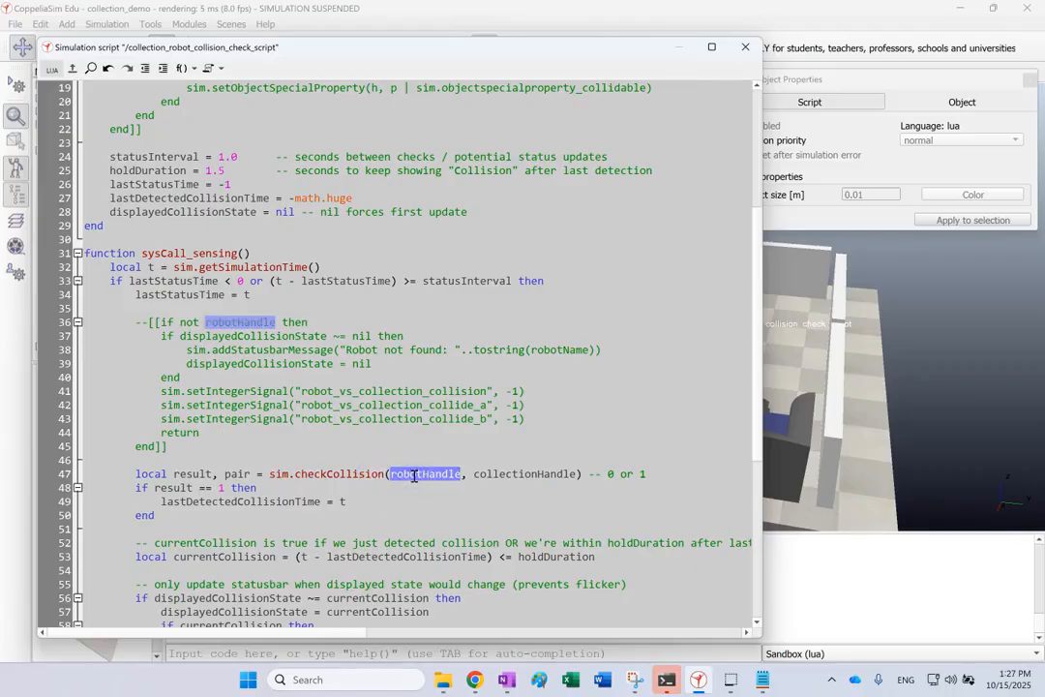
pyautogui.doubleClick(518, 475)
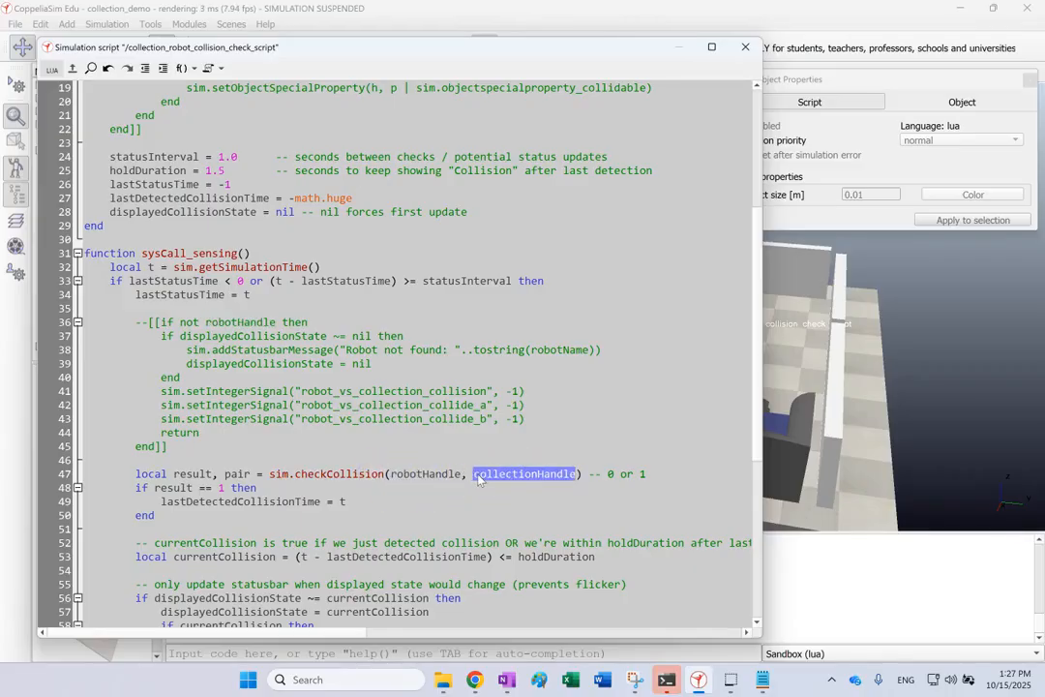
# - Highlight the result and pair return values, the 1 compared on line 48, and the whole block on lines 47 to 50
pyautogui.doubleClick(191, 473)
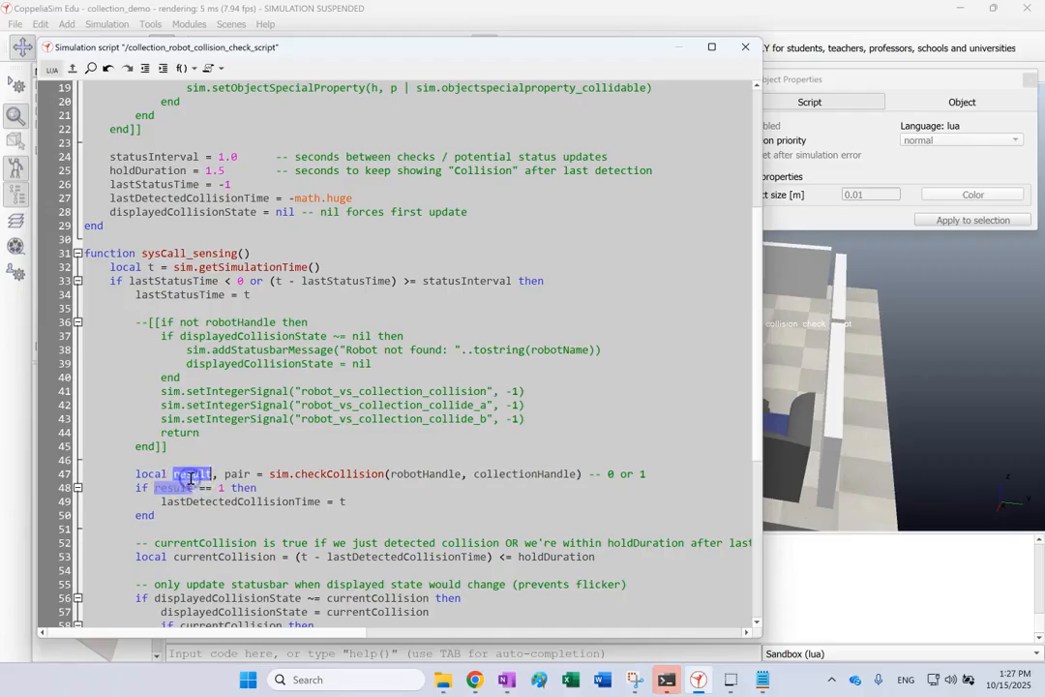
pyautogui.click(237, 473)
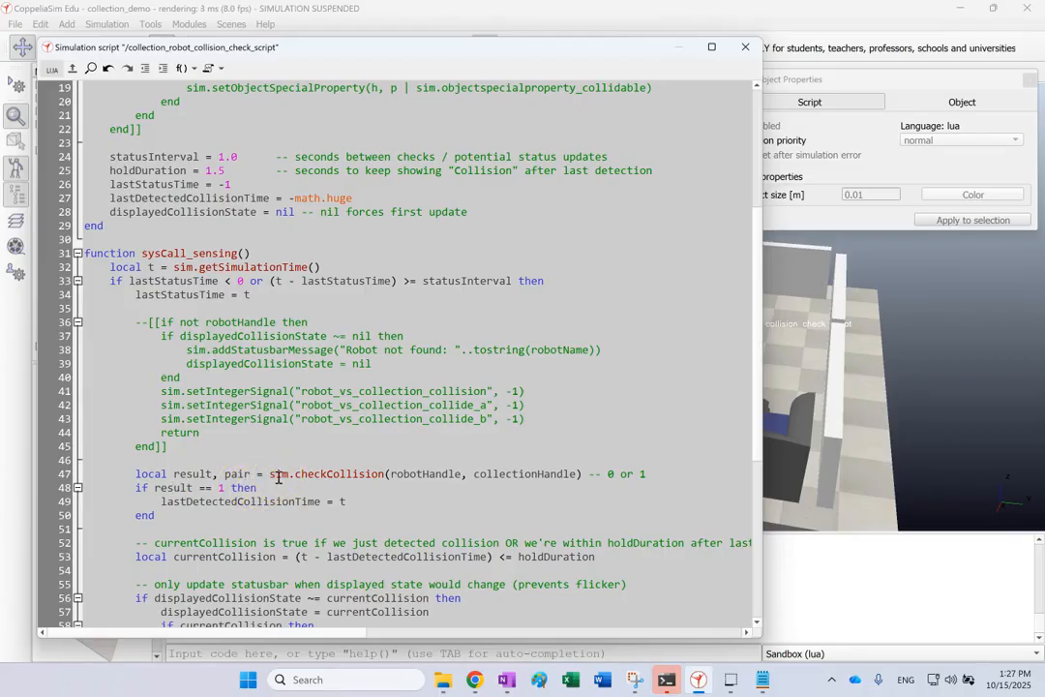
pyautogui.doubleClick(240, 473)
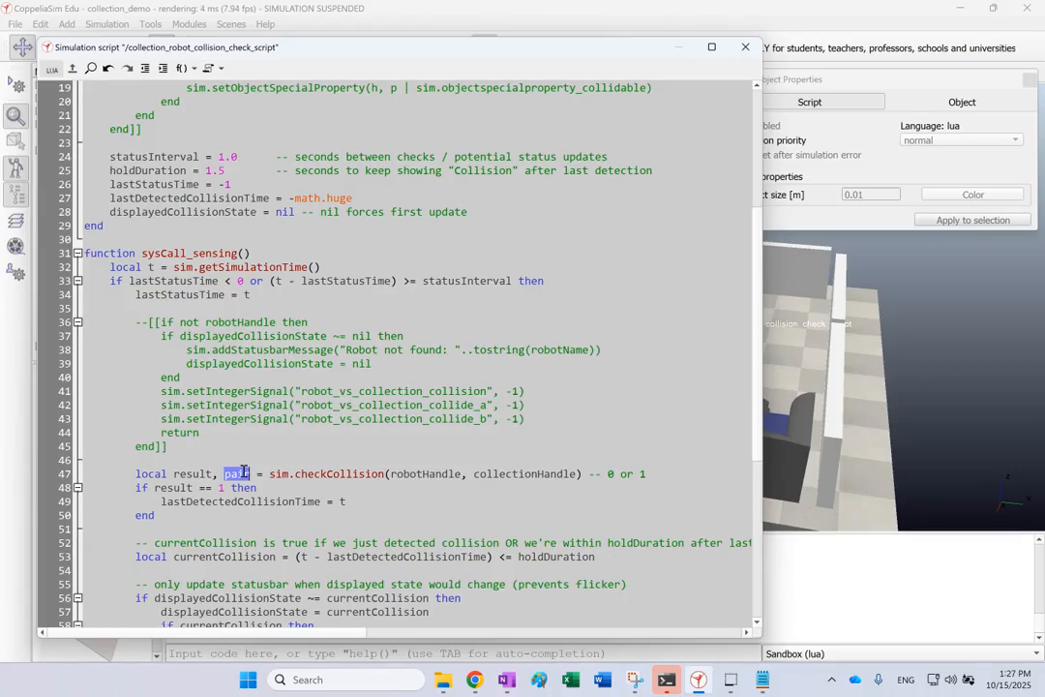
pyautogui.doubleClick(220, 488)
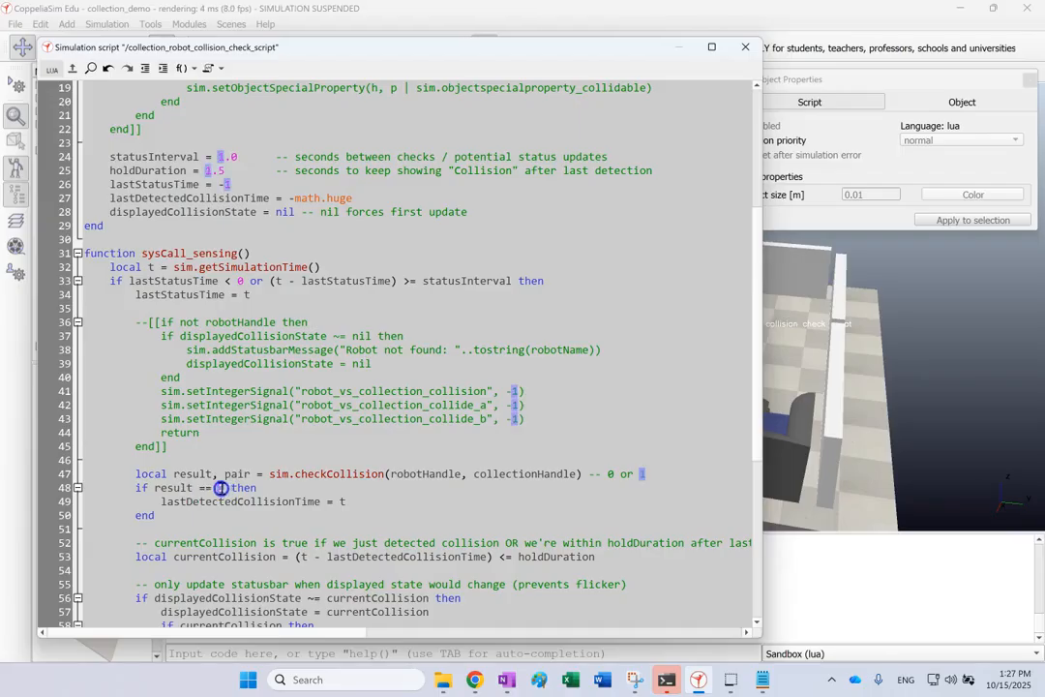
pyautogui.moveTo(155, 515); pyautogui.dragTo(77, 473)
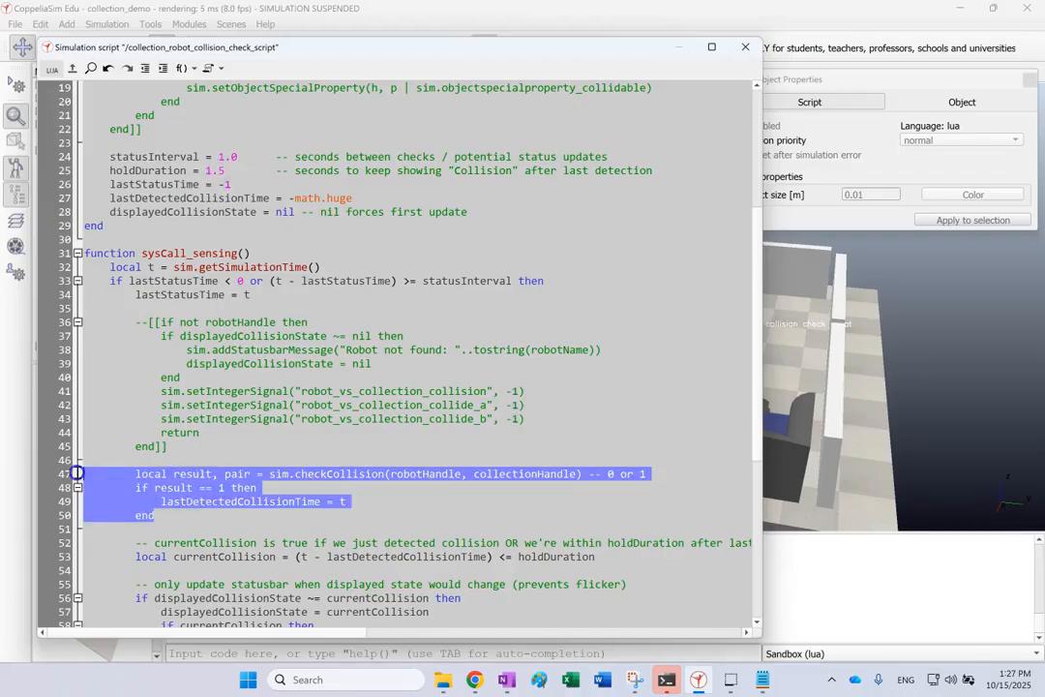
pyautogui.click(653, 513)
# - Highlight the pair variable on line 47, and point out its indices 1 and 2 on lines 61 and 62
pyautogui.scroll(-1, 350, 427)
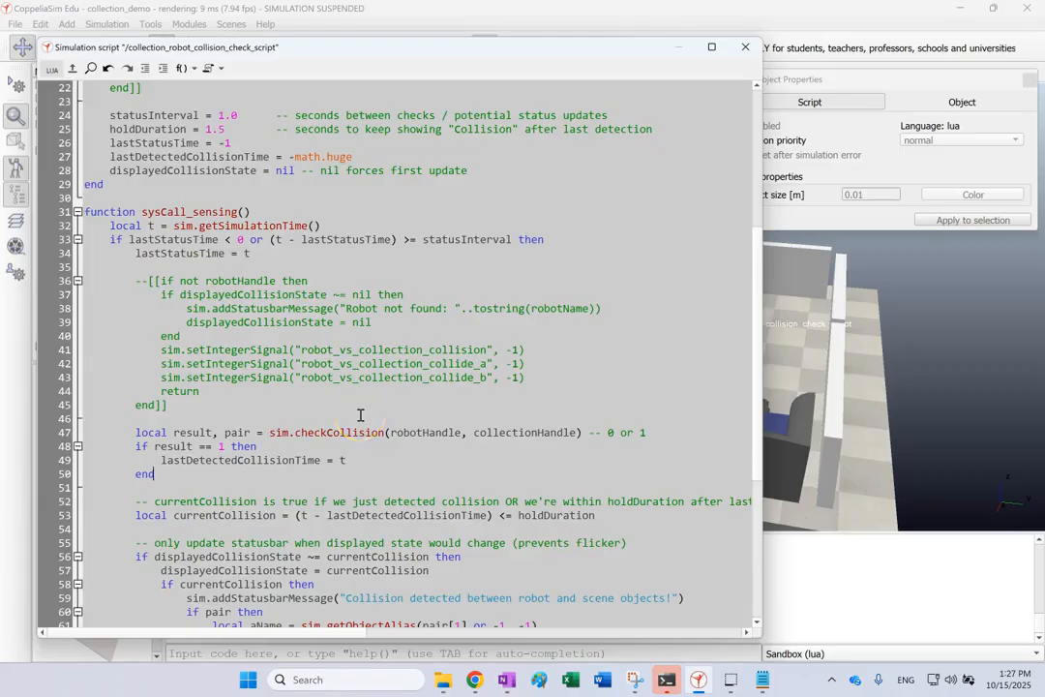
pyautogui.scroll(-2, 360, 415)
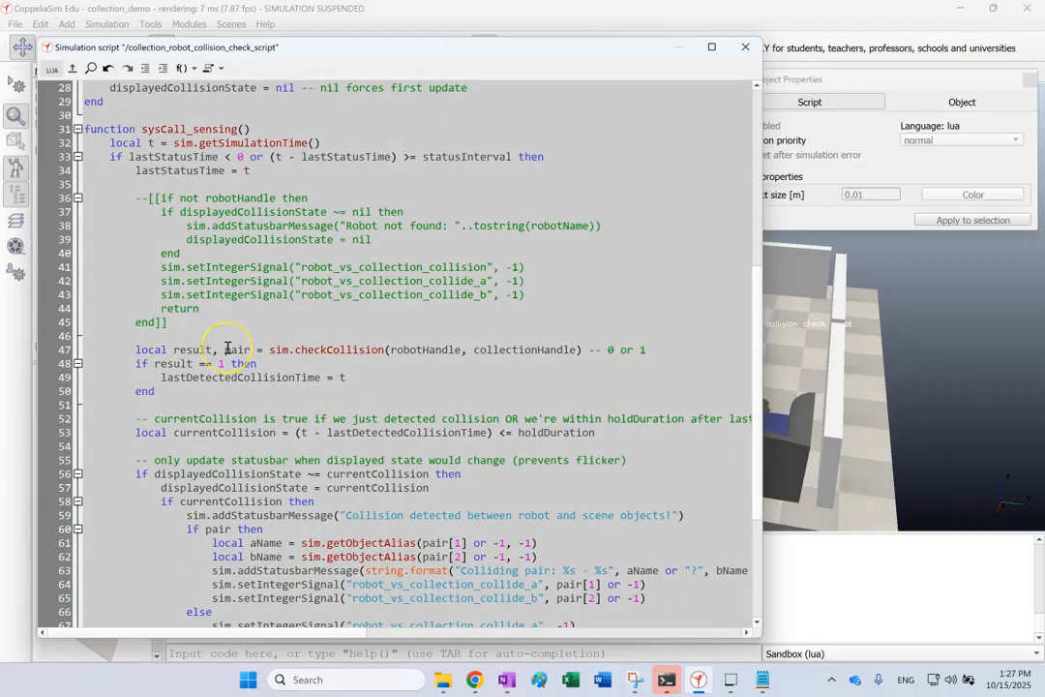
pyautogui.scroll(-1, 232, 348)
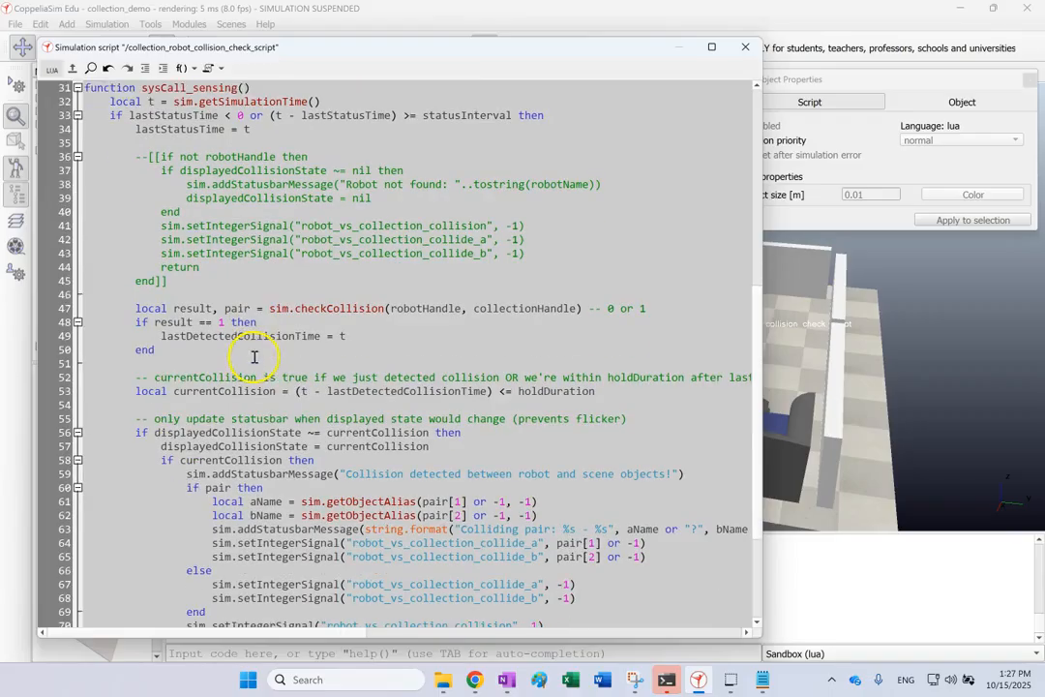
pyautogui.click(284, 397)
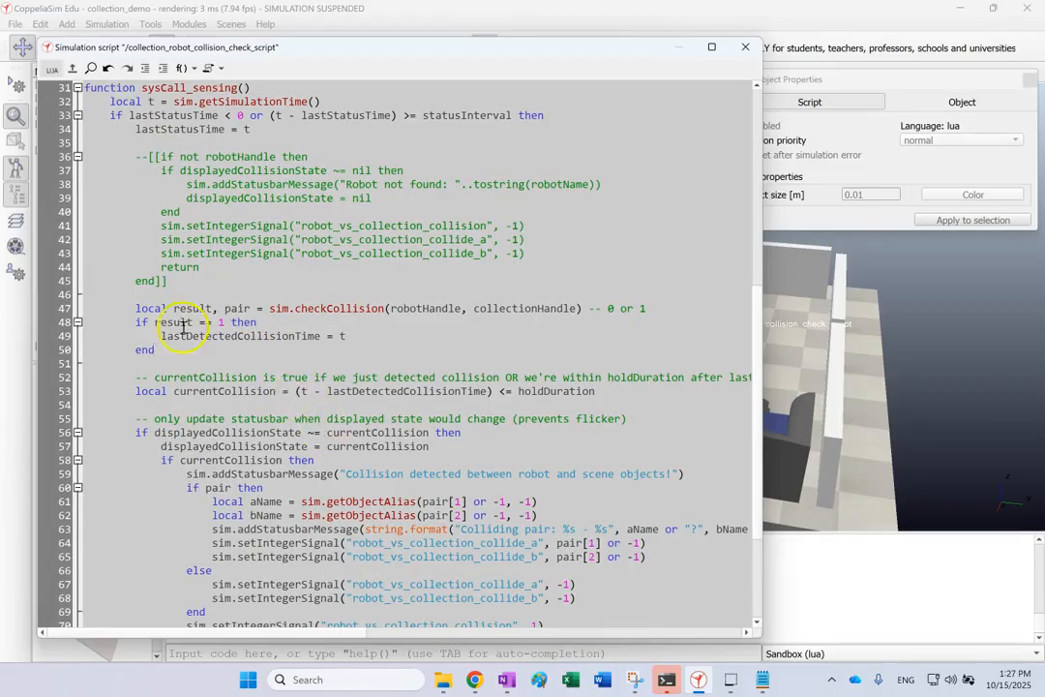
pyautogui.doubleClick(245, 308)
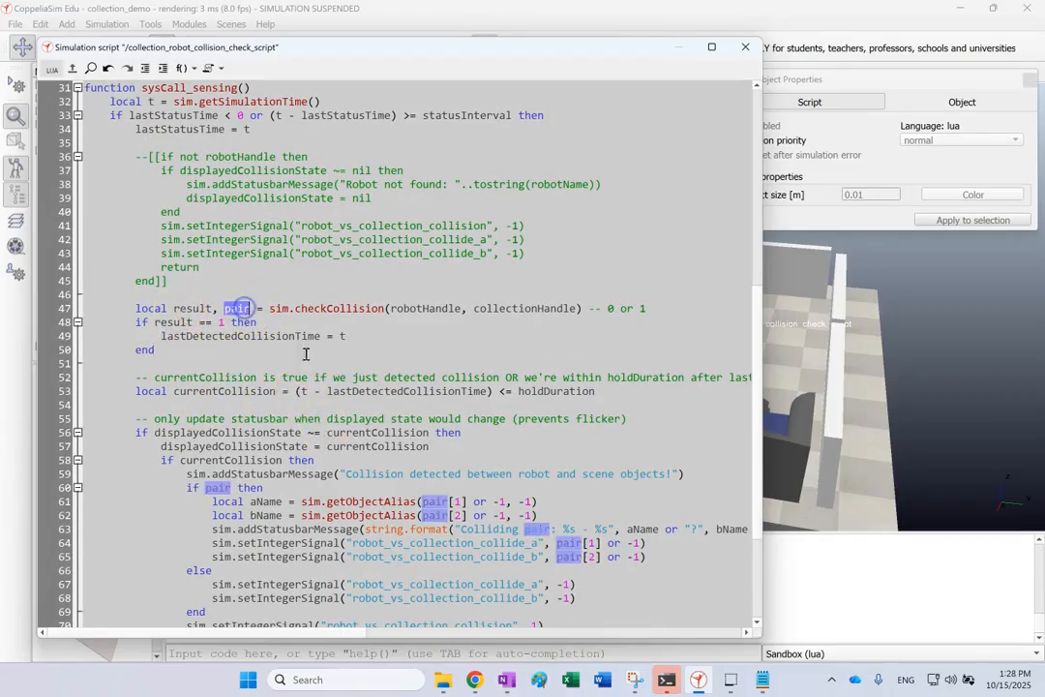
pyautogui.click(456, 501)
pyautogui.doubleClick(459, 515)
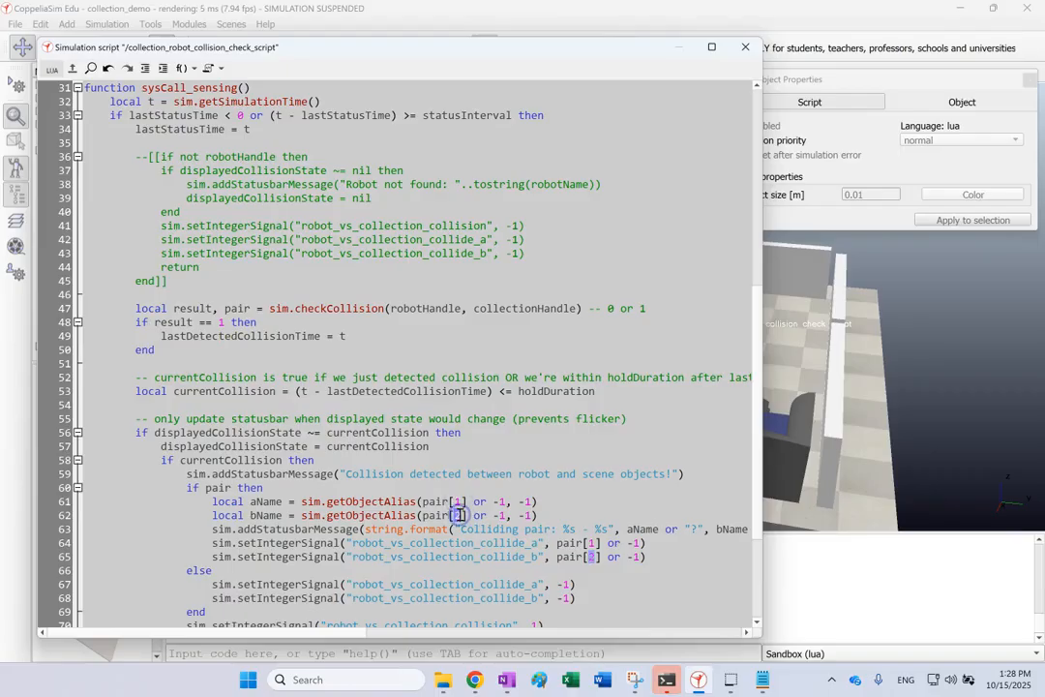
# - Highlight the getObjectAlias function on line 61 and the bName variable on line 62
pyautogui.doubleClick(371, 501)
pyautogui.click(382, 508)
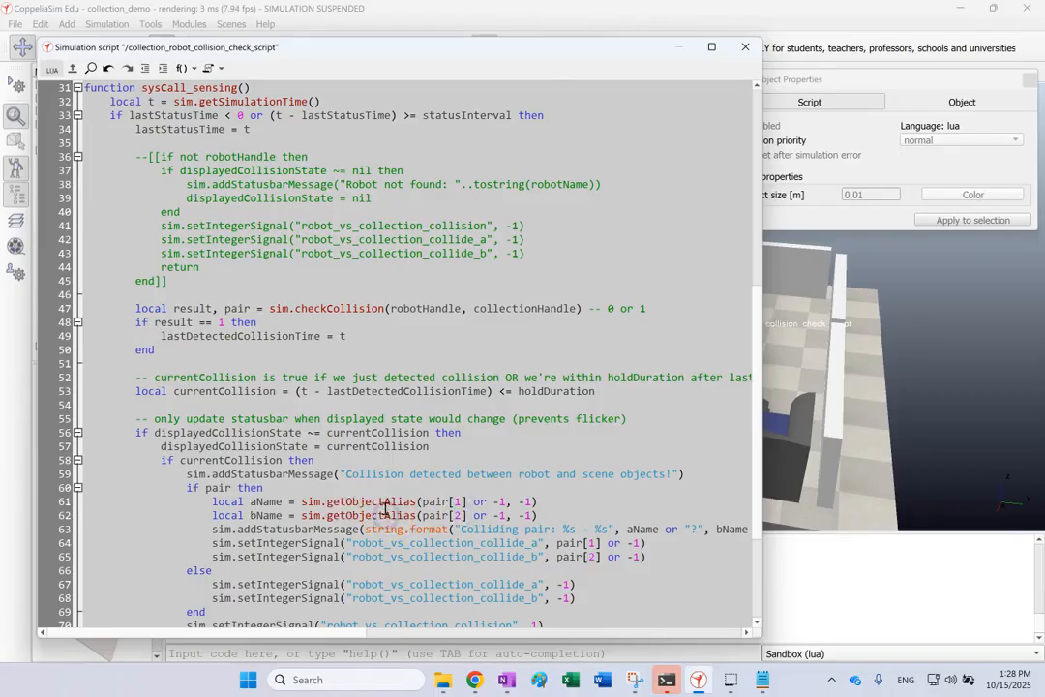
pyautogui.doubleClick(267, 515)
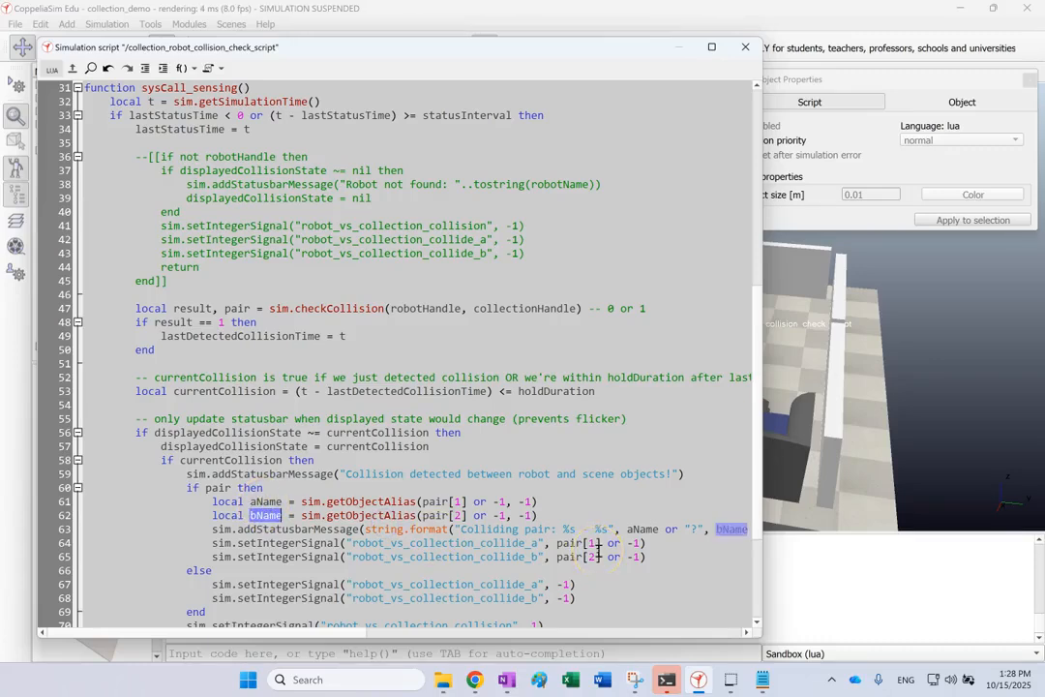
# - Highlight the "Colliding" message text, the aName argument and the addStatusbarMessage function on line 63, and point out bName
pyautogui.click(665, 531)
pyautogui.click(653, 531)
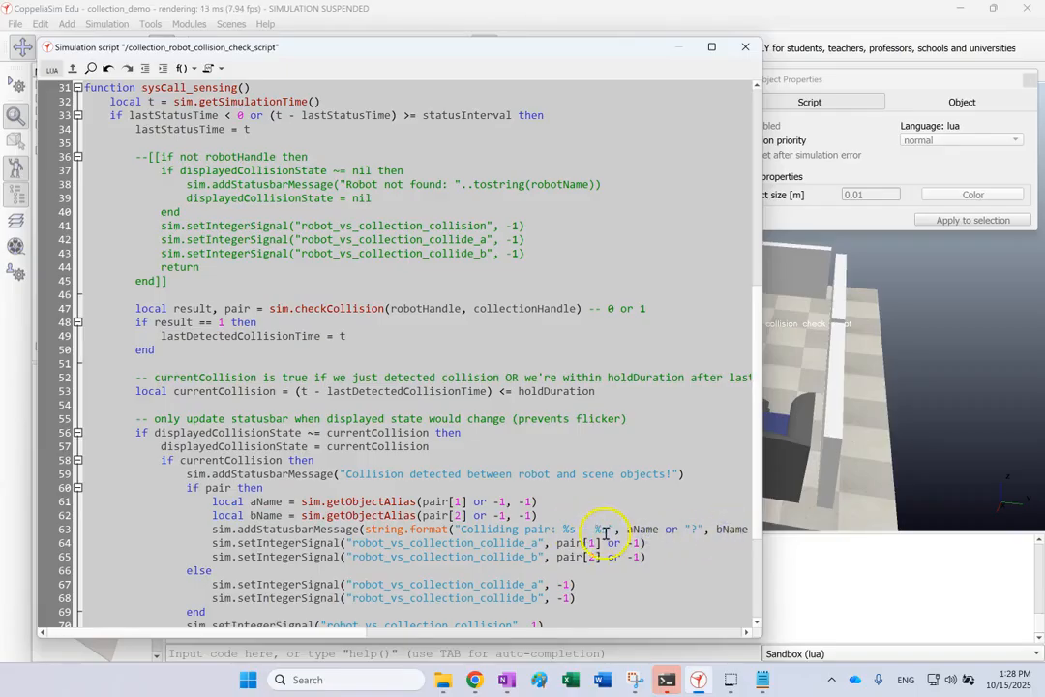
pyautogui.doubleClick(489, 529)
pyautogui.doubleClick(641, 531)
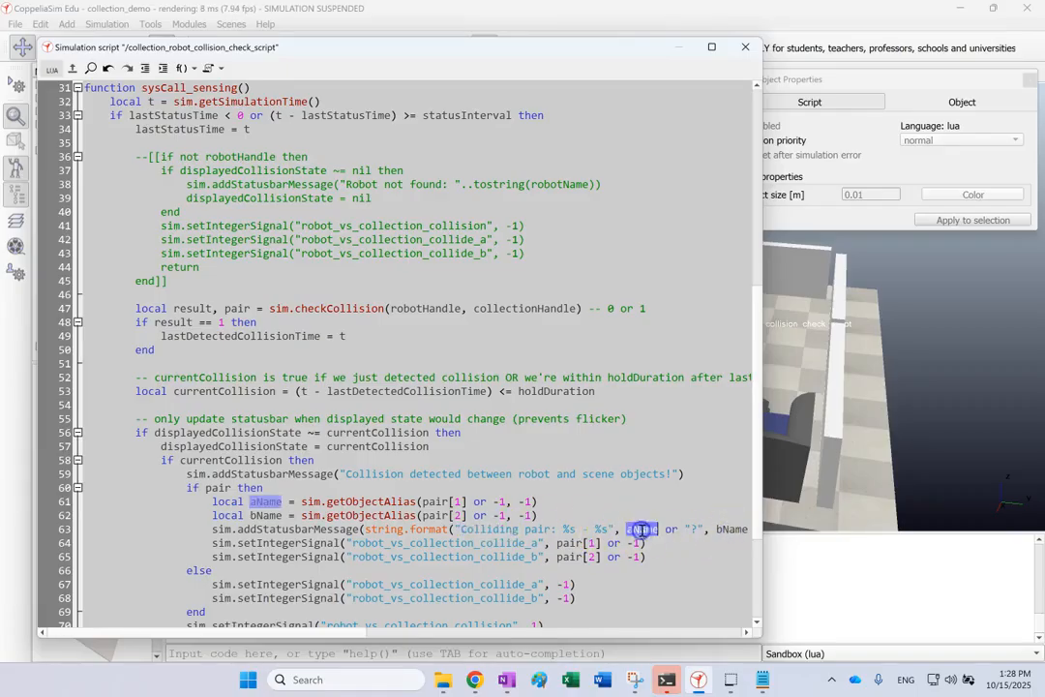
pyautogui.click(676, 532)
pyautogui.click(720, 532)
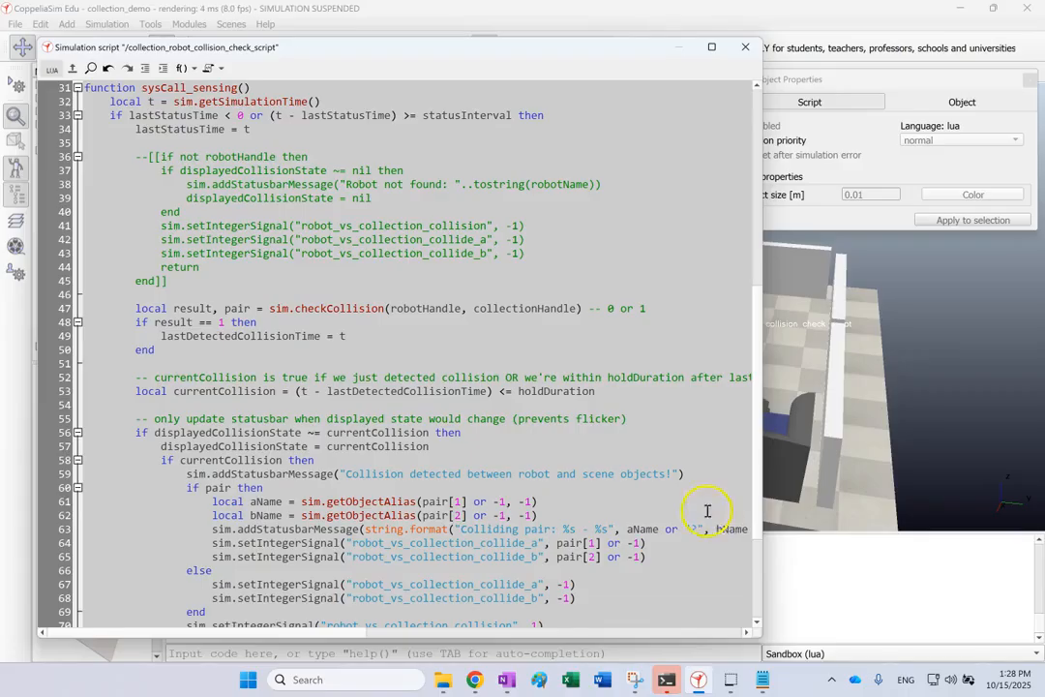
pyautogui.doubleClick(315, 528)
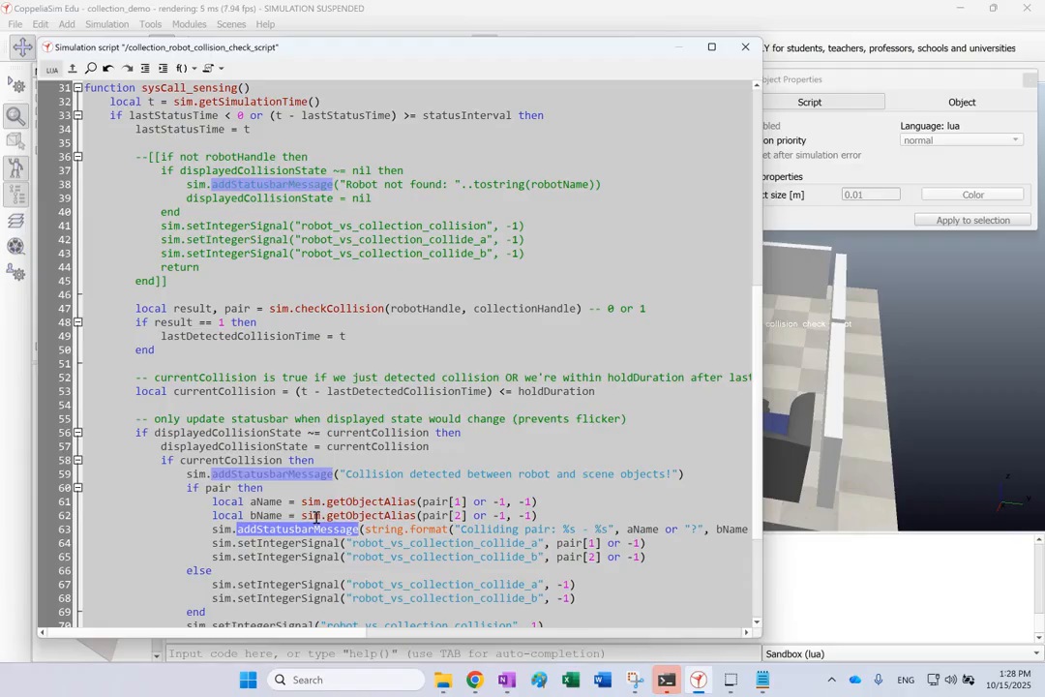
pyautogui.scroll(-1, 308, 508)
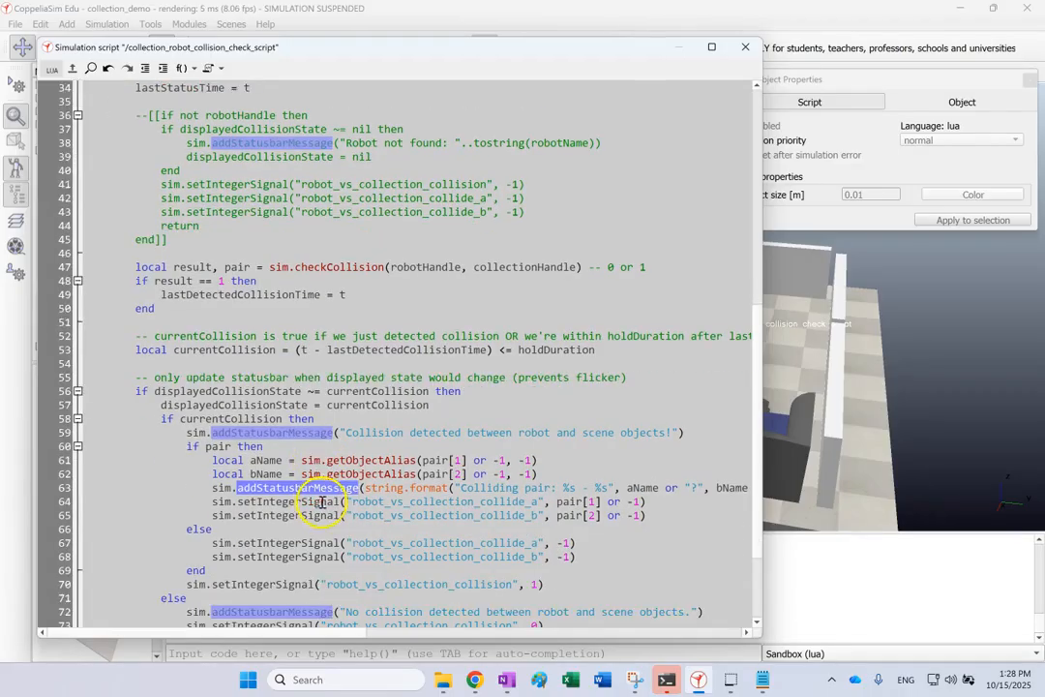
# - Highlight the "No collision detected" message on line 72 and the else branch's collide_a and collide_b signals on lines 67 and 68
pyautogui.scroll(-2, 320, 522)
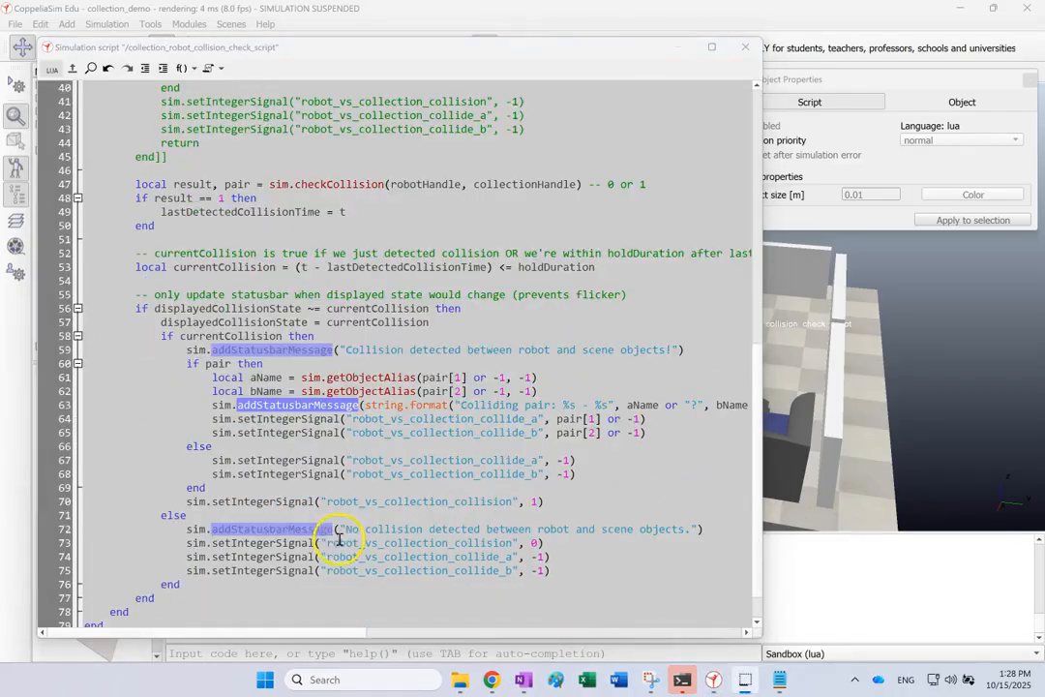
pyautogui.click(264, 351)
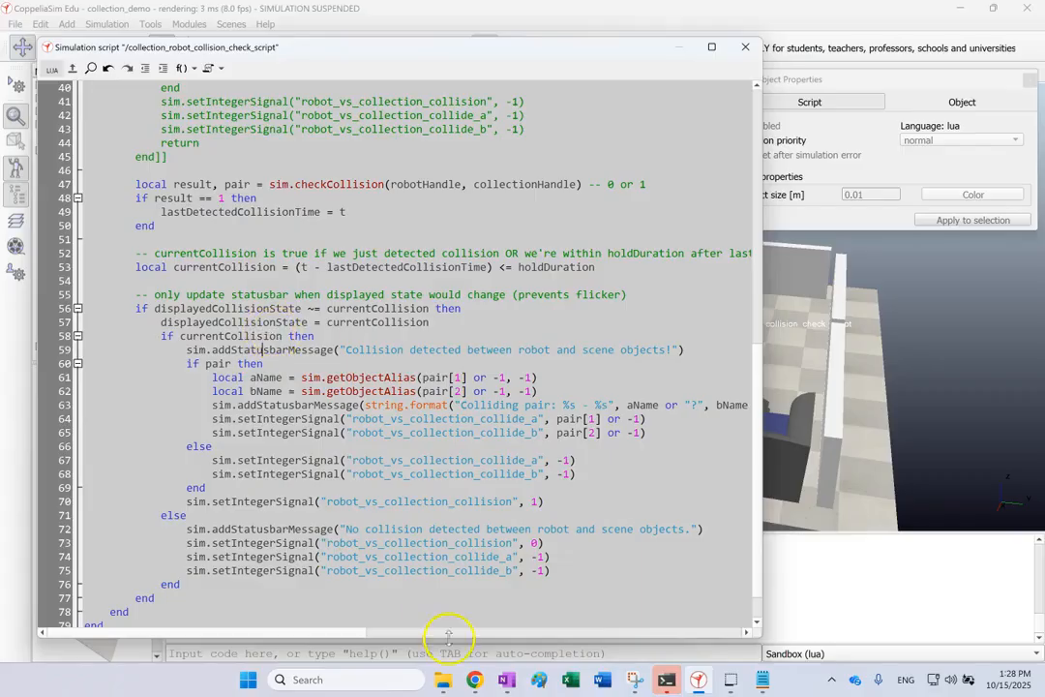
pyautogui.moveTo(704, 531); pyautogui.dragTo(332, 528)
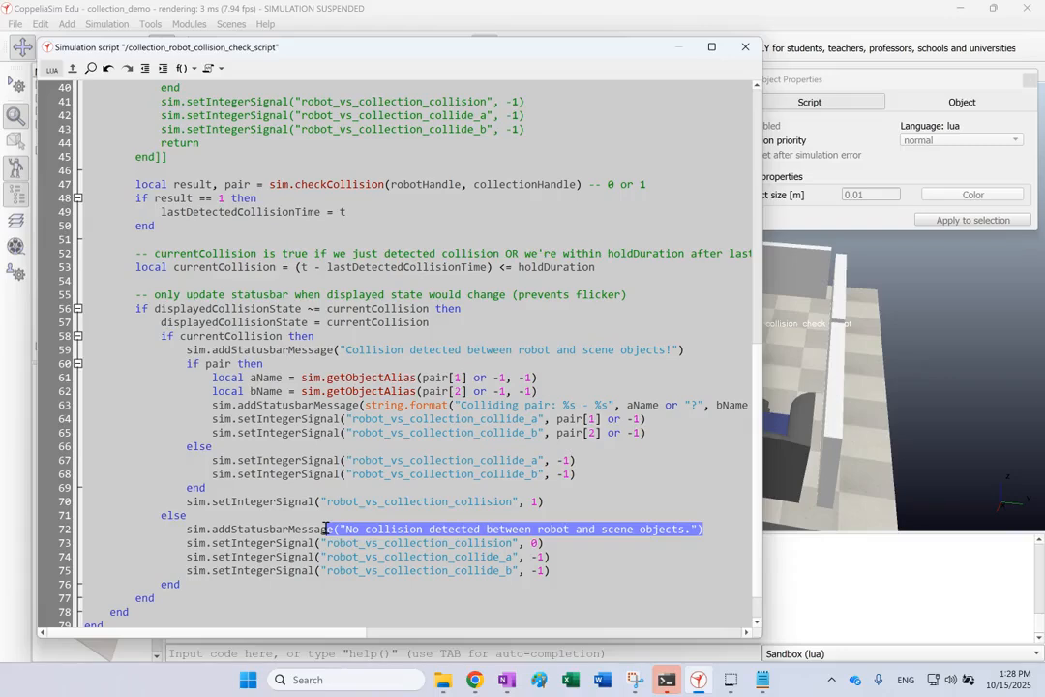
pyautogui.moveTo(592, 471); pyautogui.dragTo(89, 451)
pyautogui.click(460, 462)
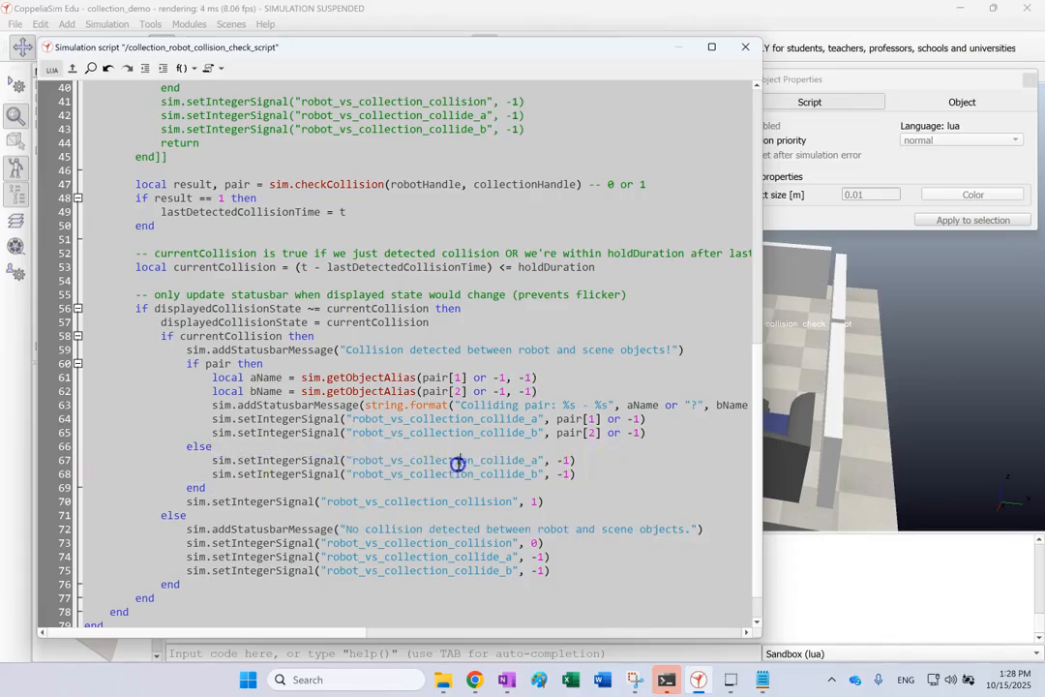
pyautogui.click(506, 473)
pyautogui.click(509, 486)
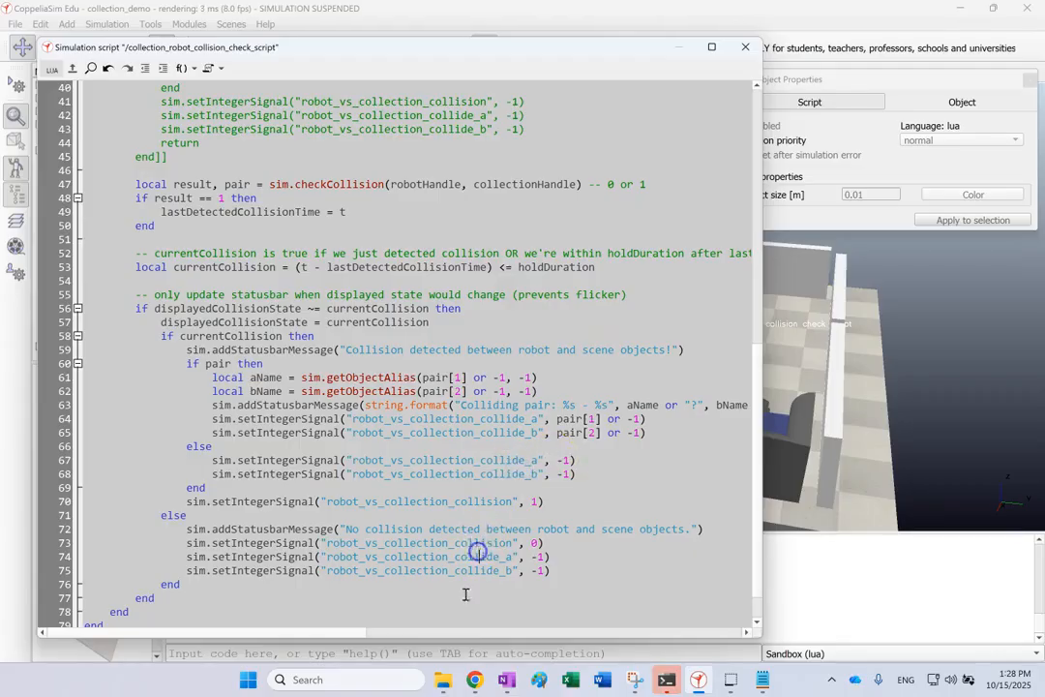
# - Highlight the no-collision block on lines 72 to 75, and the setIntegerSignal call with value 0 on line 73
pyautogui.moveTo(255, 576); pyautogui.dragTo(51, 533)
pyautogui.click(329, 366)
pyautogui.click(297, 558)
pyautogui.tripleClick(297, 543)
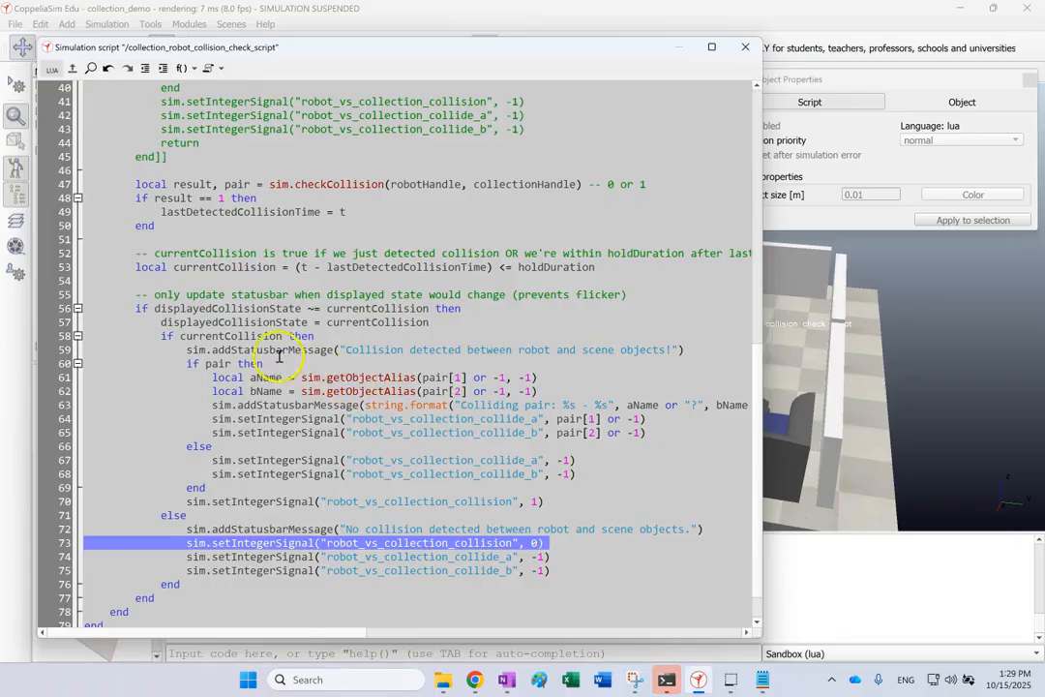
# - Highlight the pair variable on line 60, point out pair[2] on line 65, and highlight the result variable on line 47
pyautogui.doubleClick(219, 364)
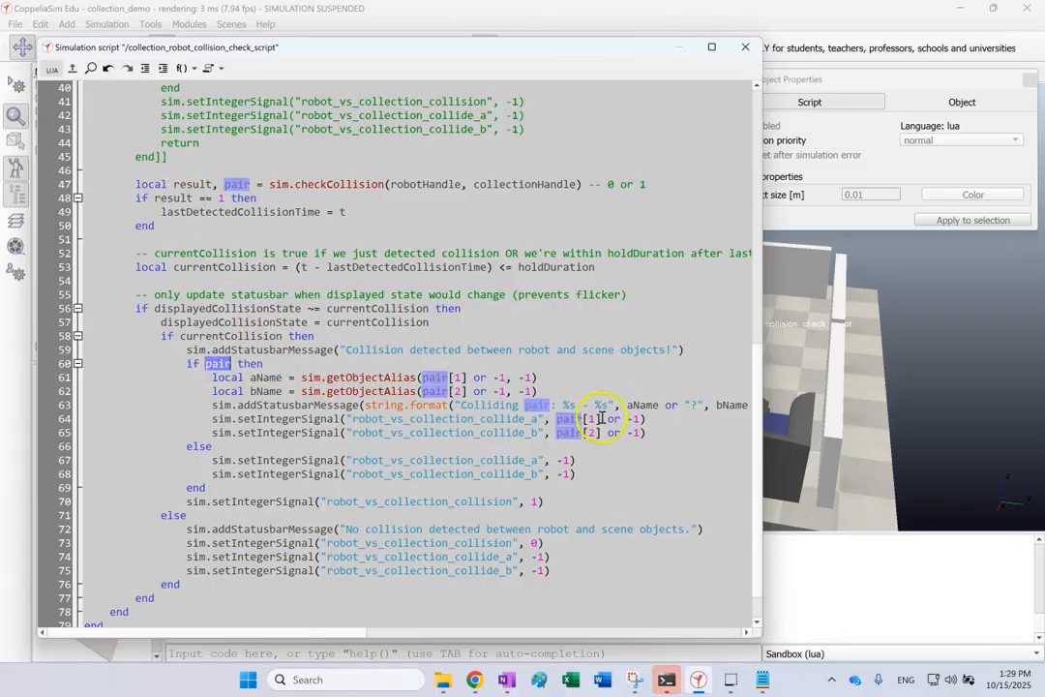
pyautogui.click(569, 431)
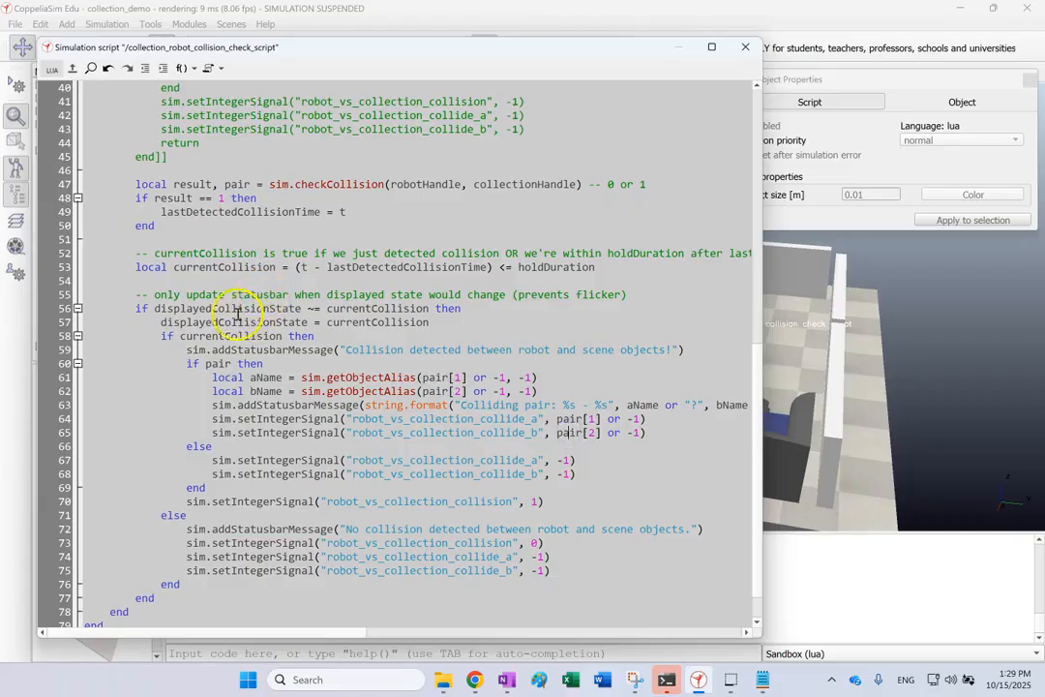
pyautogui.doubleClick(195, 183)
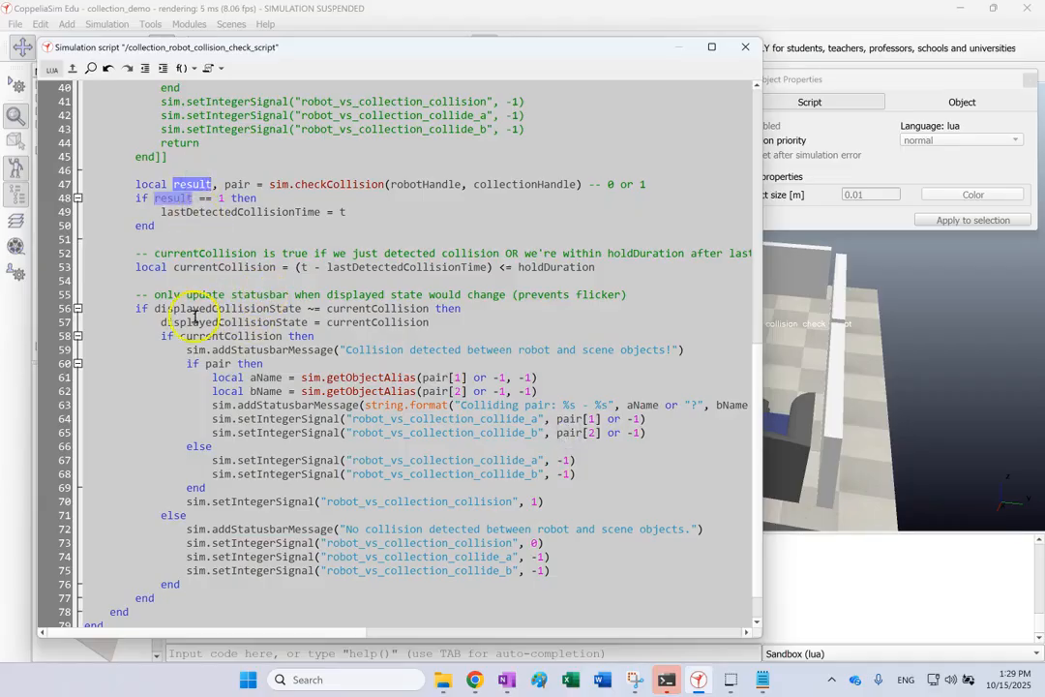
# - Close the collision check script and its object properties, and stop the simulation
pyautogui.scroll(-1, 534, 389)
pyautogui.scroll(14, 534, 390)
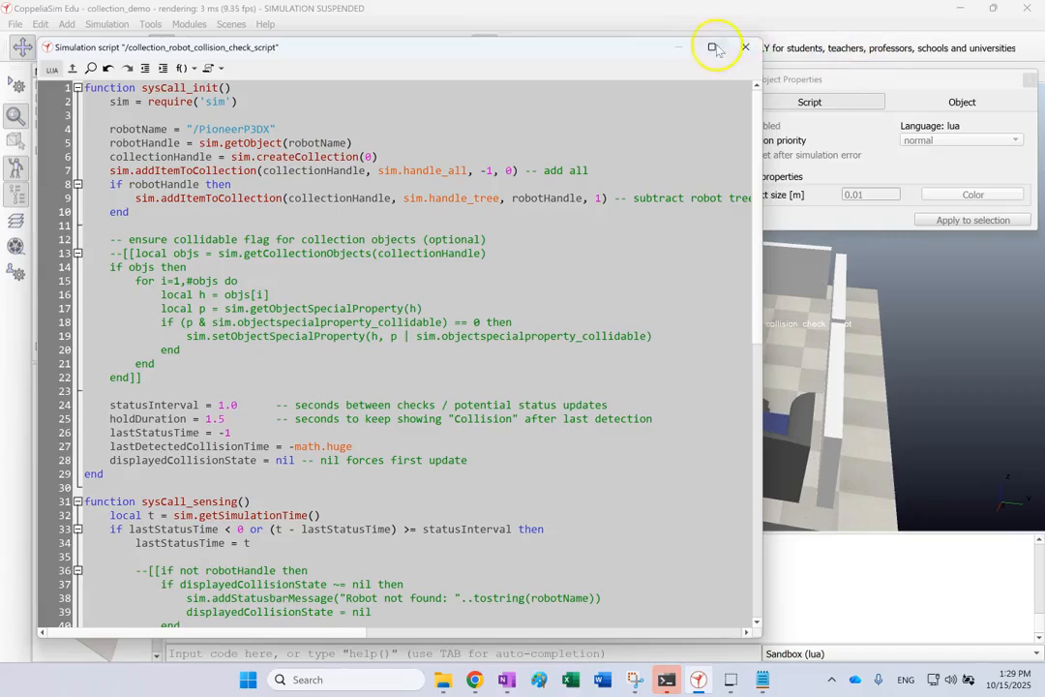
pyautogui.click(745, 47)
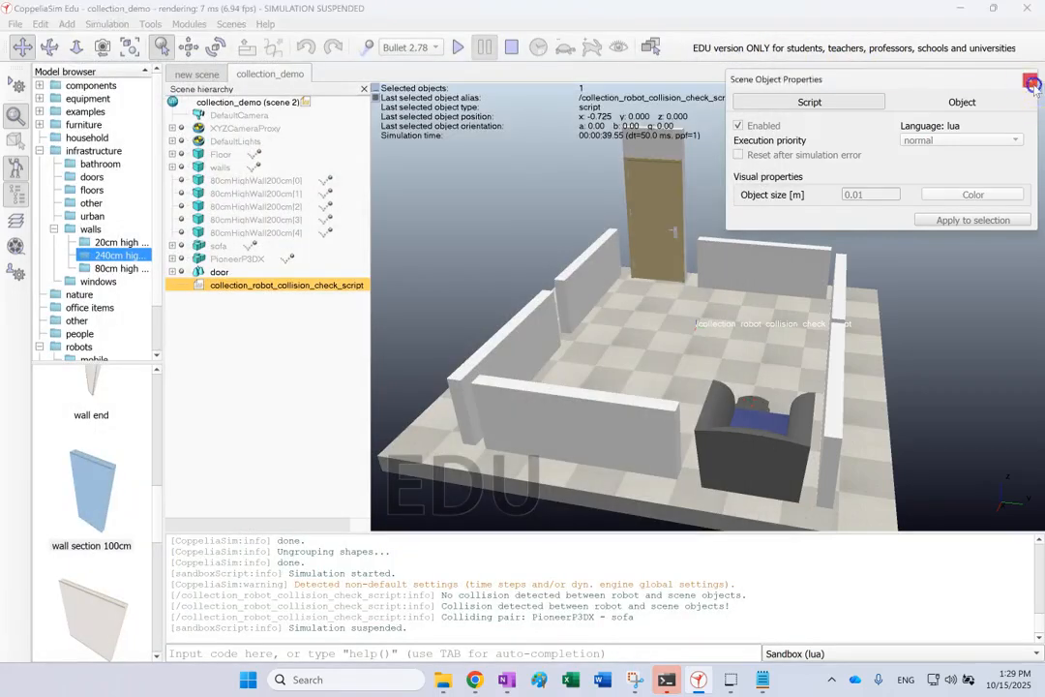
pyautogui.click(1030, 79)
pyautogui.click(510, 49)
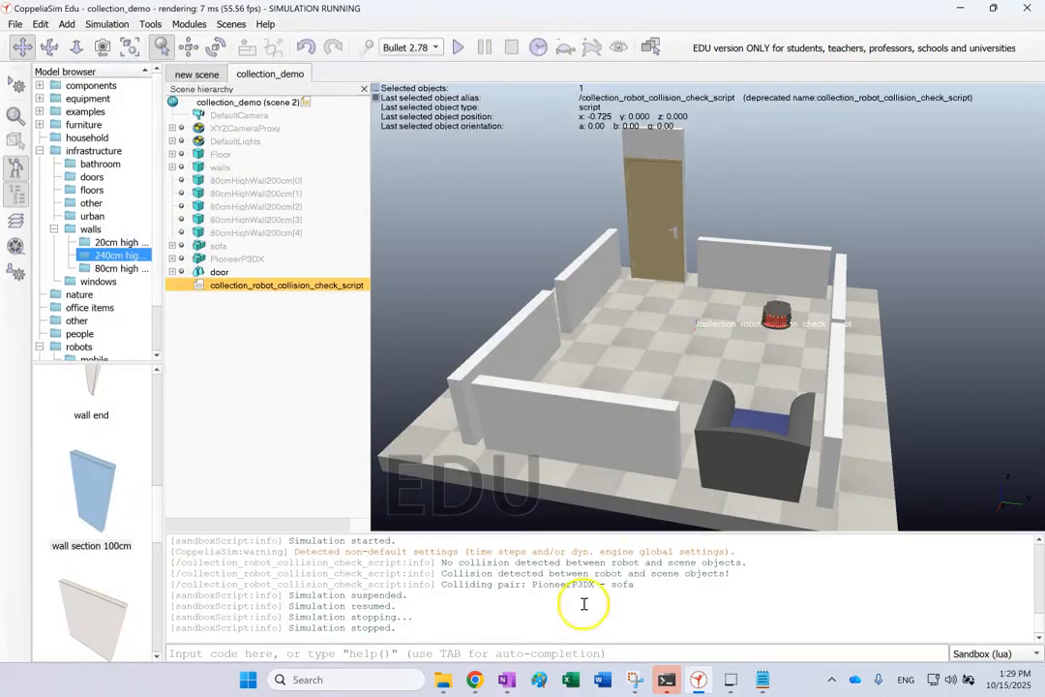
# - Run the simulation until the robot reaches the sofa, highlight the collision check script's log messages, and stop it
pyautogui.click(458, 48)
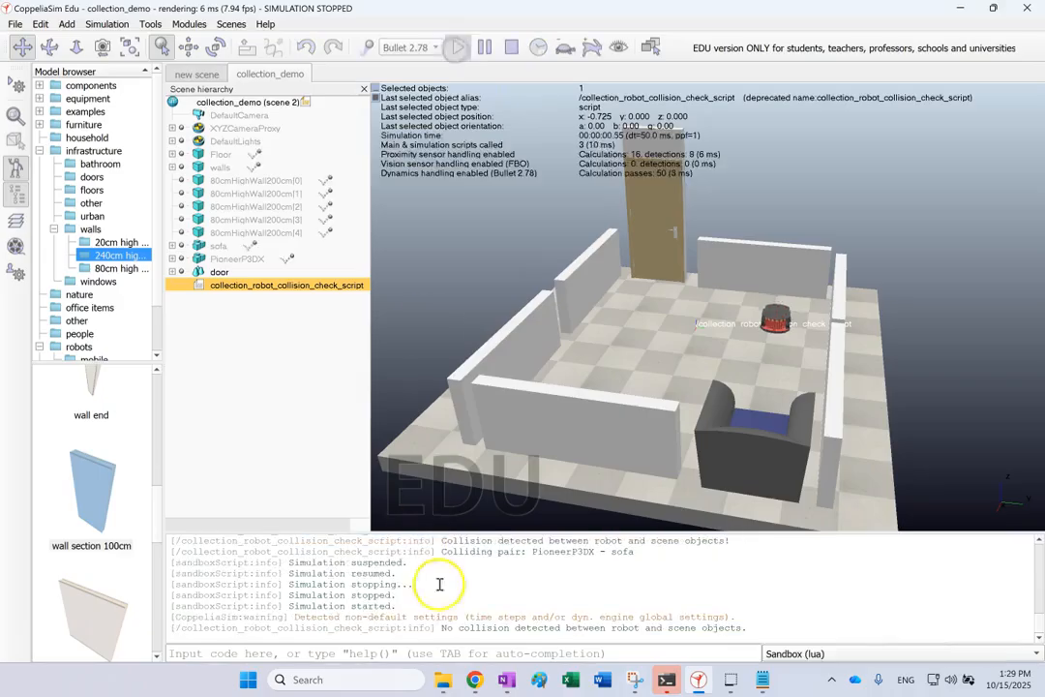
pyautogui.moveTo(441, 627); pyautogui.dragTo(747, 628)
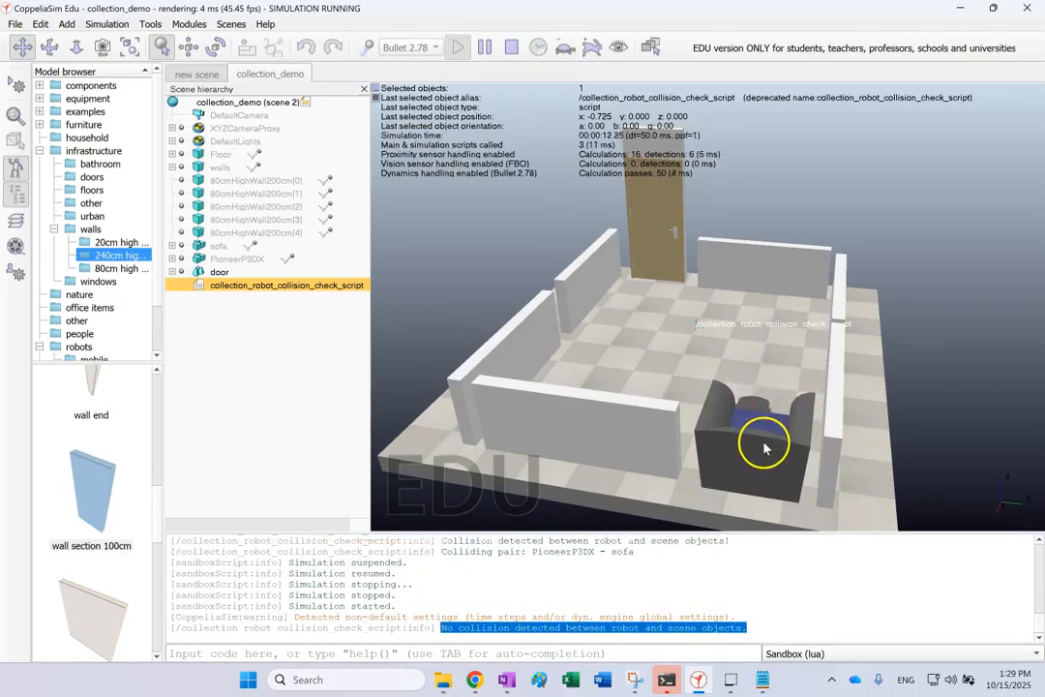
pyautogui.moveTo(441, 617); pyautogui.dragTo(735, 623)
pyautogui.moveTo(637, 628); pyautogui.dragTo(445, 629)
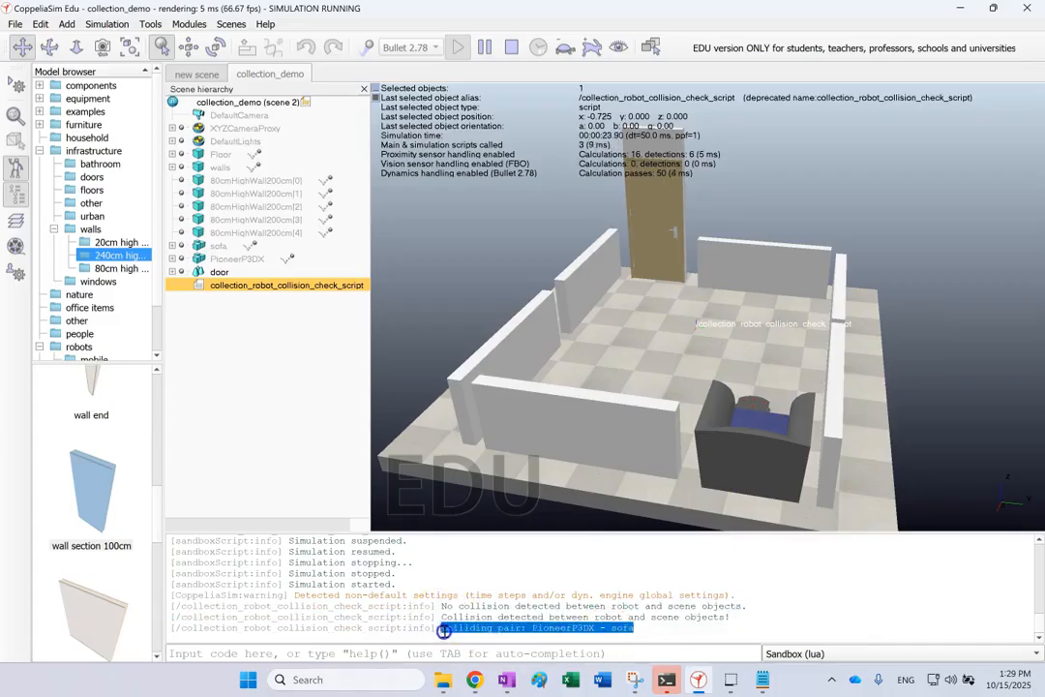
pyautogui.click(513, 48)
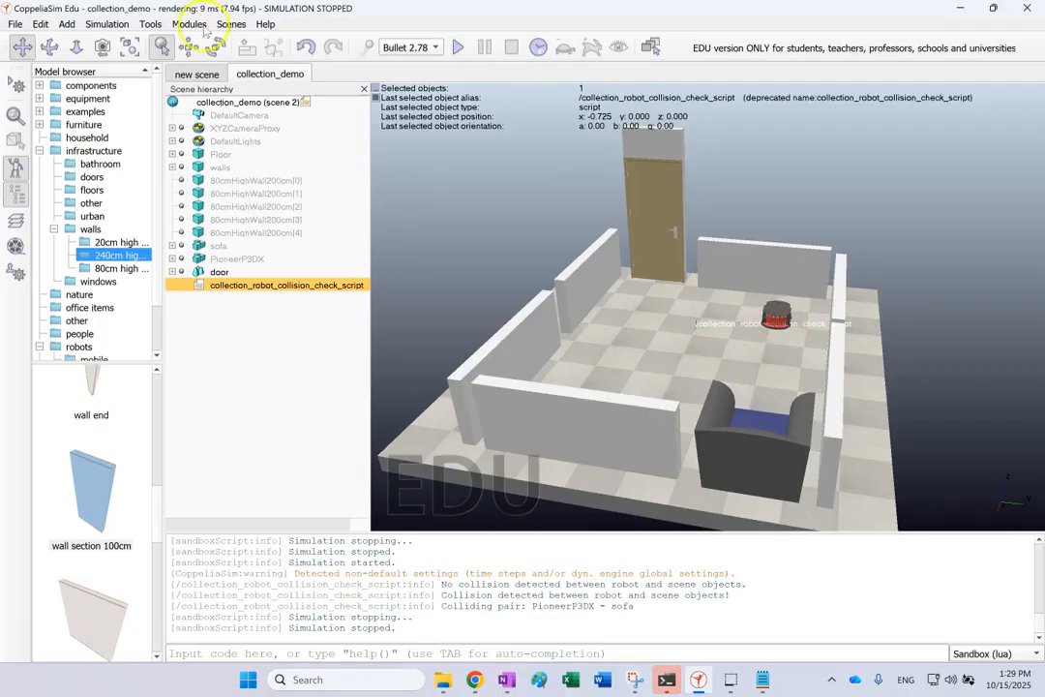
# - Rotate PioneerP3DX about its own Z axis to a gamma orientation of -90 degrees
pyautogui.click(215, 47)
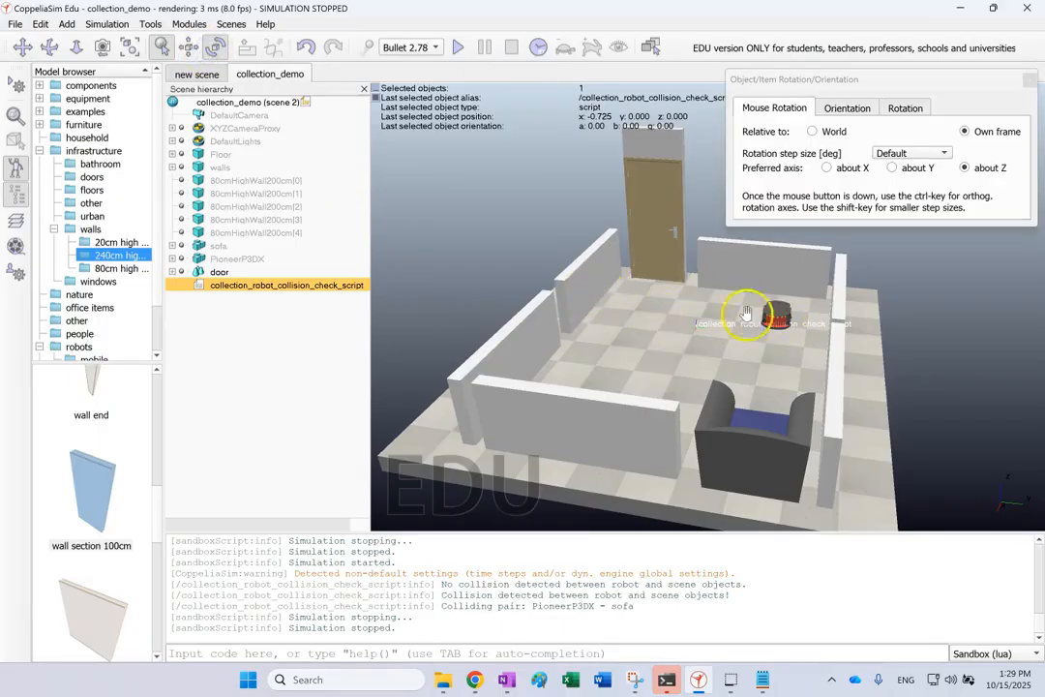
pyautogui.moveTo(774, 314); pyautogui.dragTo(714, 248)
pyautogui.click(789, 312)
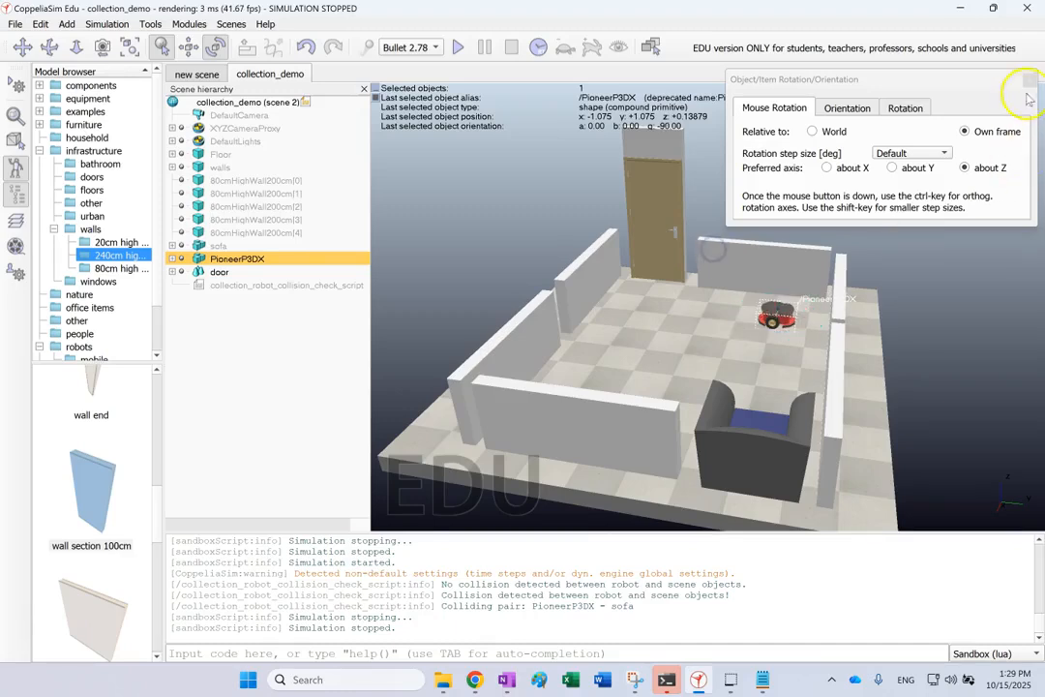
pyautogui.click(1030, 81)
# - Run the simulation until the rotated robot hits the wall, highlight the colliding pair in the log, and suspend the simulation
pyautogui.click(460, 48)
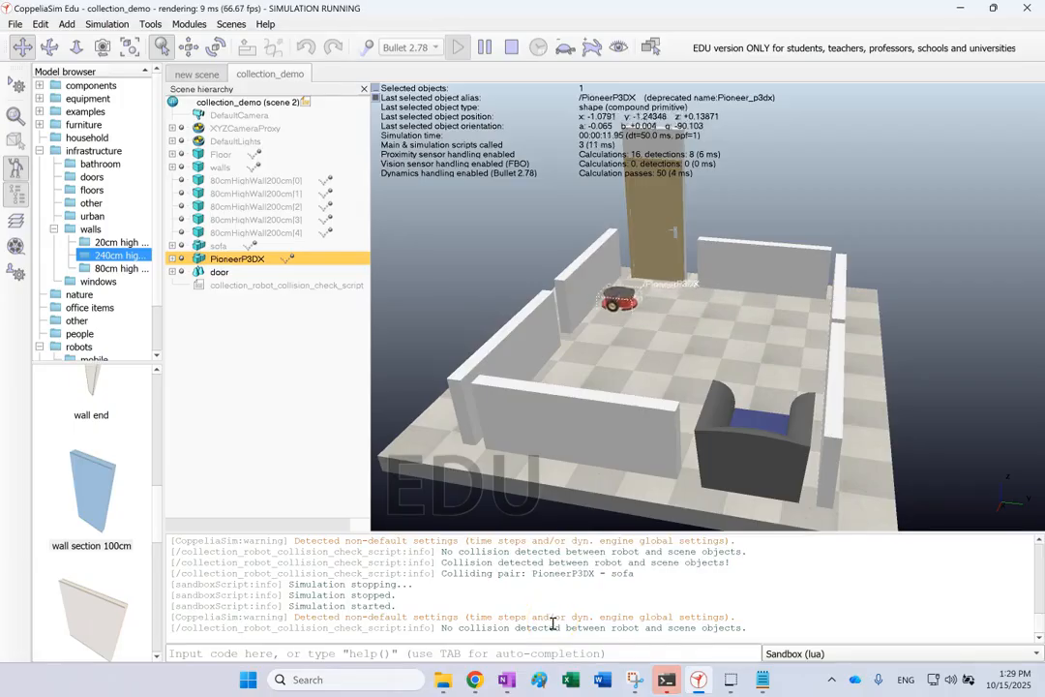
pyautogui.moveTo(687, 631); pyautogui.dragTo(559, 629)
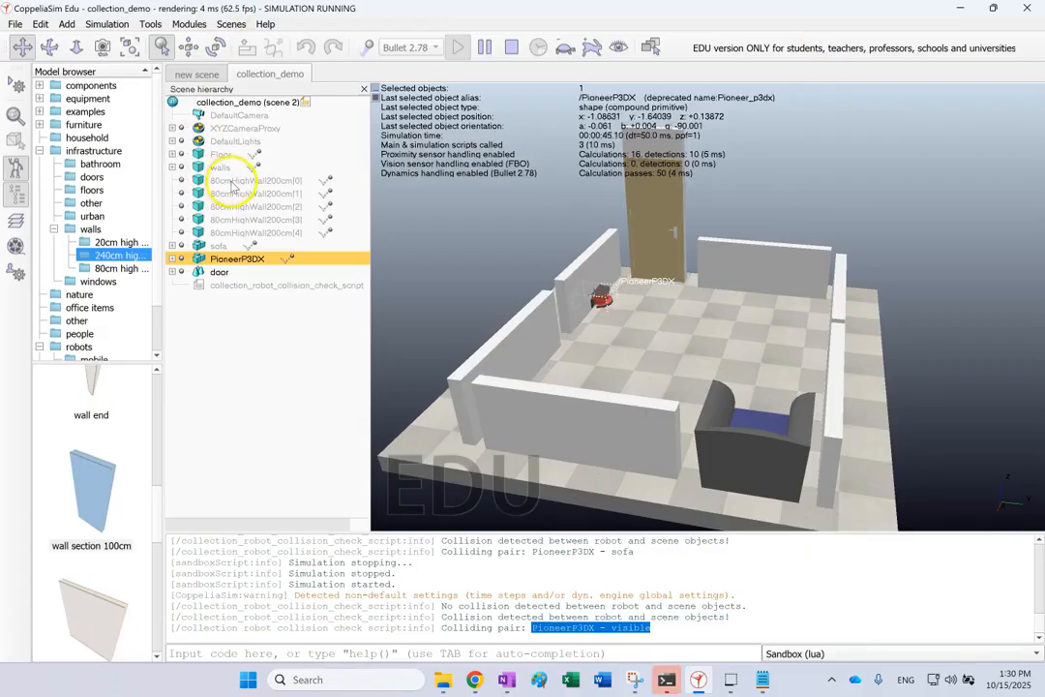
pyautogui.click(485, 48)
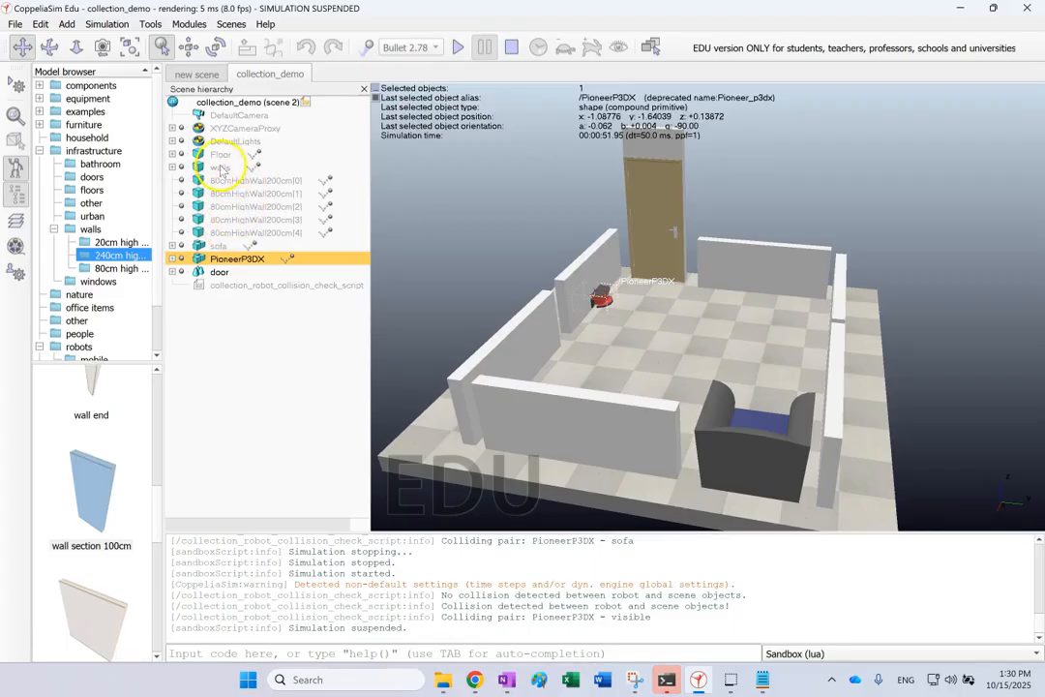
# - Expand the walls group, inspect visible[0] and the individual wall shapes including visible[4], and highlight the second name in the logged colliding pair
pyautogui.click(221, 169)
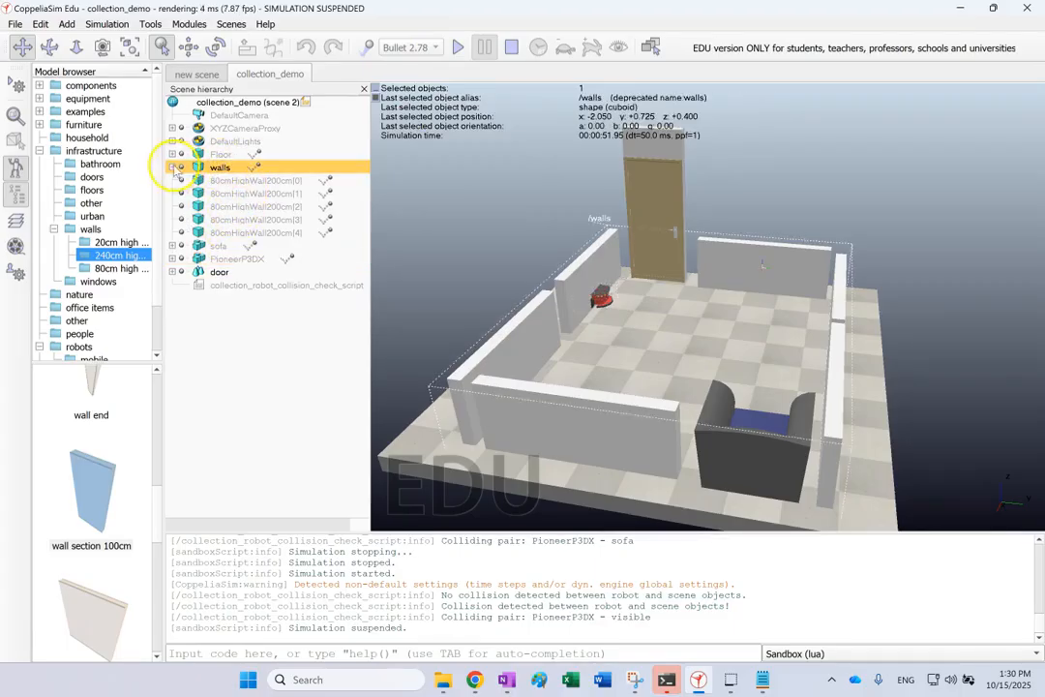
pyautogui.click(172, 167)
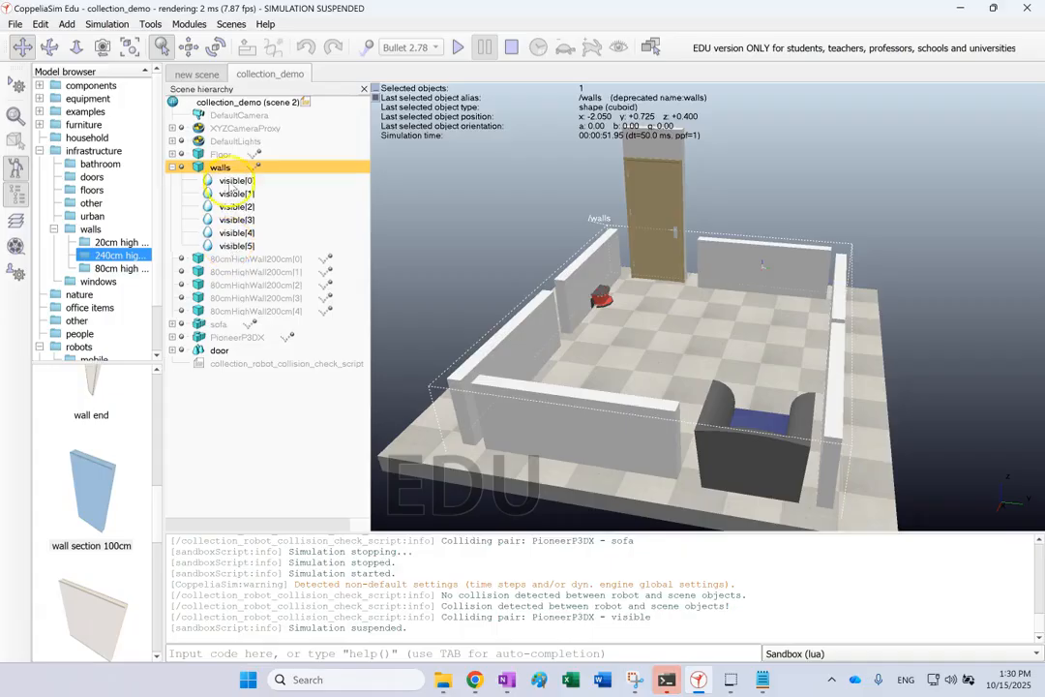
pyautogui.click(231, 181)
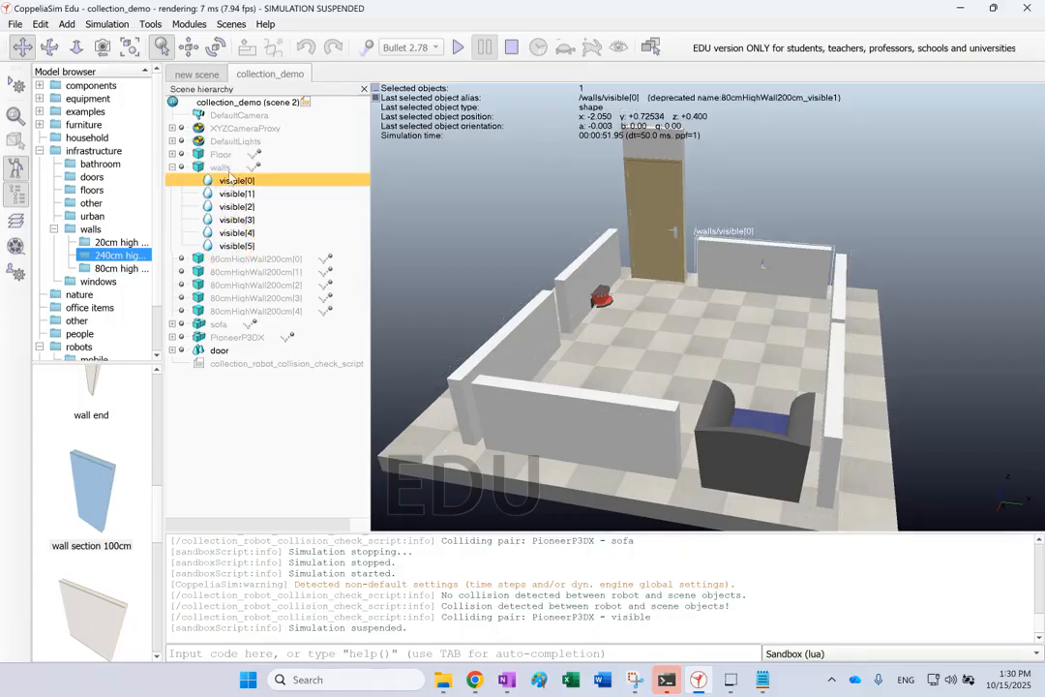
pyautogui.moveTo(564, 288); pyautogui.dragTo(563, 287)
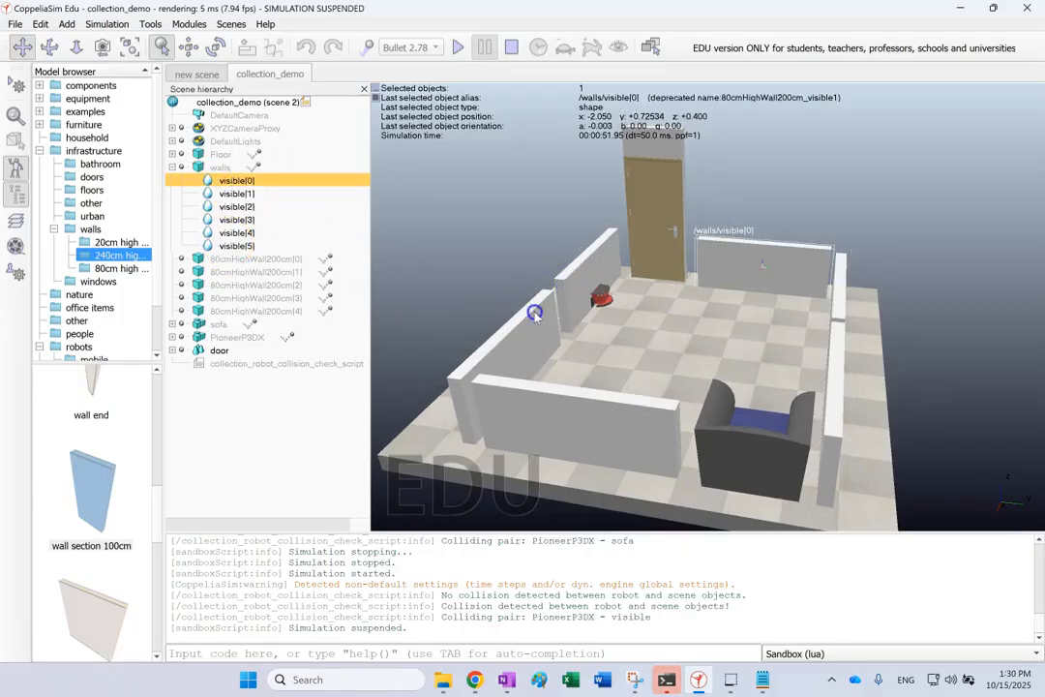
pyautogui.click(534, 312)
pyautogui.click(593, 421)
pyautogui.click(591, 268)
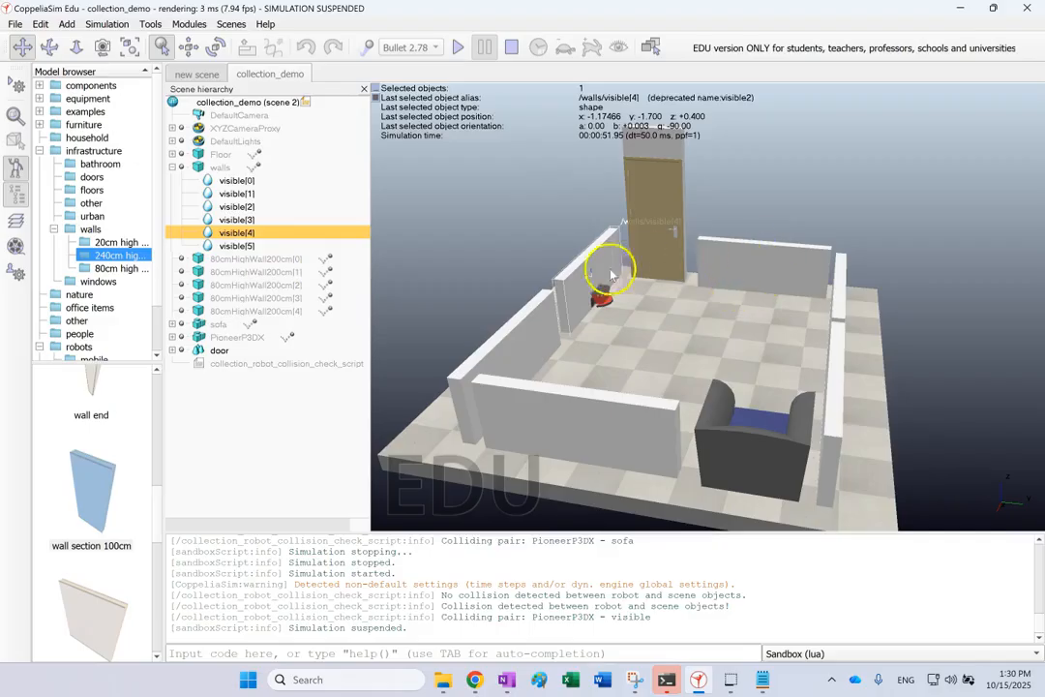
pyautogui.click(611, 616)
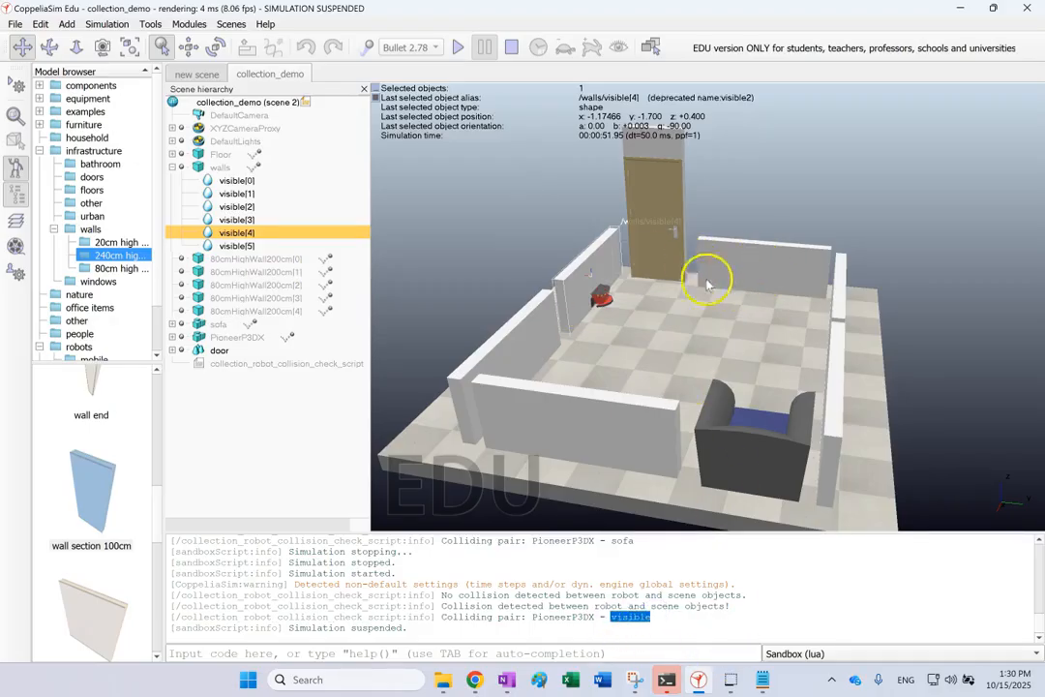
# - Stop the simulation and move PioneerP3DX near the sofa to about X 0.850 m, Y 0.125 m
pyautogui.click(513, 48)
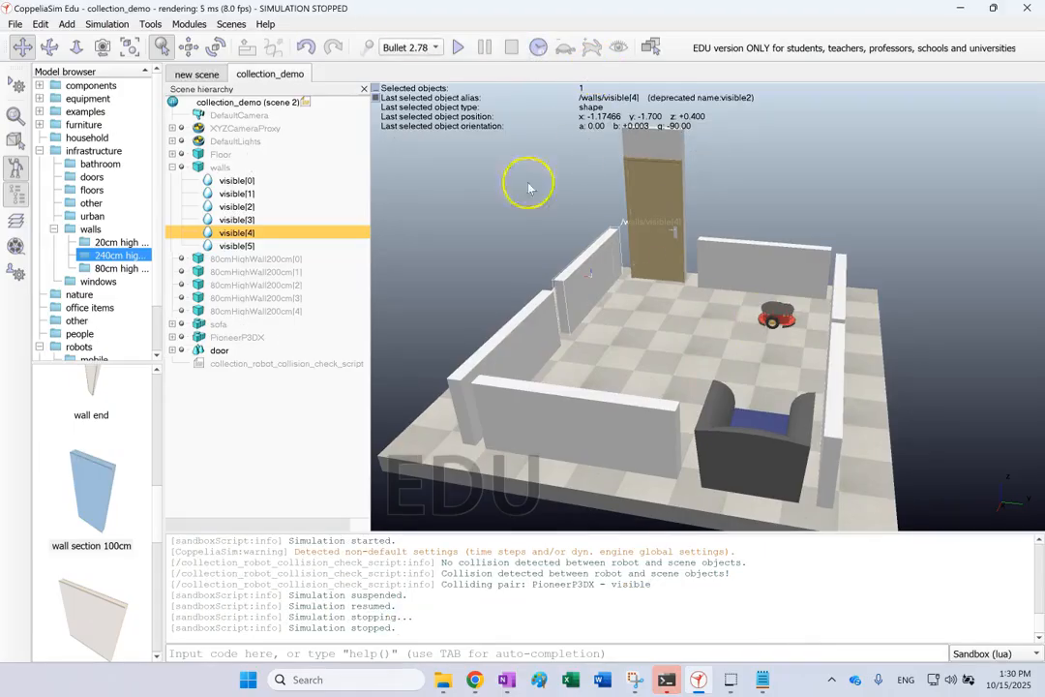
pyautogui.click(188, 46)
pyautogui.moveTo(780, 327); pyautogui.dragTo(748, 347)
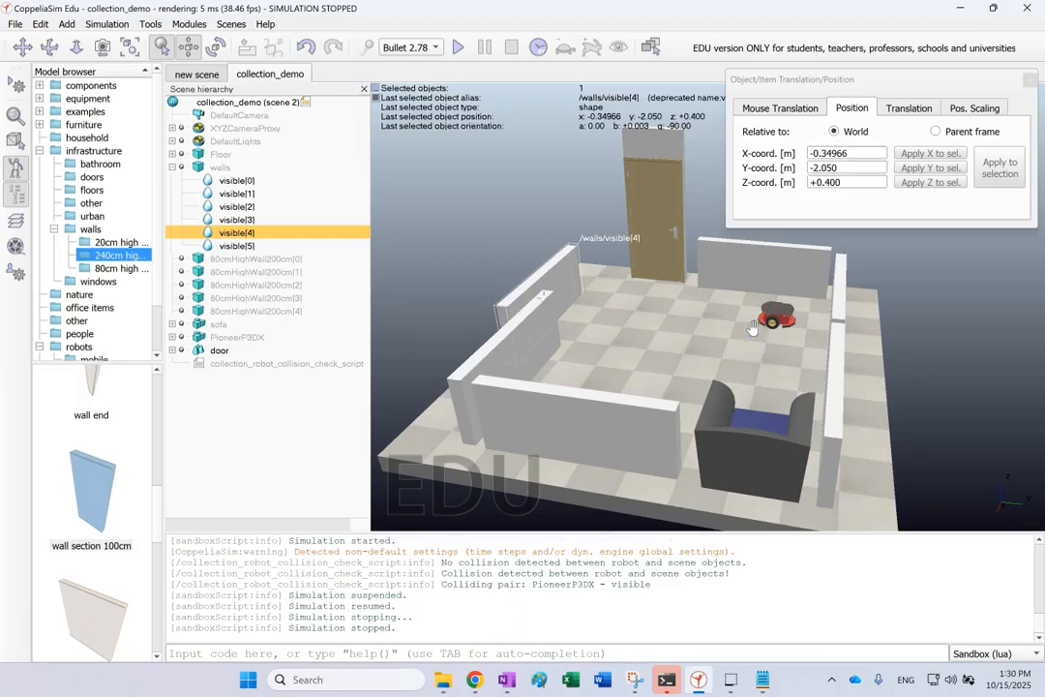
pyautogui.hotkey('ctrl', 'z')
pyautogui.click(778, 318)
pyautogui.moveTo(780, 317); pyautogui.dragTo(676, 385)
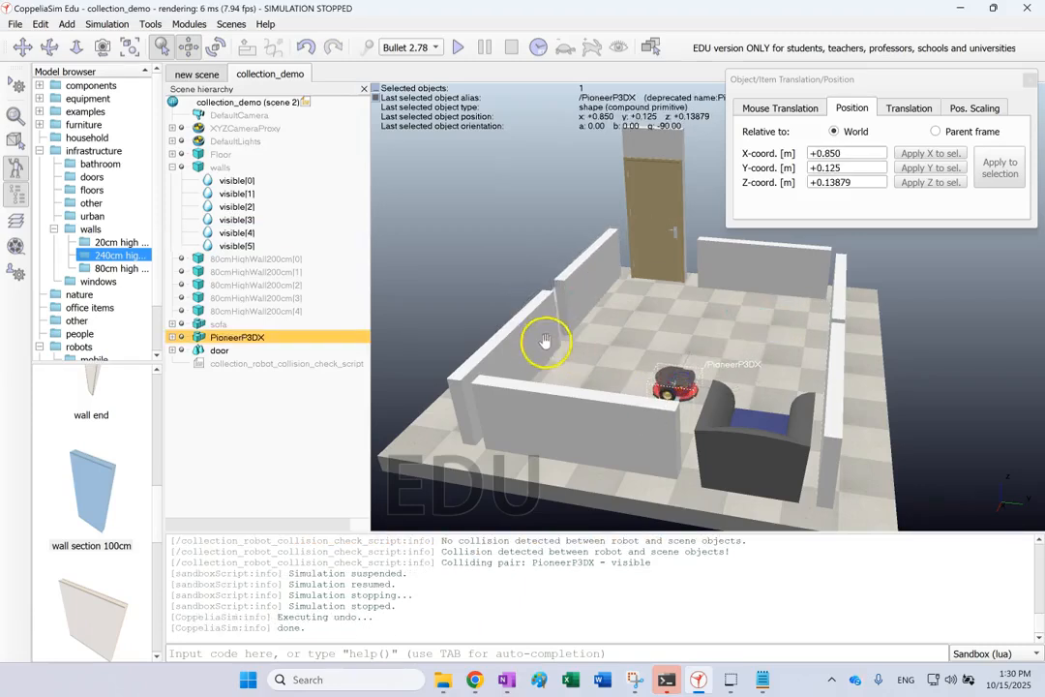
pyautogui.click(1029, 82)
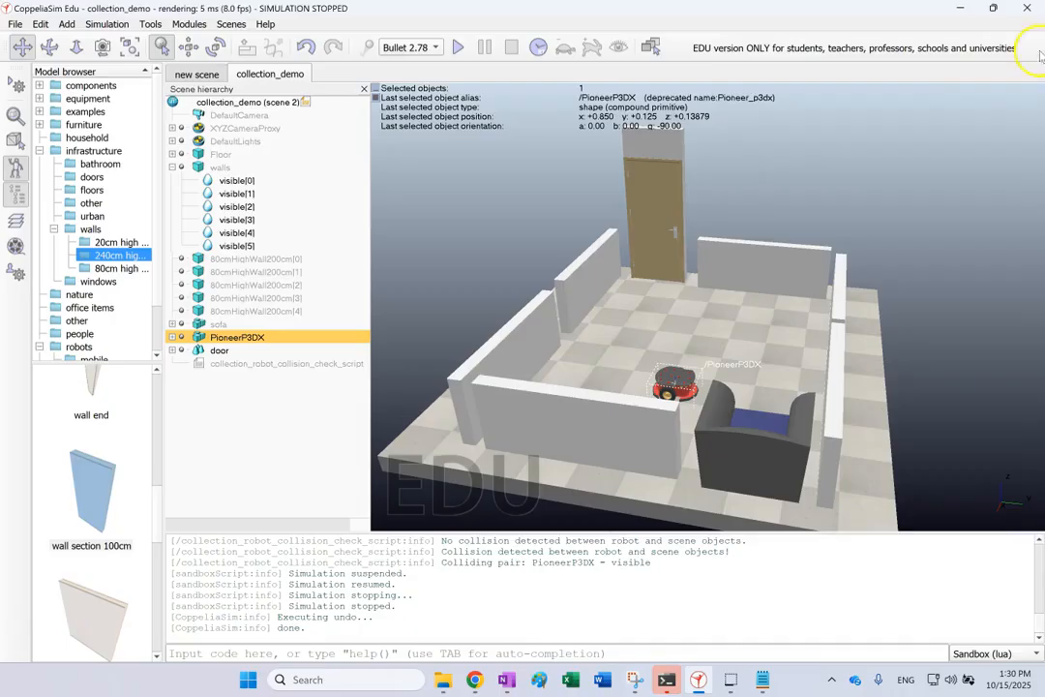
# - Run the simulation from the robot's new position, suspend it at the wall, and highlight the wall shape's name in the colliding pair
pyautogui.click(458, 47)
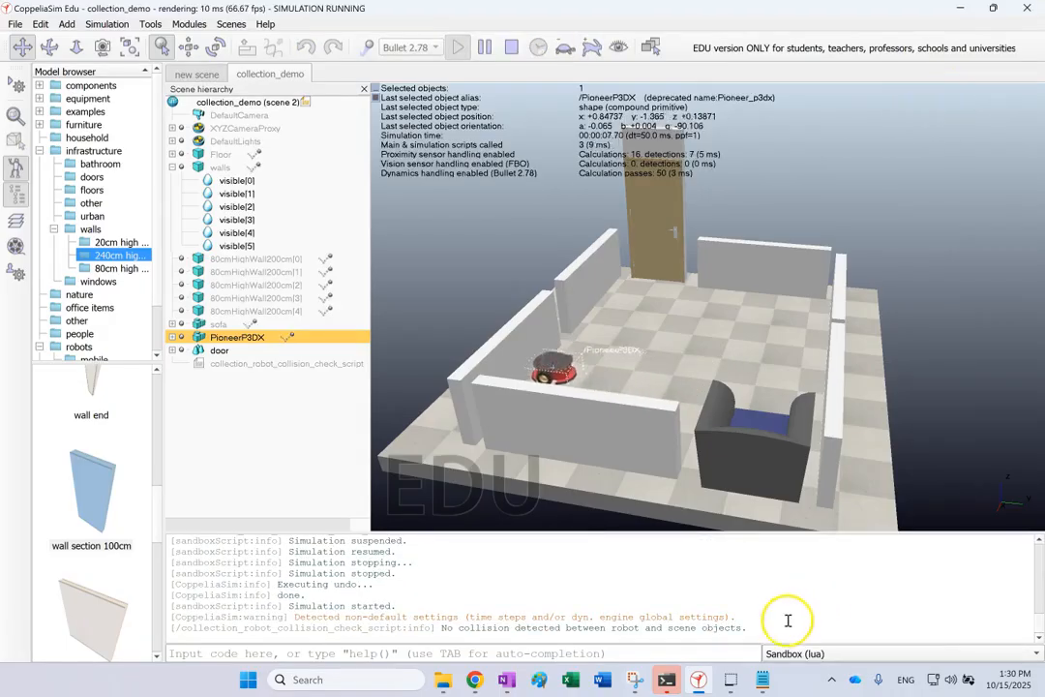
pyautogui.moveTo(655, 629); pyautogui.dragTo(628, 627)
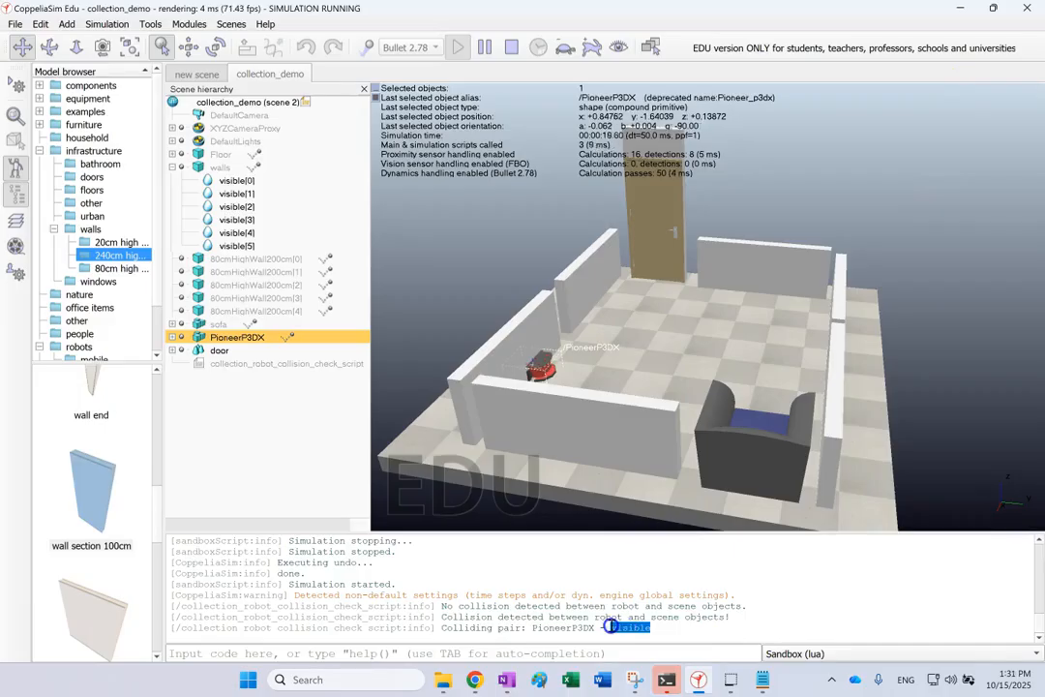
pyautogui.click(485, 47)
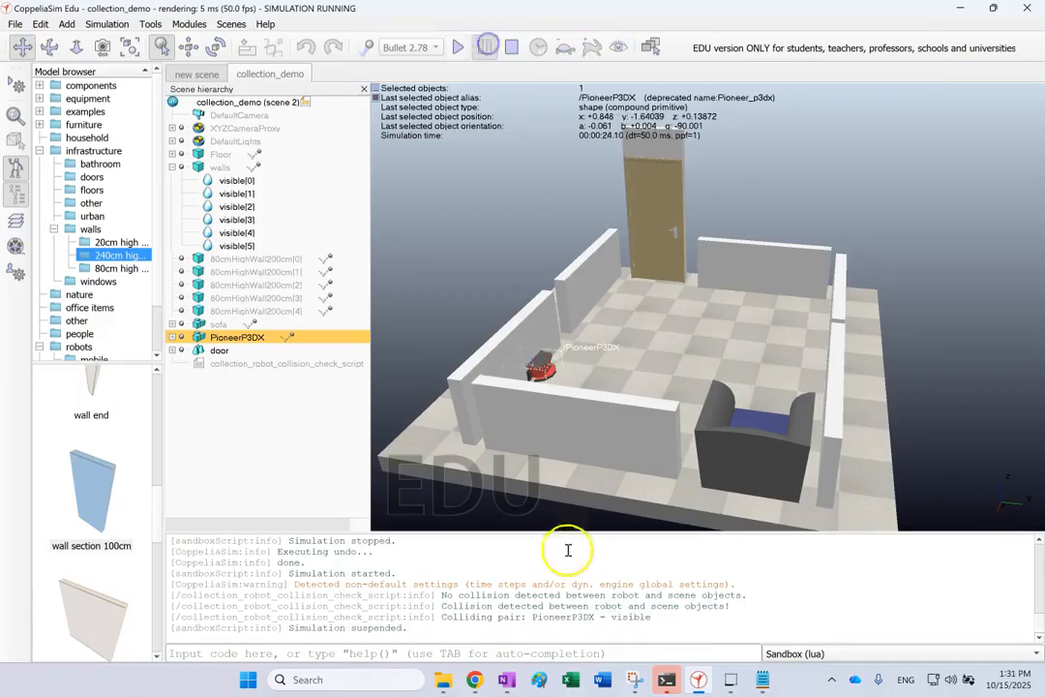
pyautogui.moveTo(658, 617); pyautogui.dragTo(593, 617)
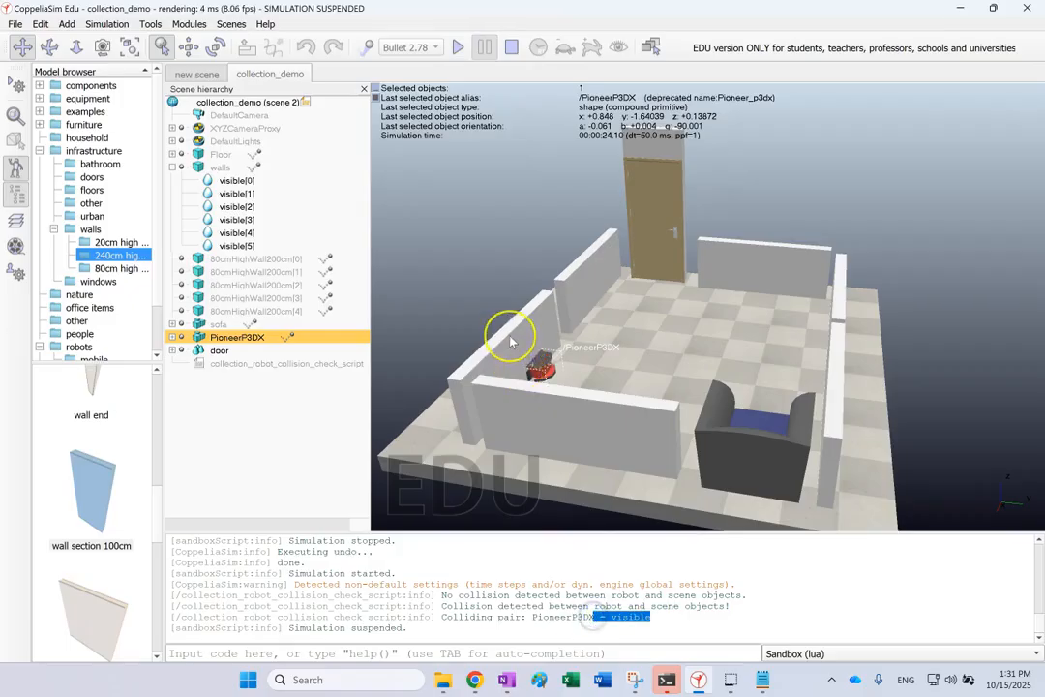
# - Highlight the wall shape's name in the logged colliding pair and inspect the walls group and 80cmHighWall200cm[0] in the scene
pyautogui.click(625, 616)
pyautogui.click(221, 167)
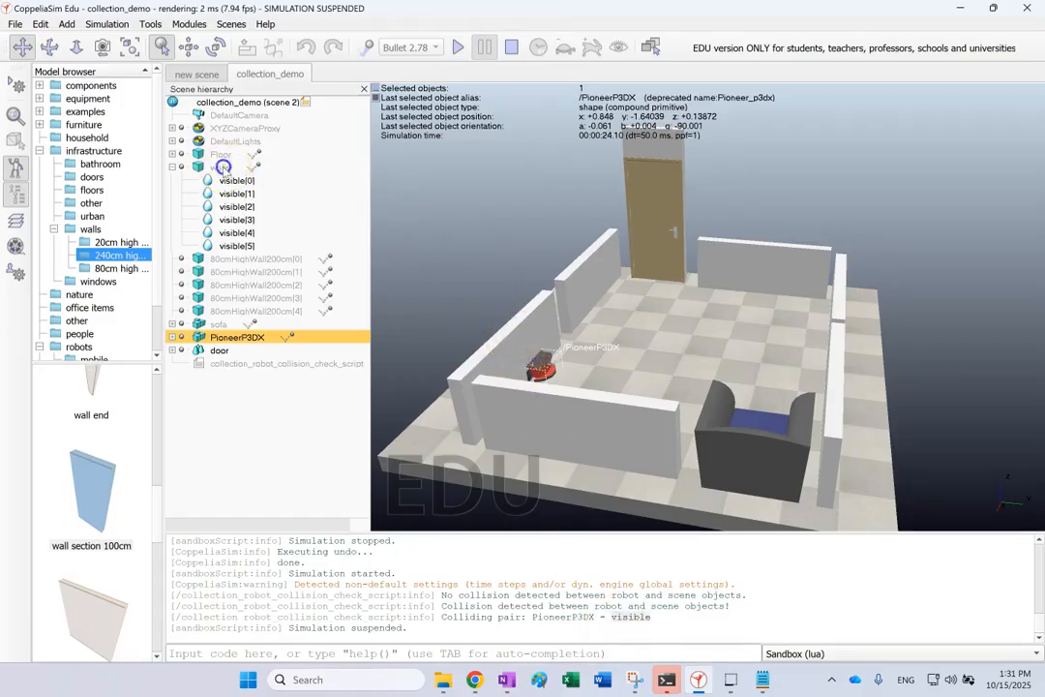
pyautogui.click(215, 259)
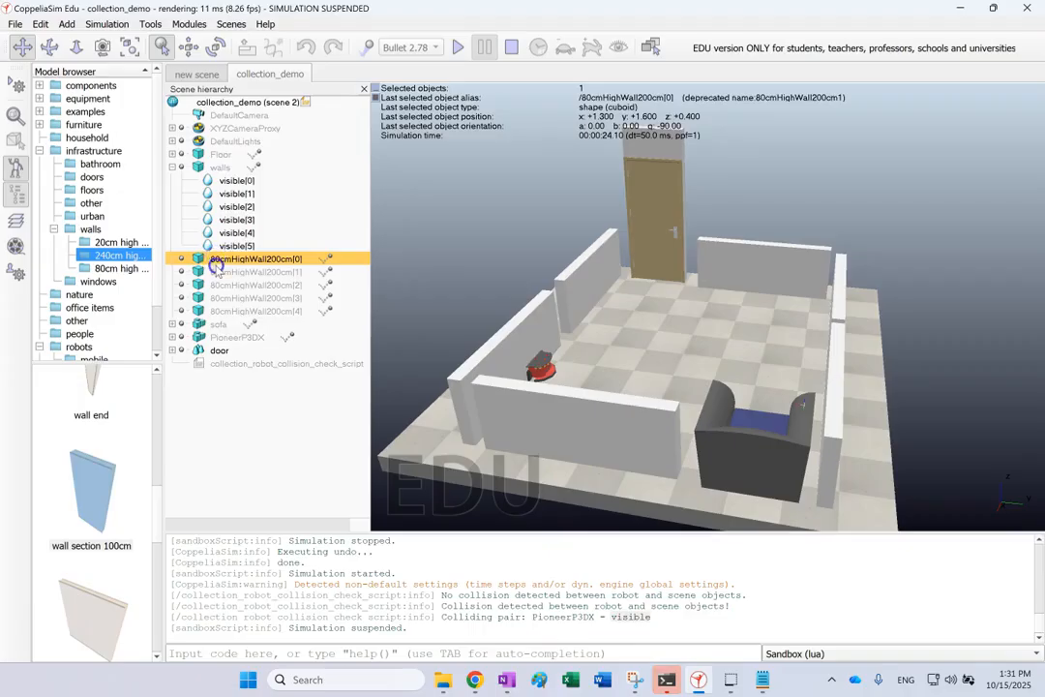
# - Move the walls group slightly to about X -2.125 m, Y 0.750 m in the suspended simulation
pyautogui.click(215, 167)
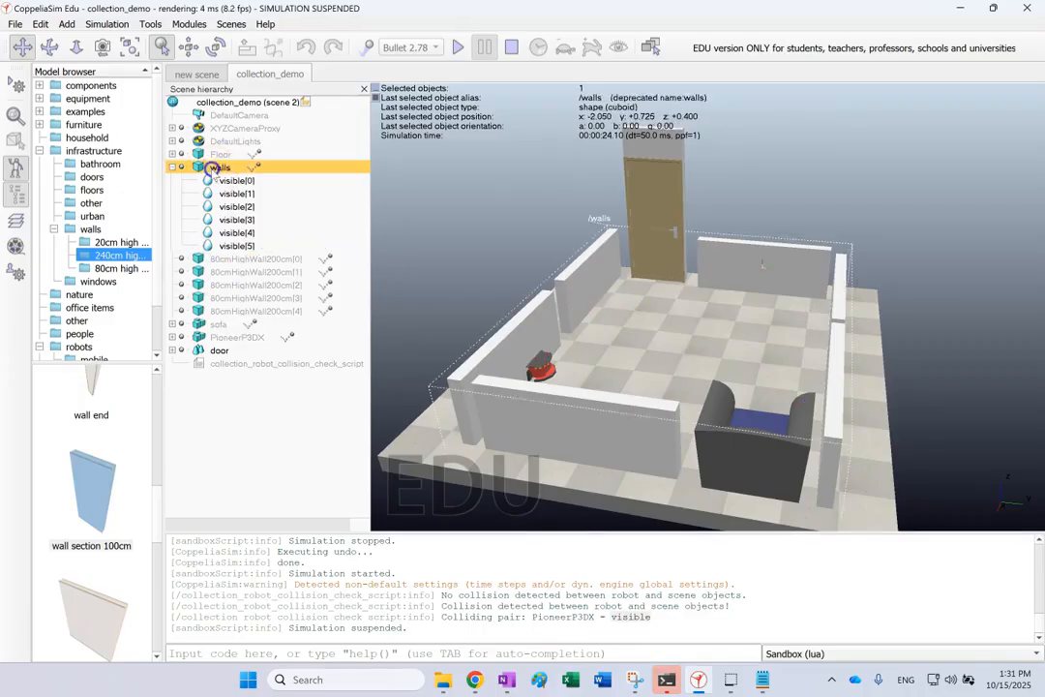
pyautogui.click(189, 47)
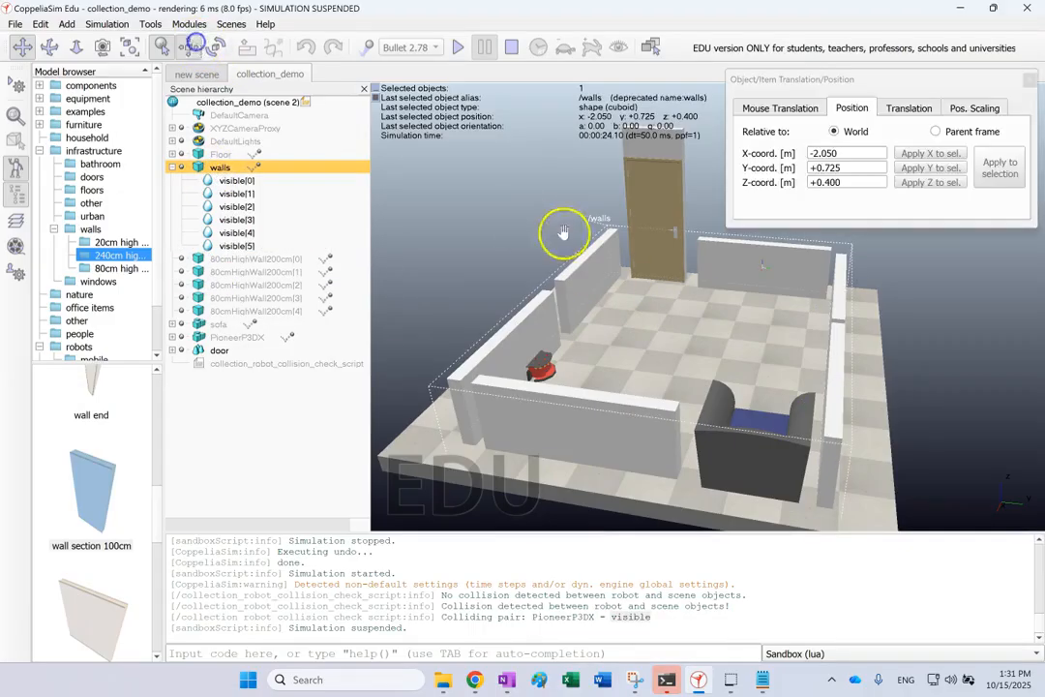
pyautogui.moveTo(599, 291)
pyautogui.mouseDown()
pyautogui.moveTo(485, 235)
pyautogui.moveTo(684, 369)
pyautogui.moveTo(577, 320)
pyautogui.moveTo(587, 296)
pyautogui.moveTo(504, 252)
pyautogui.moveTo(542, 295)
pyautogui.moveTo(602, 290)
pyautogui.mouseUp()
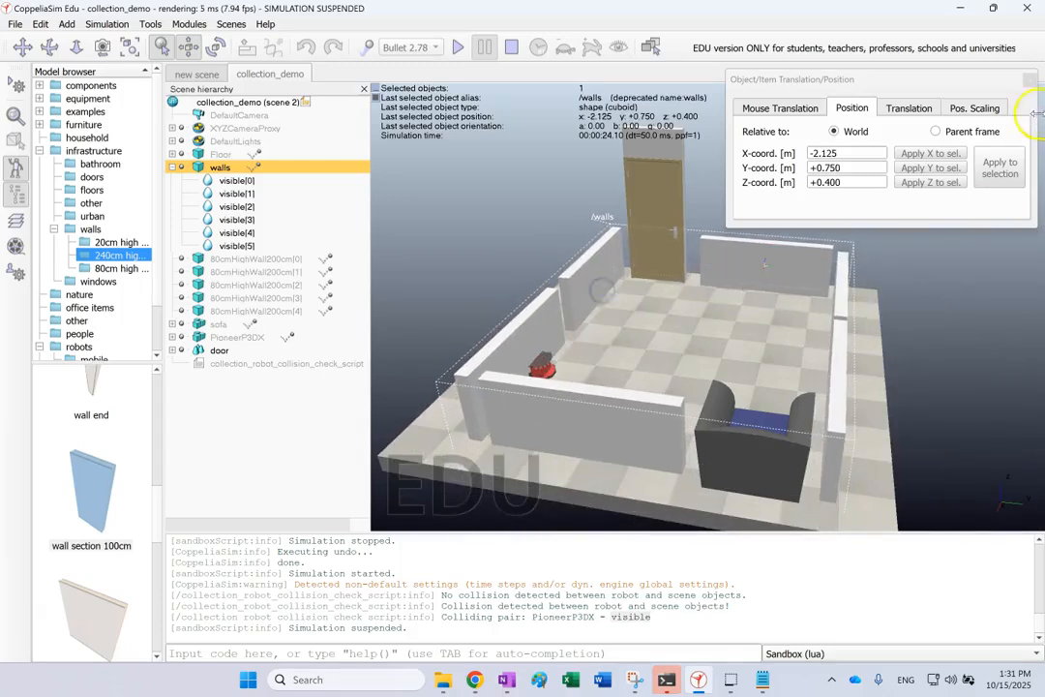
pyautogui.click(1030, 79)
# - Stop the simulation and examine the collection setup in collection_robot_collision_check_script, highlighting the handle_all and handle_tree arguments
pyautogui.click(512, 49)
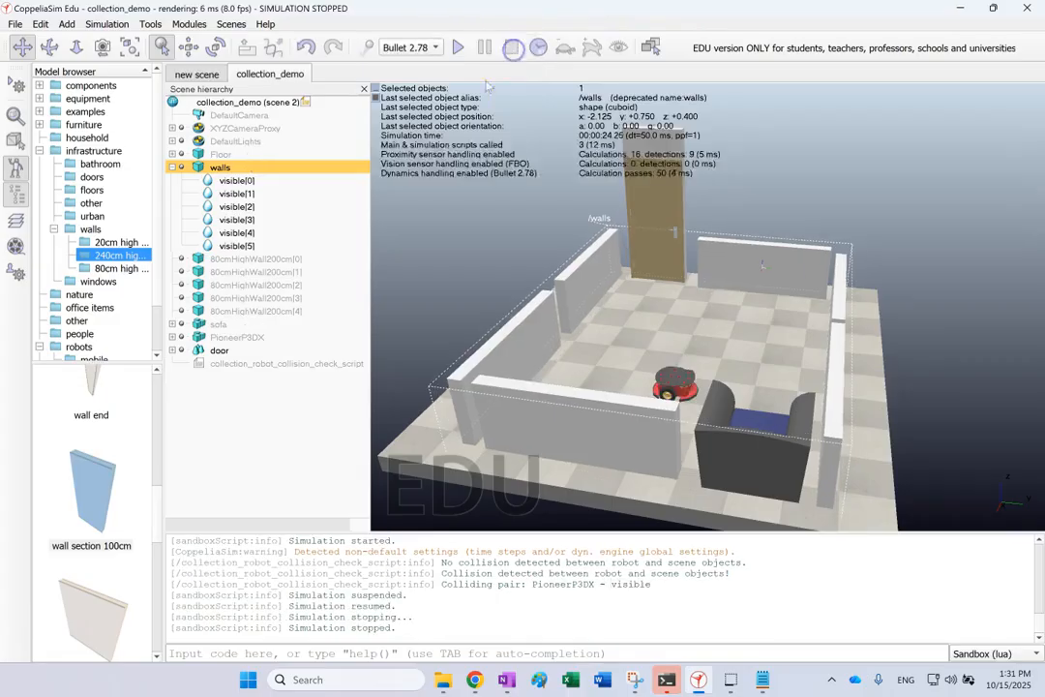
pyautogui.click(230, 366)
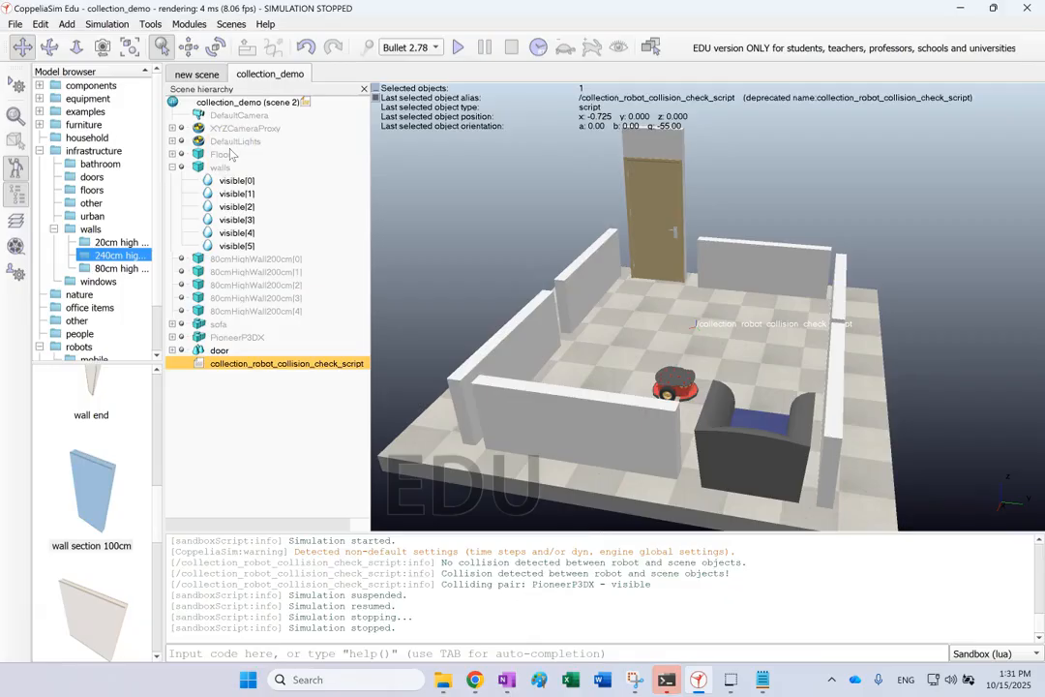
pyautogui.doubleClick(198, 365)
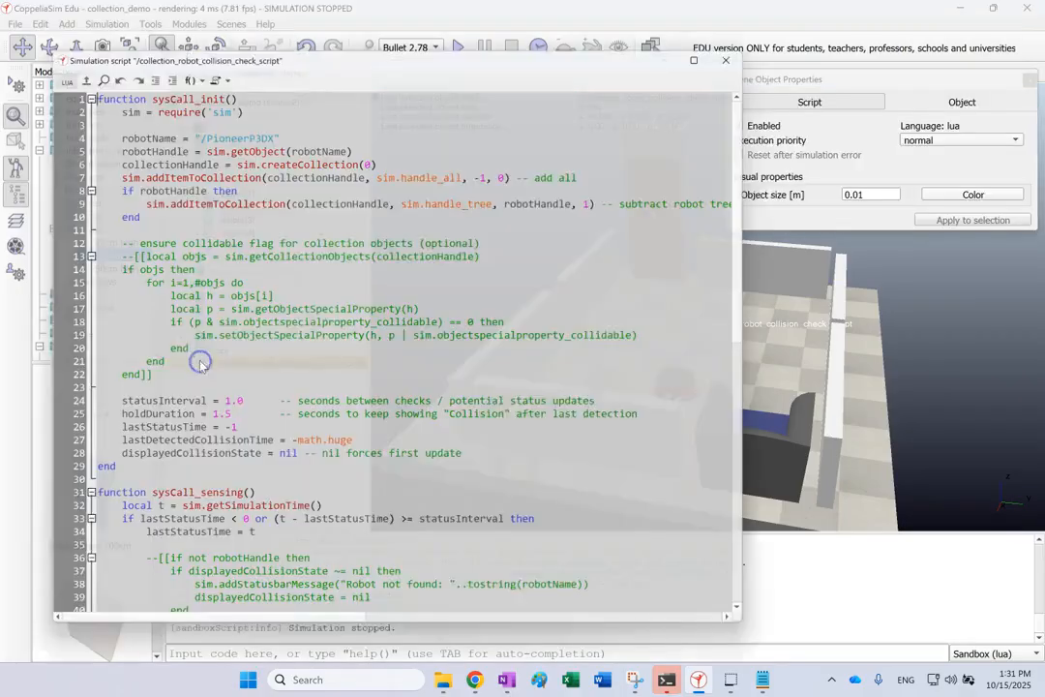
pyautogui.moveTo(134, 142); pyautogui.dragTo(268, 214)
pyautogui.click(268, 210)
pyautogui.doubleClick(455, 170)
pyautogui.doubleClick(460, 208)
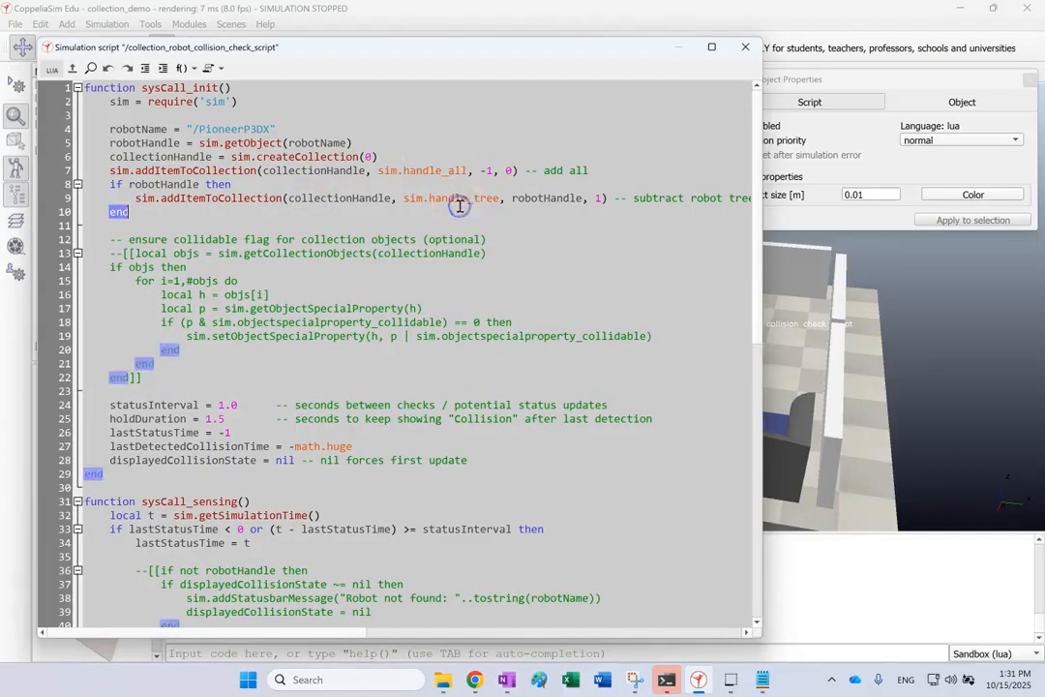
# - Highlight the checkCollision call in the script's sysCall_sensing function and close the script
pyautogui.scroll(-6, 380, 228)
pyautogui.doubleClick(327, 474)
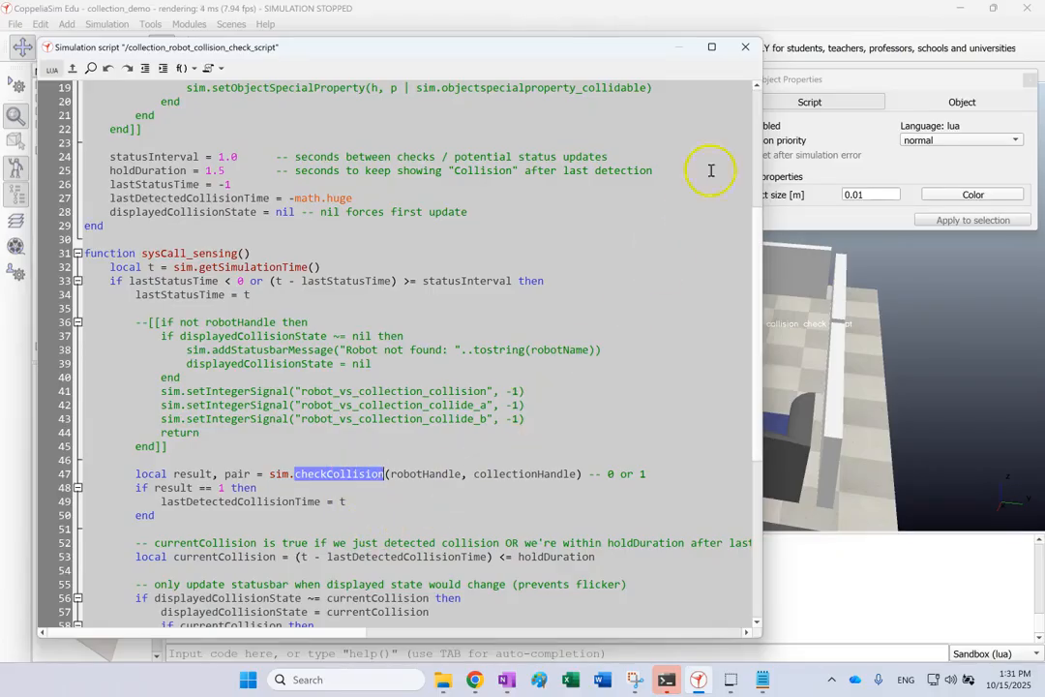
pyautogui.click(746, 46)
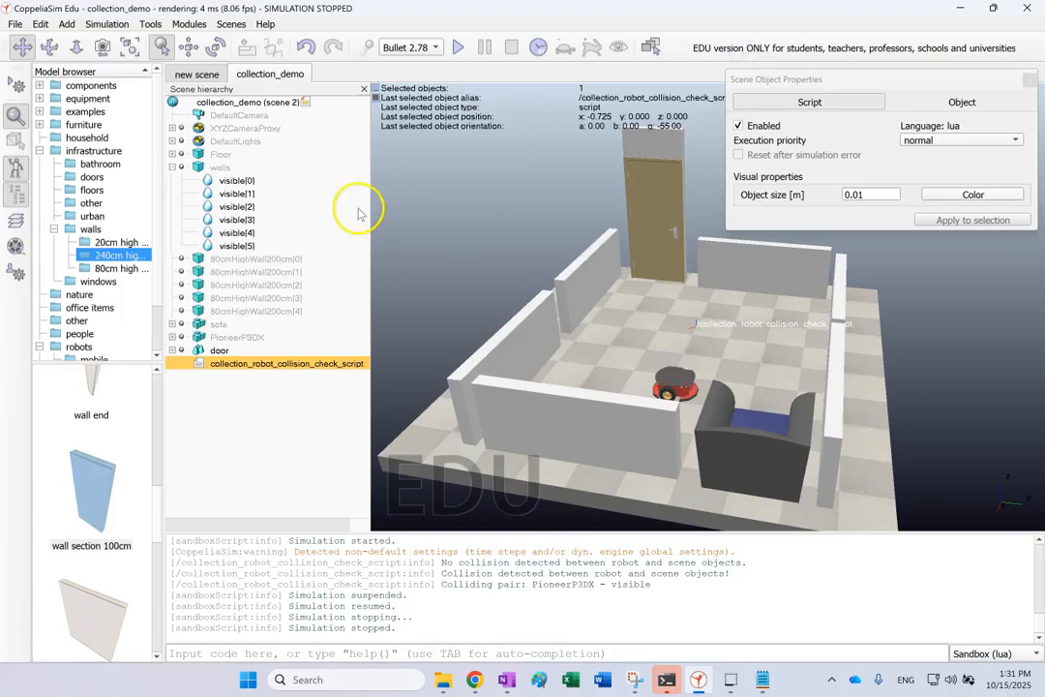